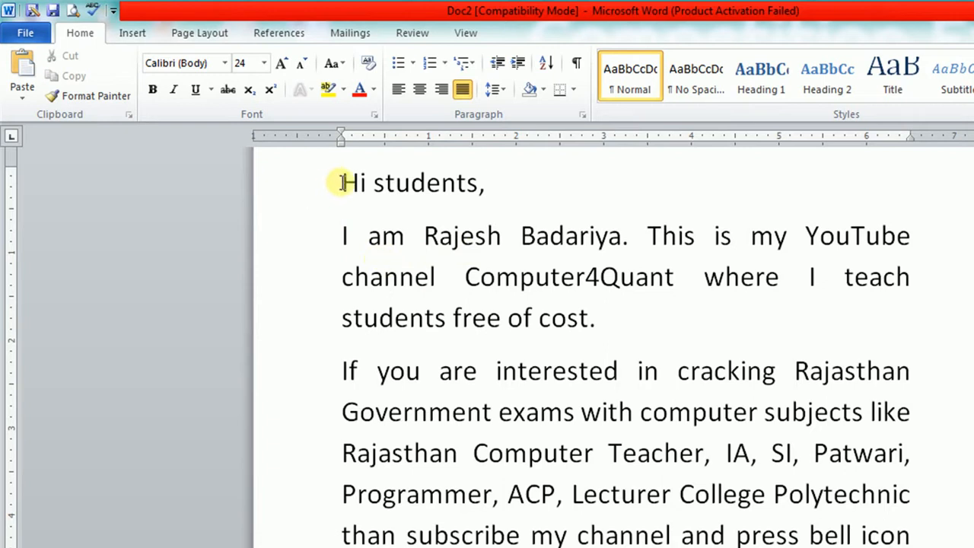
Copy the opening "Hi students," line and paste it on a new line after the paragraph ending "free of cost."
{"action": "left_click_drag", "start_coordinate": [341, 183], "coordinate": [494, 189]}
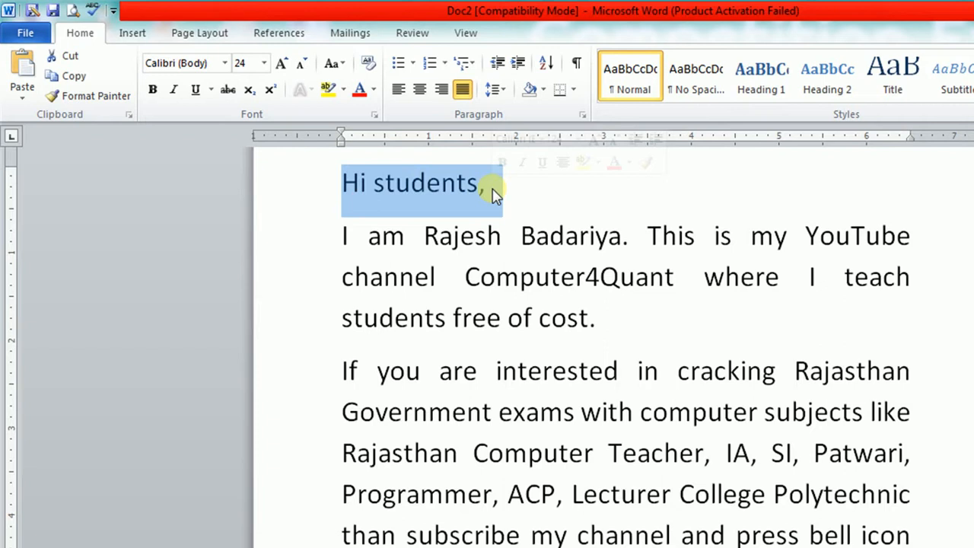
{"action": "left_click", "coordinate": [82, 77]}
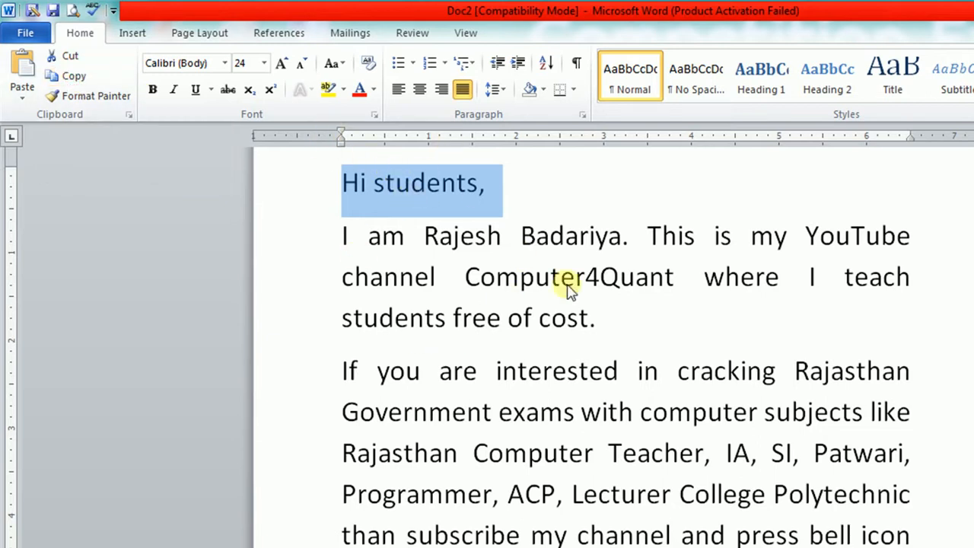
{"action": "left_click", "coordinate": [611, 319]}
{"action": "key", "text": "Return"}
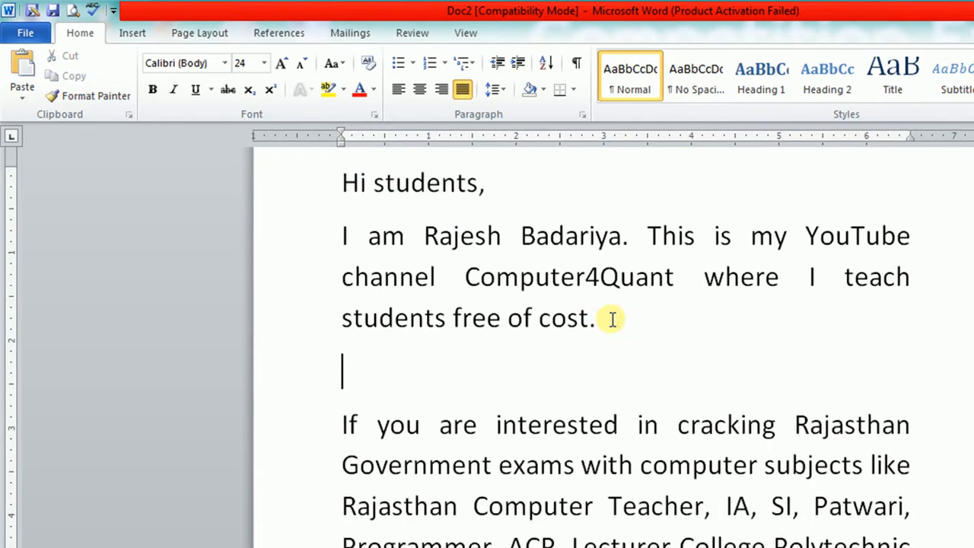
{"action": "left_click", "coordinate": [21, 66]}
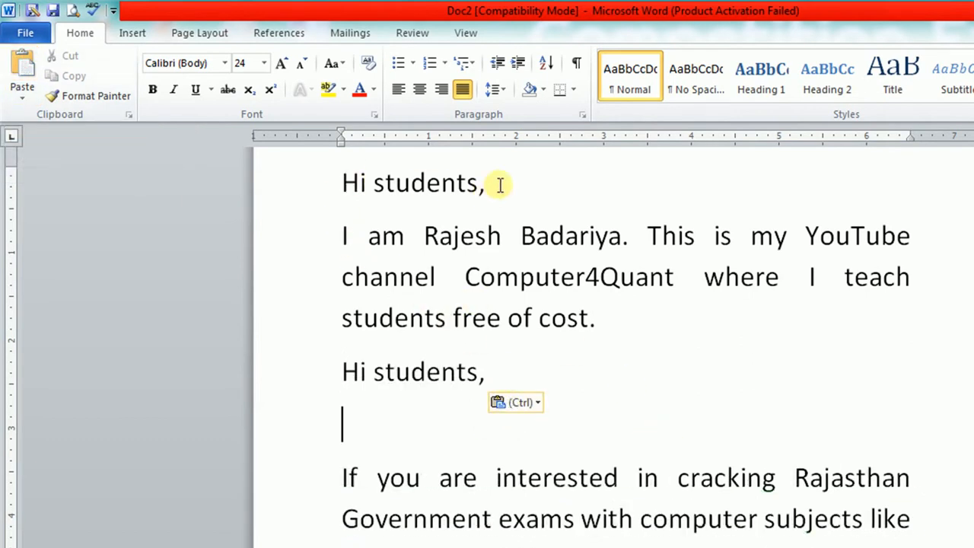
{"action": "key", "text": "ctrl"}
{"action": "key", "text": "Escape"}
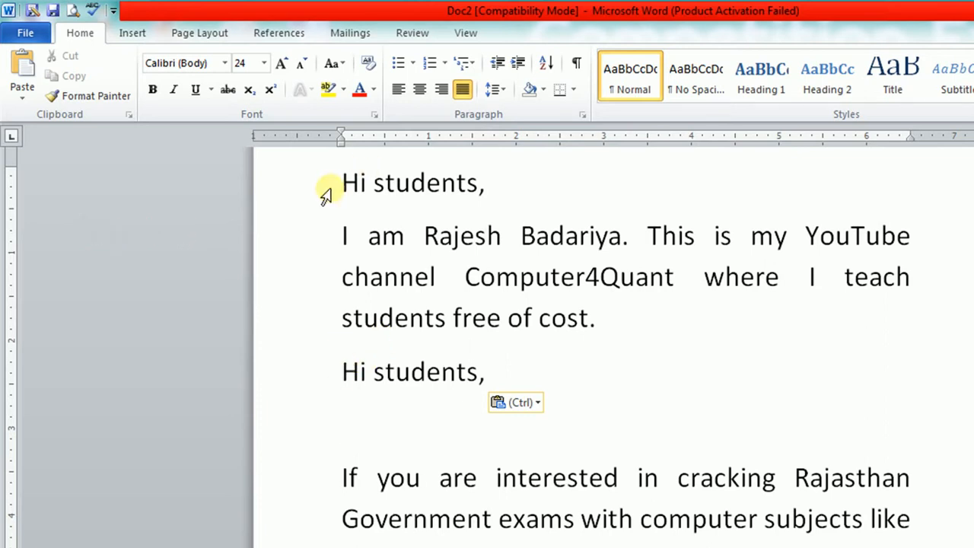
Copy the opening "Hi students," again, paste it on a new line below the first copy and remove the blank line after it
{"action": "left_click_drag", "start_coordinate": [336, 183], "coordinate": [487, 183]}
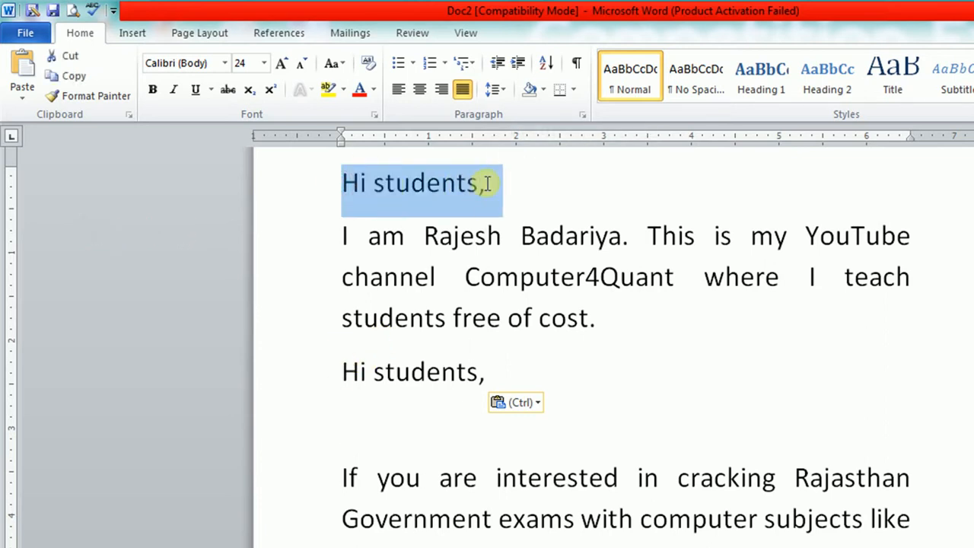
{"action": "left_click", "coordinate": [424, 404]}
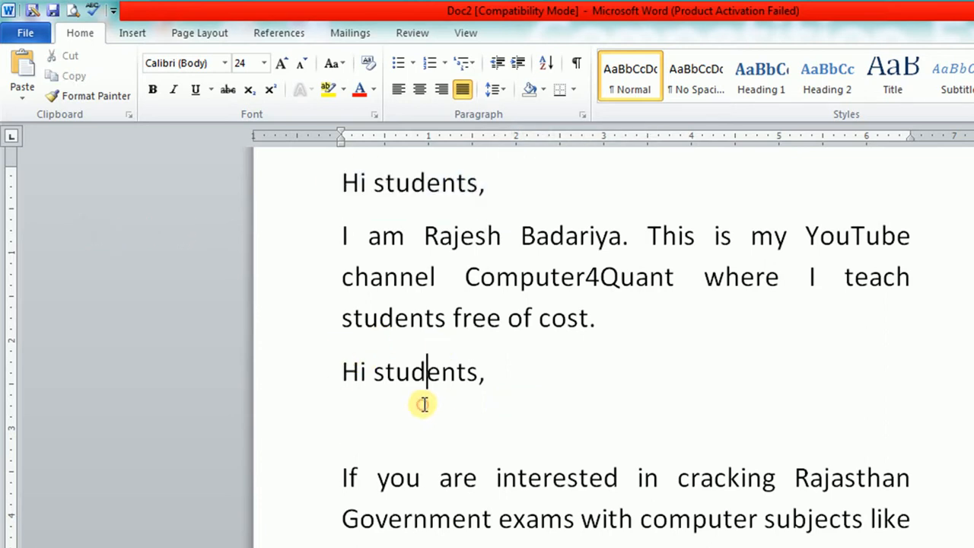
{"action": "left_click", "coordinate": [491, 375]}
{"action": "key", "text": "Return"}
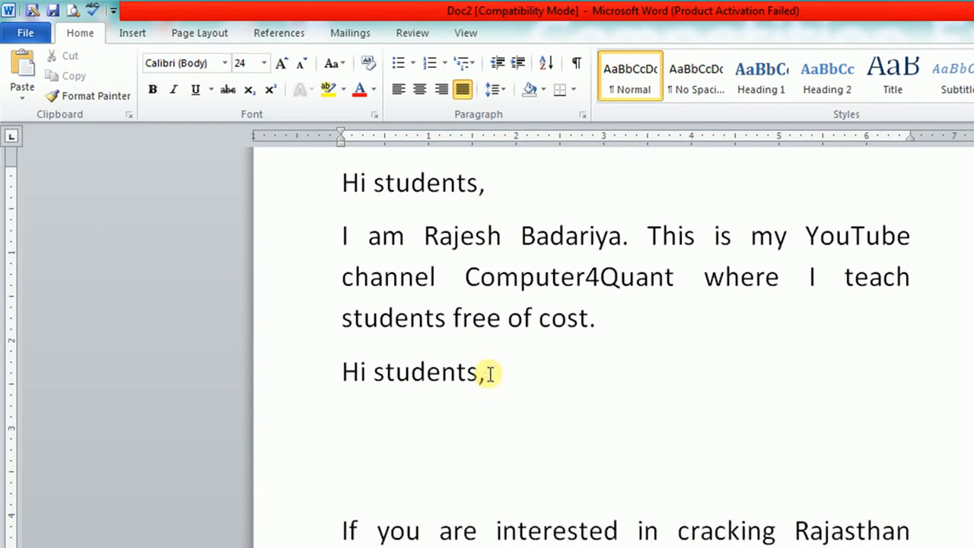
{"action": "key", "text": "ctrl+v"}
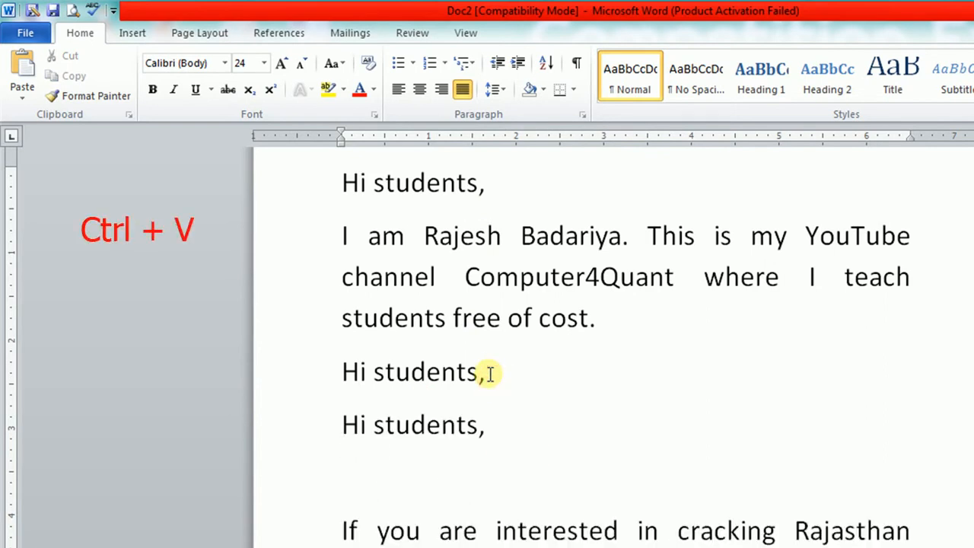
{"action": "key", "text": "Delete"}
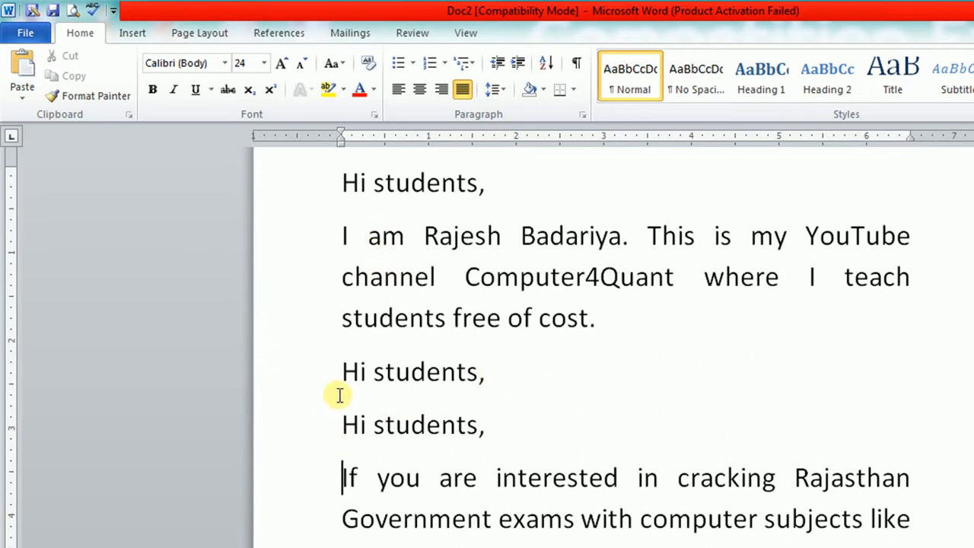
Cut the two "Hi students," lines between the paragraphs and paste them at the end of the opening greeting line
{"action": "left_click_drag", "start_coordinate": [336, 366], "coordinate": [500, 427]}
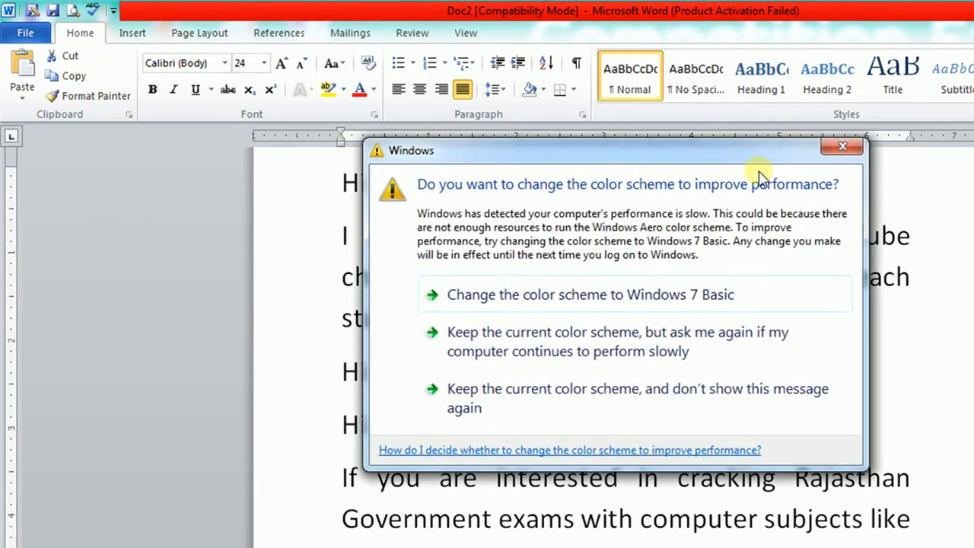
{"action": "left_click", "coordinate": [840, 147]}
{"action": "left_click", "coordinate": [80, 61]}
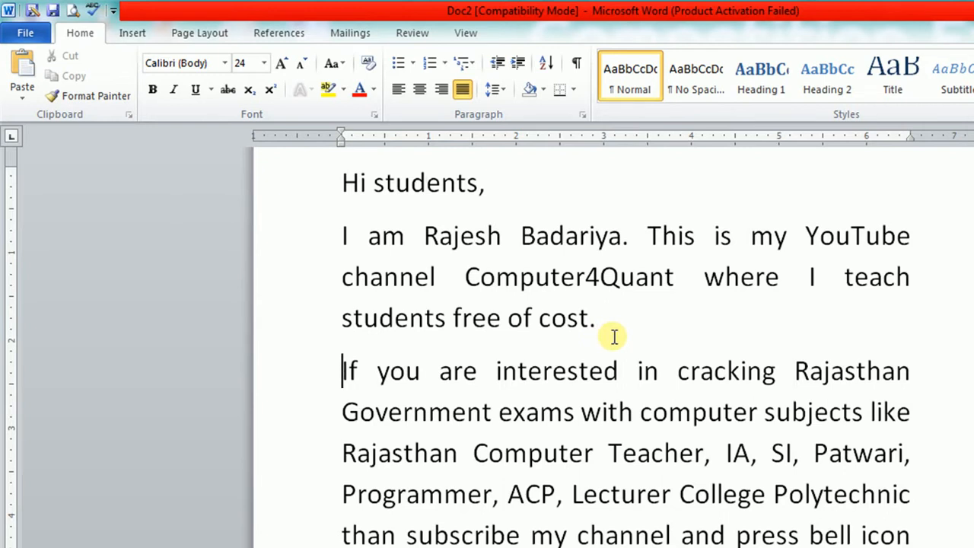
{"action": "left_click", "coordinate": [523, 192]}
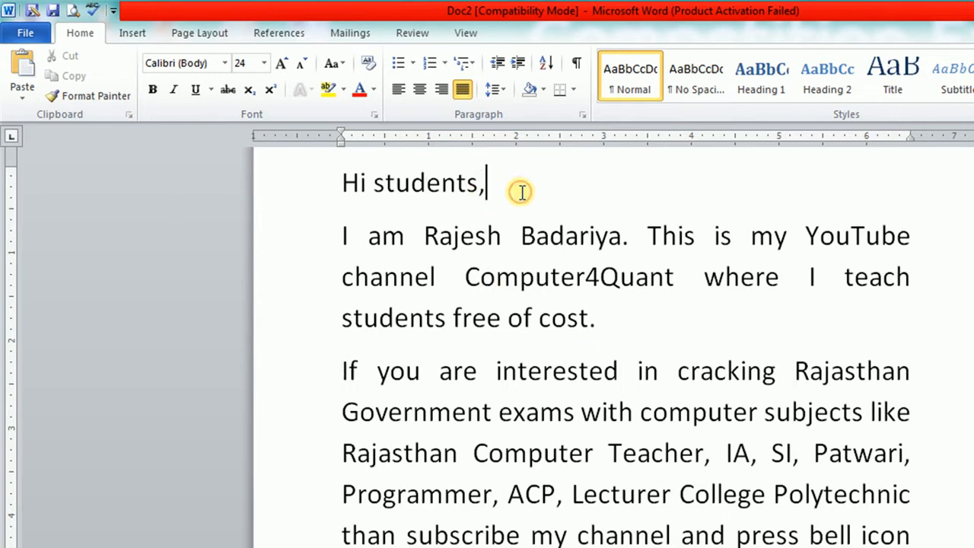
{"action": "left_click", "coordinate": [21, 84]}
{"action": "key", "text": "ctrl+v"}
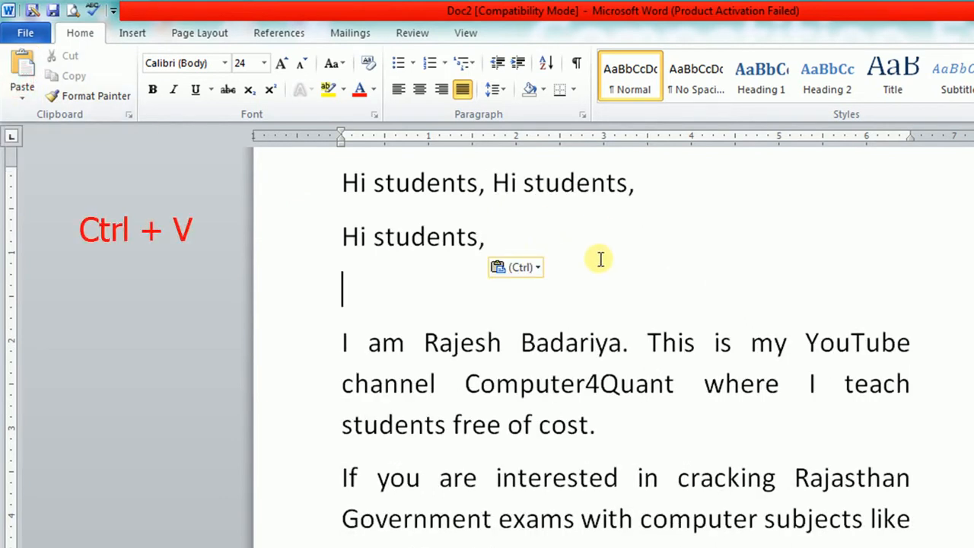
Cut all the "Hi students," greetings above the first paragraph
{"action": "left_click_drag", "start_coordinate": [490, 177], "coordinate": [533, 256]}
{"action": "left_click", "coordinate": [533, 256]}
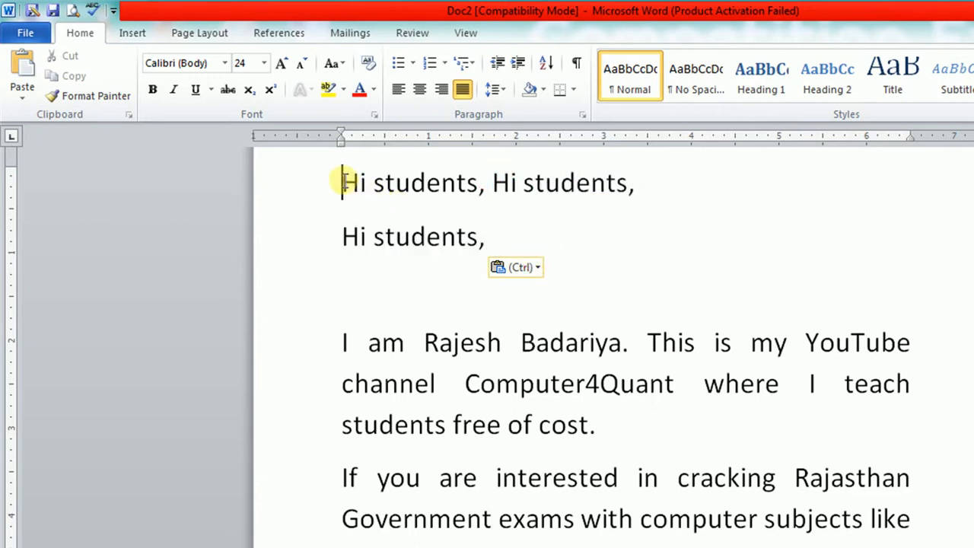
{"action": "left_click_drag", "start_coordinate": [342, 182], "coordinate": [465, 192]}
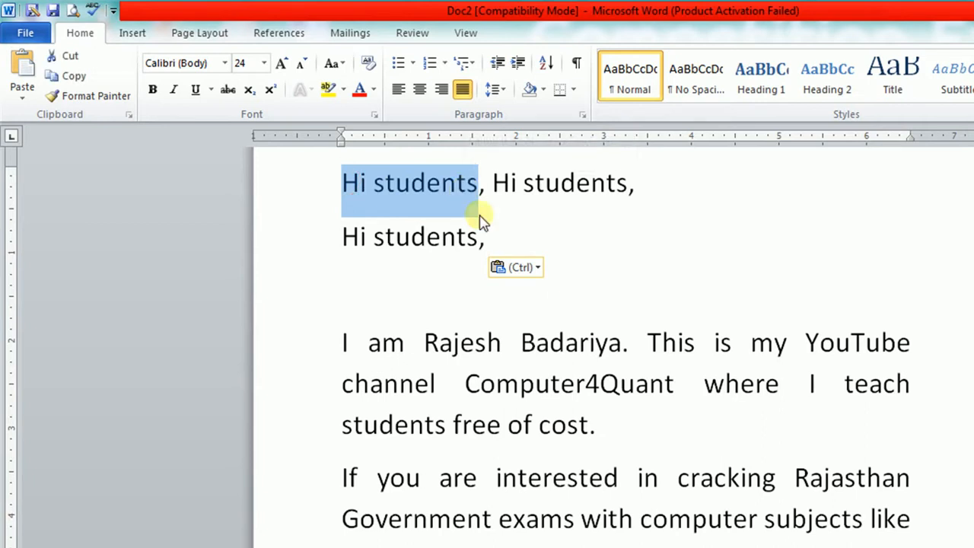
{"action": "left_click", "coordinate": [344, 199]}
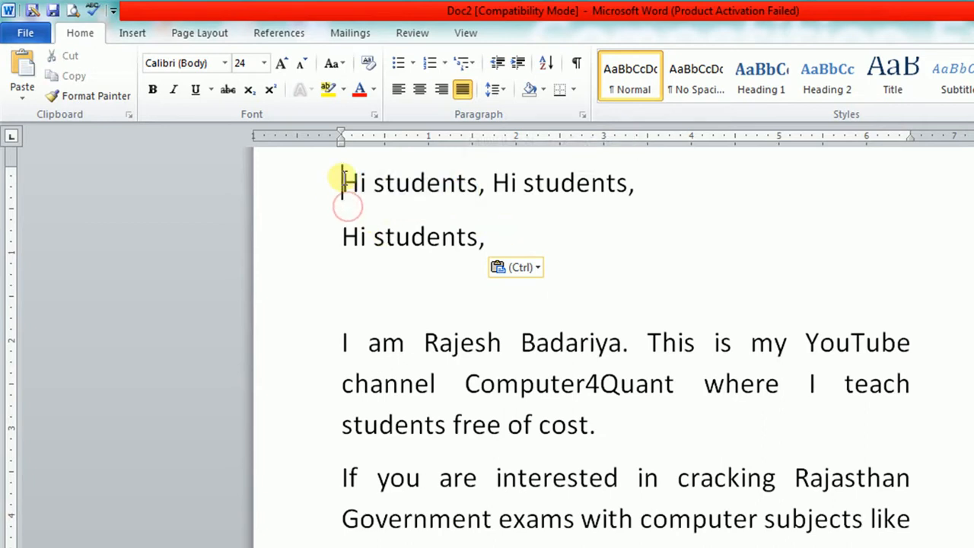
{"action": "left_click_drag", "start_coordinate": [342, 182], "coordinate": [507, 239]}
{"action": "key", "text": "Delete"}
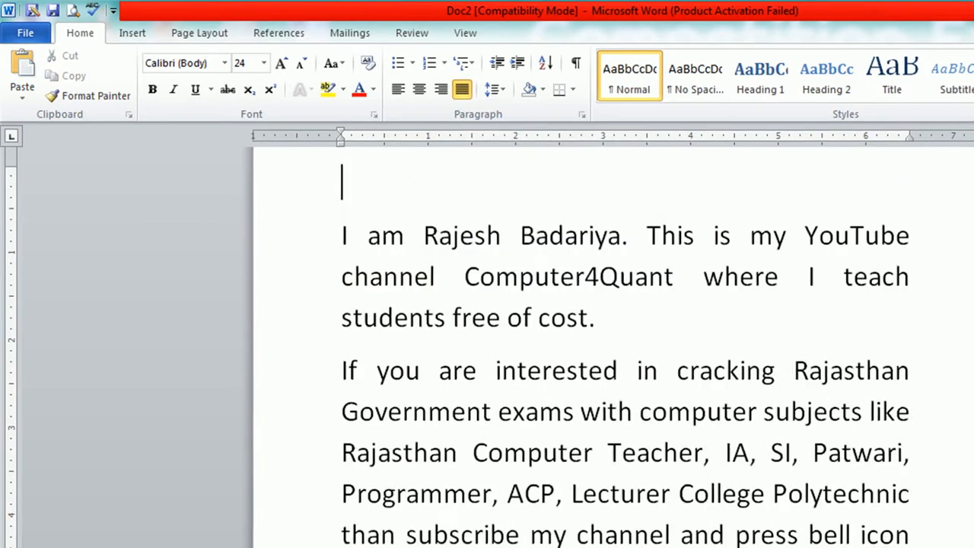
Paste the cut greetings on a new line after the last paragraph, which ends with "latest notification."
{"action": "scroll", "coordinate": [887, 366], "scroll_direction": "down", "scroll_amount": 6}
{"action": "scroll", "coordinate": [887, 365], "scroll_direction": "up", "scroll_amount": 4}
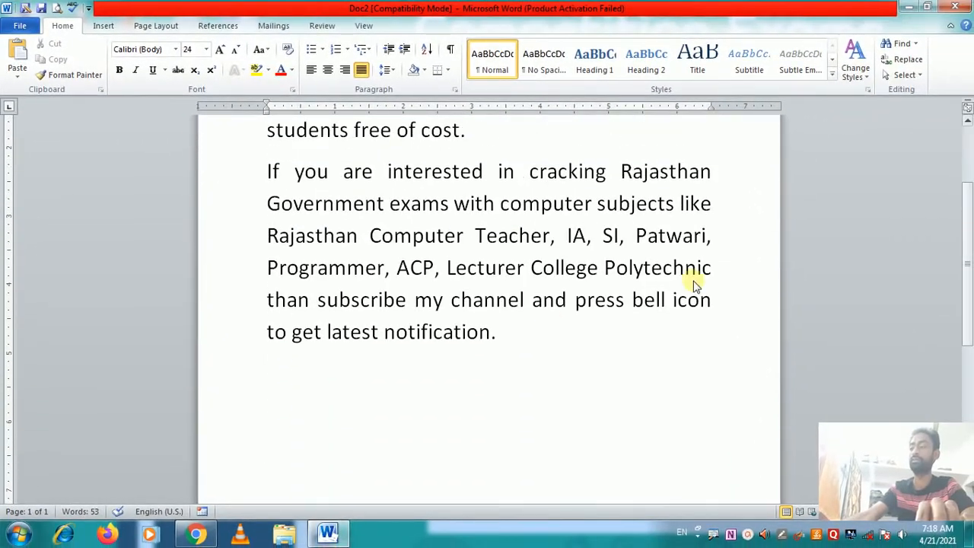
{"action": "left_click", "coordinate": [536, 332]}
{"action": "key", "text": "Return"}
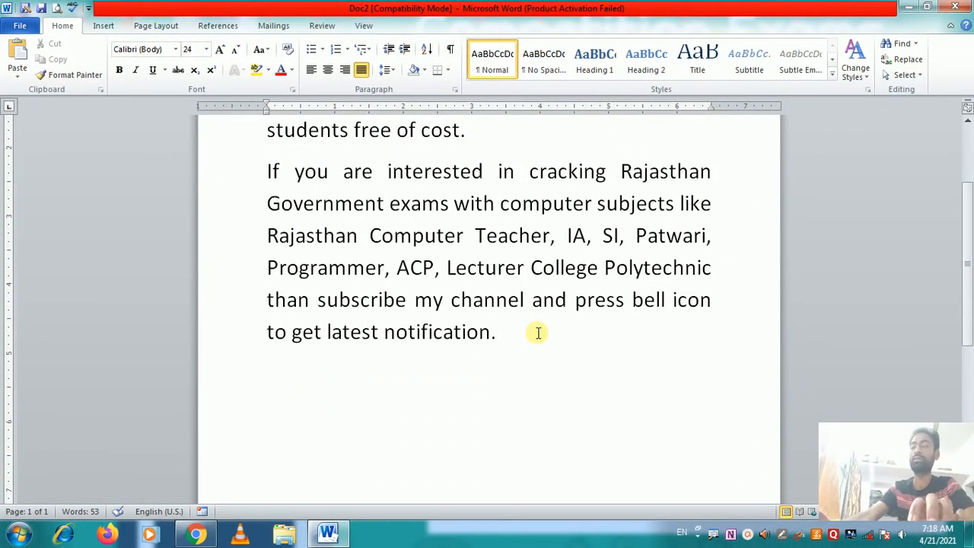
{"action": "key", "text": "ctrl+v"}
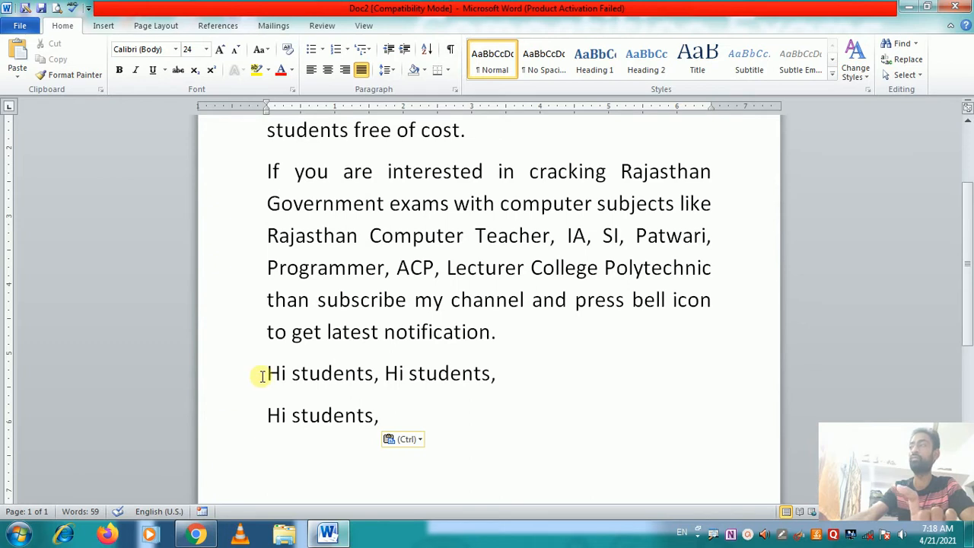
Remove the pasted "Hi students," greetings from the end of the document
{"action": "scroll", "coordinate": [970, 228], "scroll_direction": "up", "scroll_amount": 3}
{"action": "left_click_drag", "start_coordinate": [971, 232], "coordinate": [971, 255]}
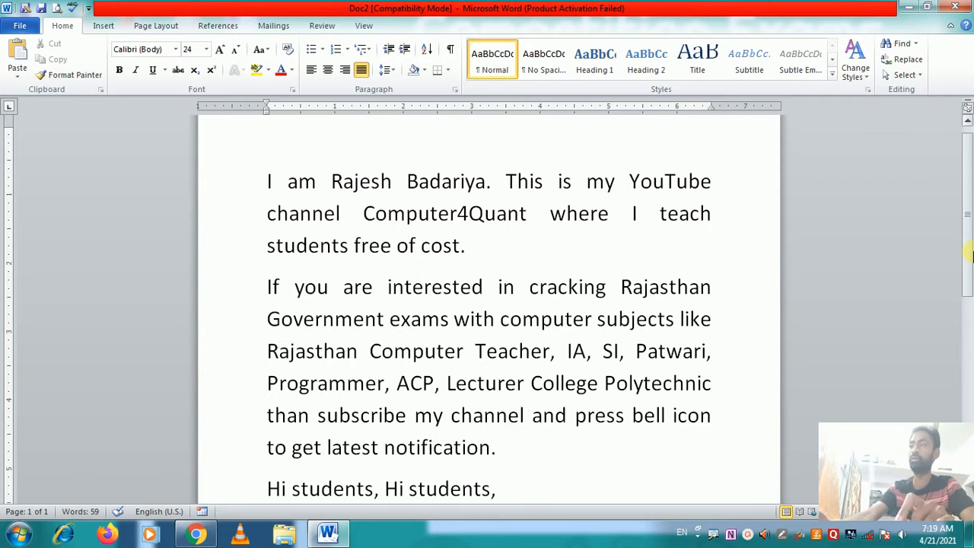
{"action": "scroll", "coordinate": [971, 254], "scroll_direction": "down", "scroll_amount": 2}
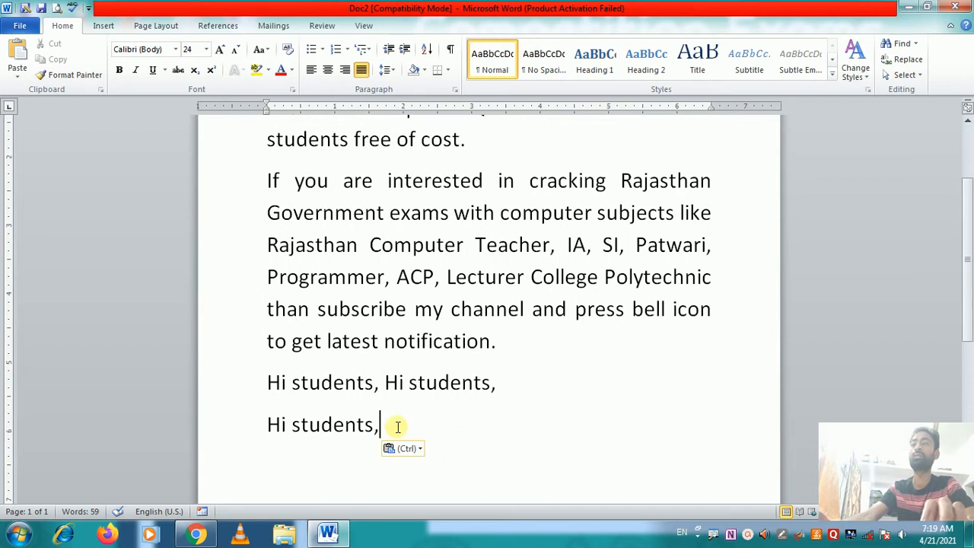
{"action": "left_click_drag", "start_coordinate": [396, 424], "coordinate": [274, 396]}
{"action": "key", "text": "Delete"}
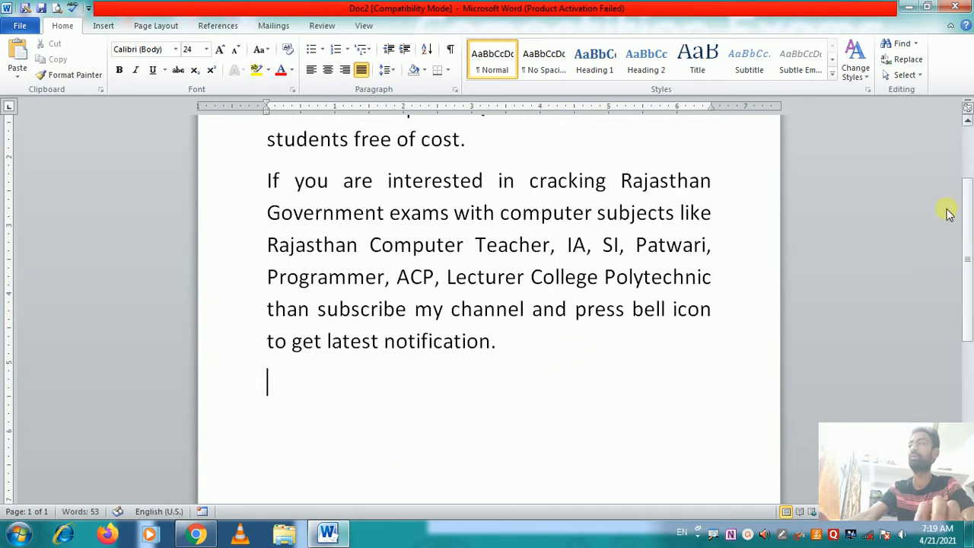
Paste the greetings on the empty first line and trim them to a single "Hi students," line without a blank line below
{"action": "scroll", "coordinate": [964, 213], "scroll_direction": "up", "scroll_amount": 3}
{"action": "left_click", "coordinate": [277, 174]}
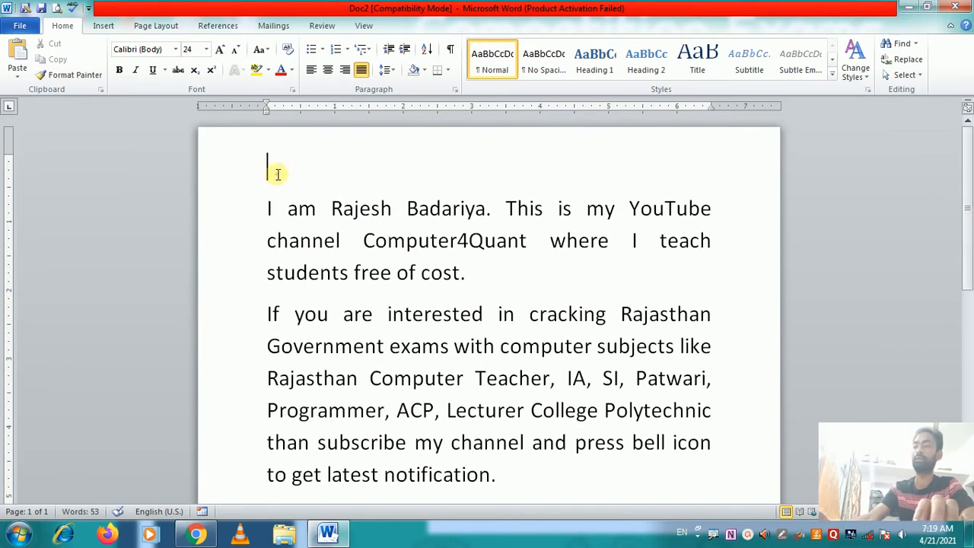
{"action": "key", "text": "ctrl+v"}
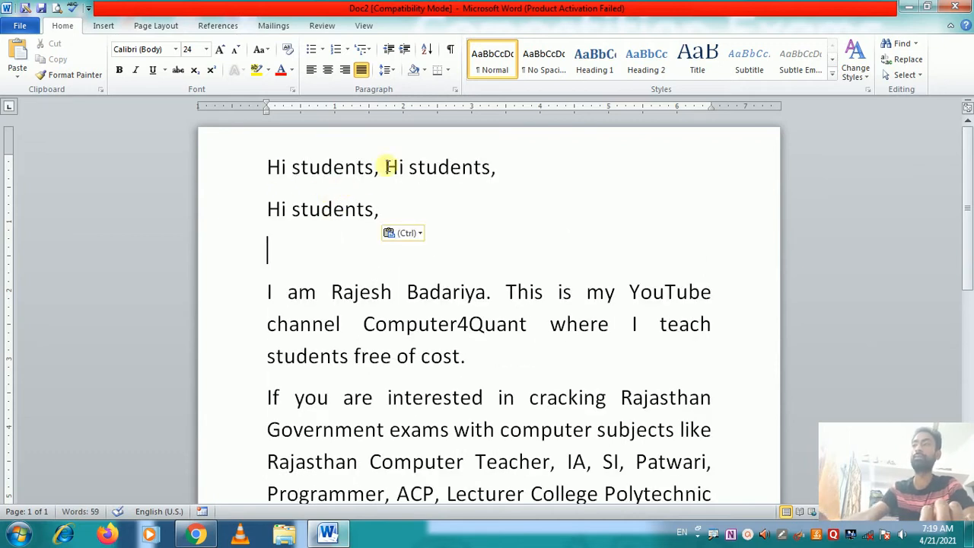
{"action": "left_click_drag", "start_coordinate": [386, 167], "coordinate": [402, 206]}
{"action": "key", "text": "Delete"}
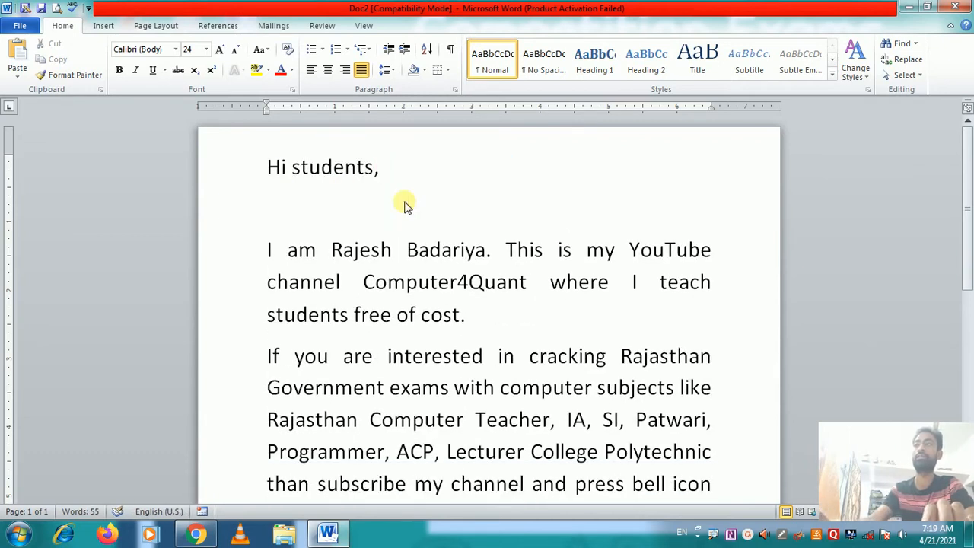
{"action": "key", "text": "Delete"}
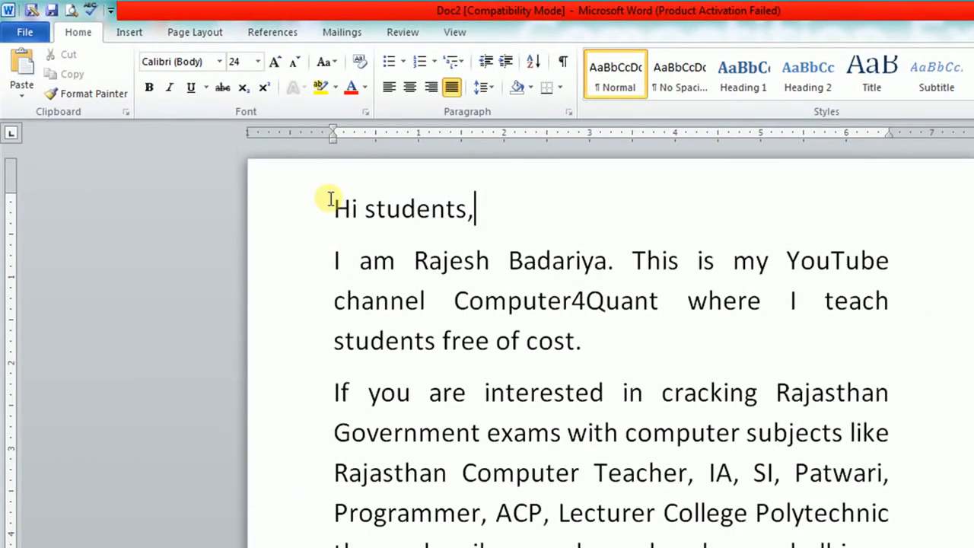
{"action": "left_click_drag", "start_coordinate": [331, 199], "coordinate": [468, 195]}
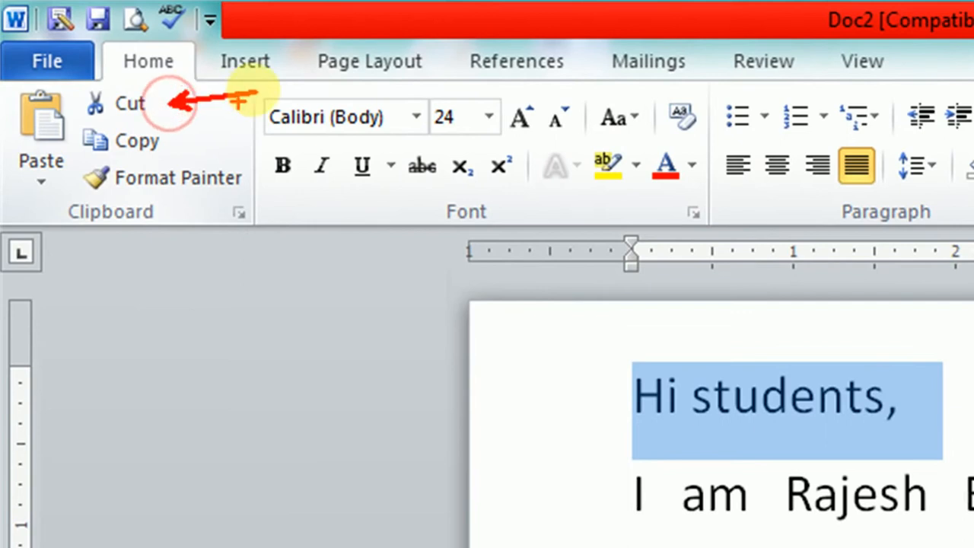
{"action": "left_click_drag", "start_coordinate": [176, 145], "coordinate": [251, 144]}
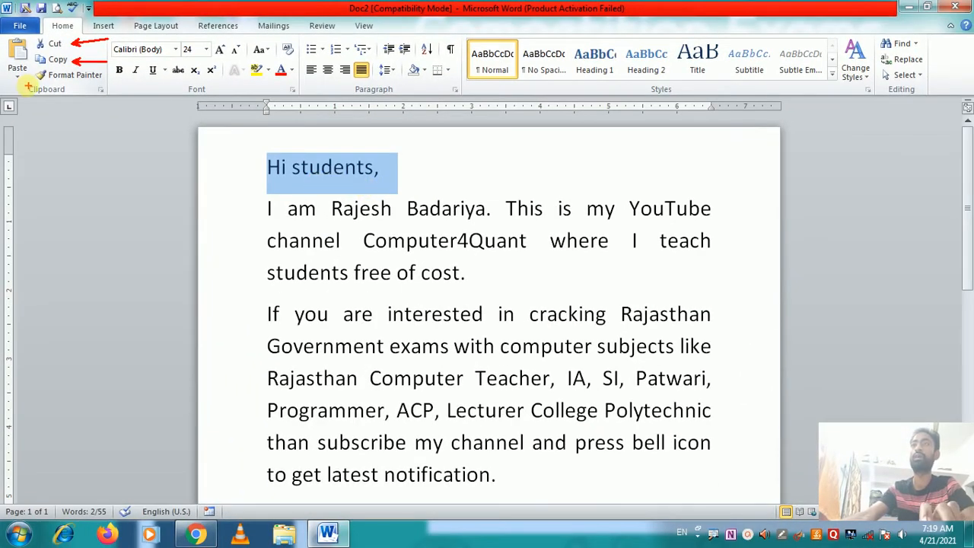
{"action": "left_click_drag", "start_coordinate": [13, 84], "coordinate": [32, 148]}
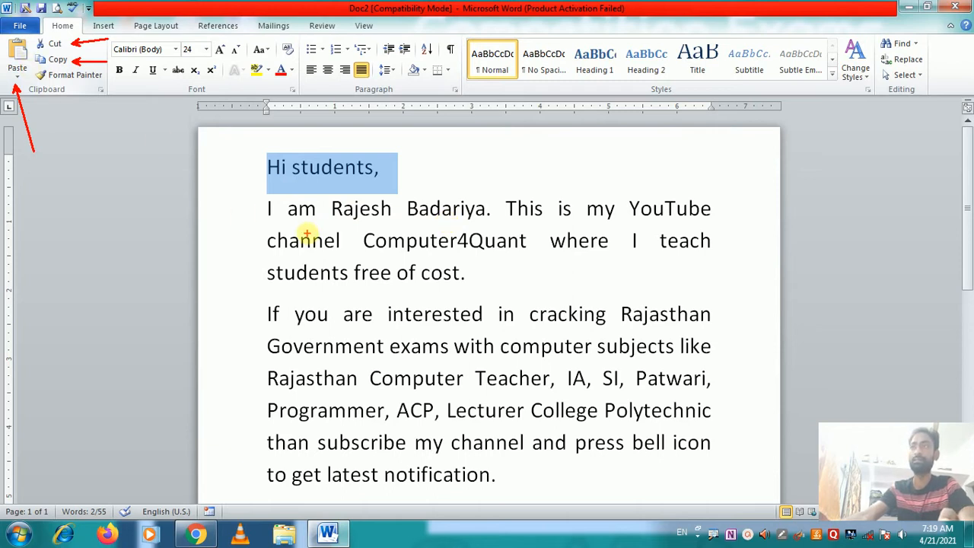
{"action": "left_click", "coordinate": [365, 184]}
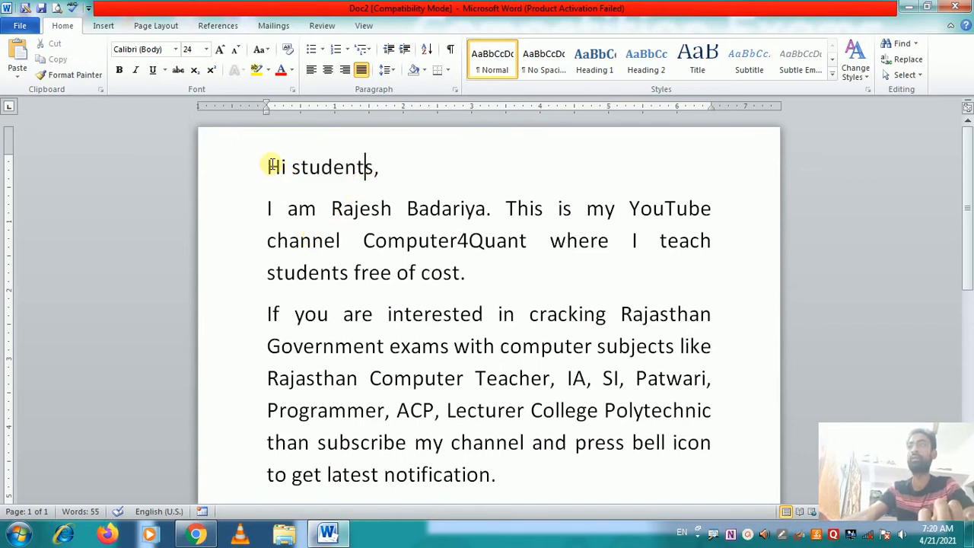
Format the opening "Hi students," line as bold, italic and underlined
{"action": "left_click_drag", "start_coordinate": [266, 166], "coordinate": [394, 163]}
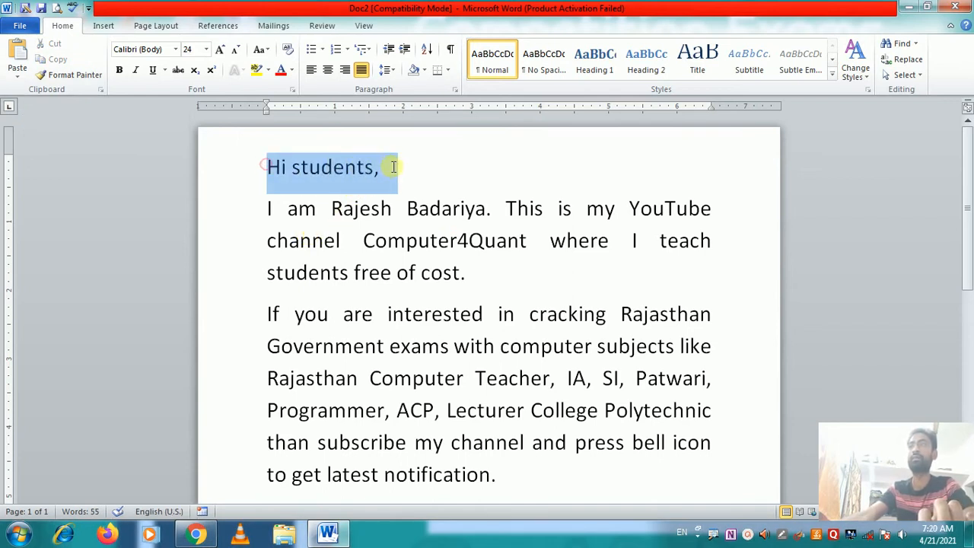
{"action": "left_click", "coordinate": [119, 70]}
{"action": "left_click", "coordinate": [136, 70]}
{"action": "left_click", "coordinate": [152, 70]}
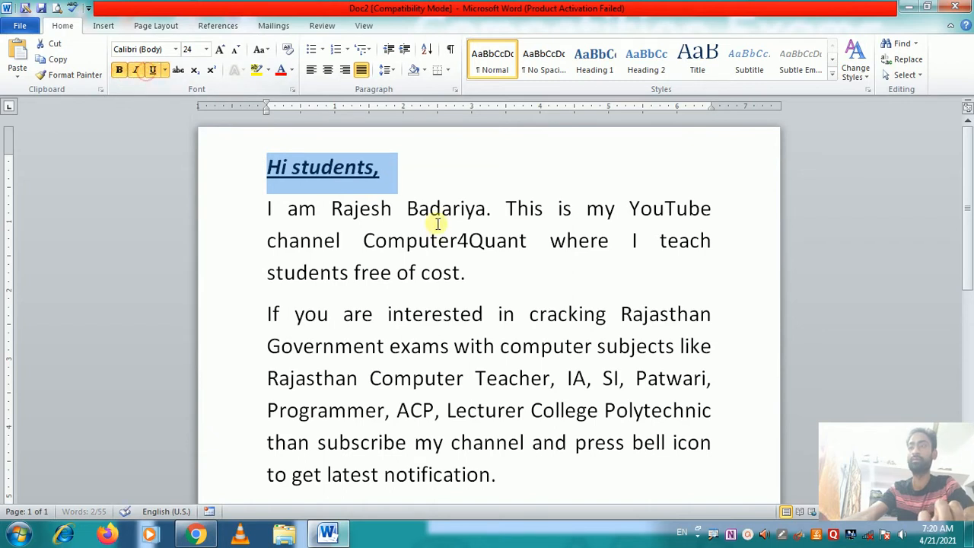
{"action": "left_click", "coordinate": [428, 186]}
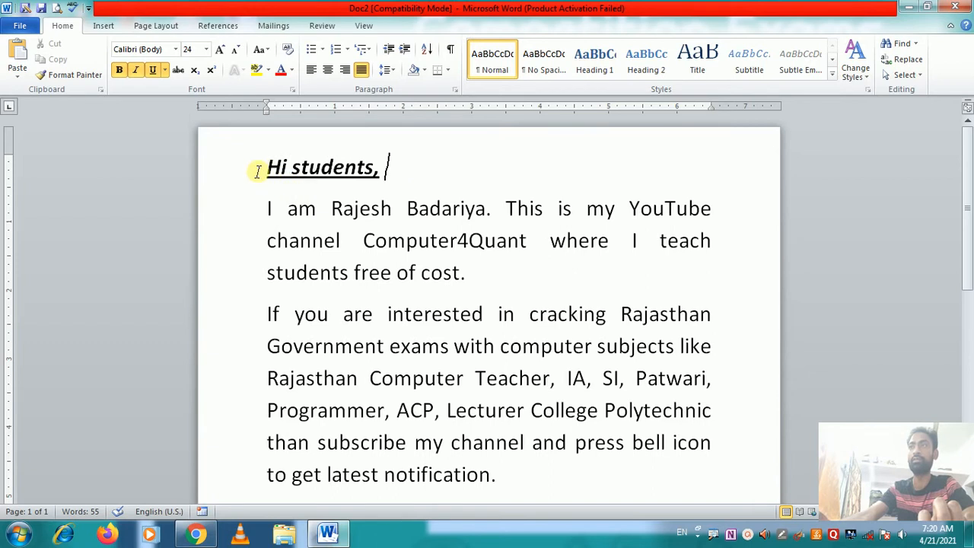
Copy the "Hi students," line's formatting onto the first body paragraph with Format Painter and undo the change
{"action": "left_click_drag", "start_coordinate": [258, 168], "coordinate": [389, 170]}
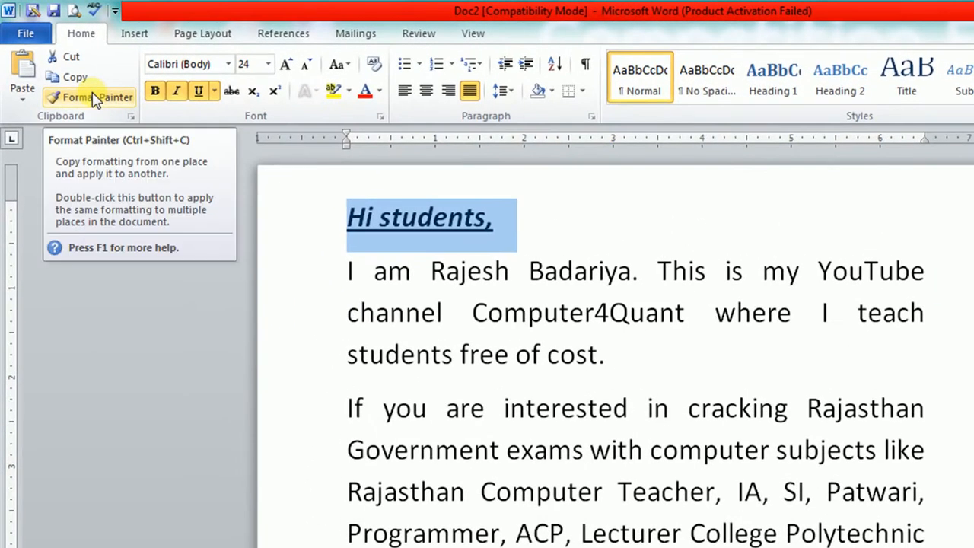
{"action": "left_click", "coordinate": [95, 97]}
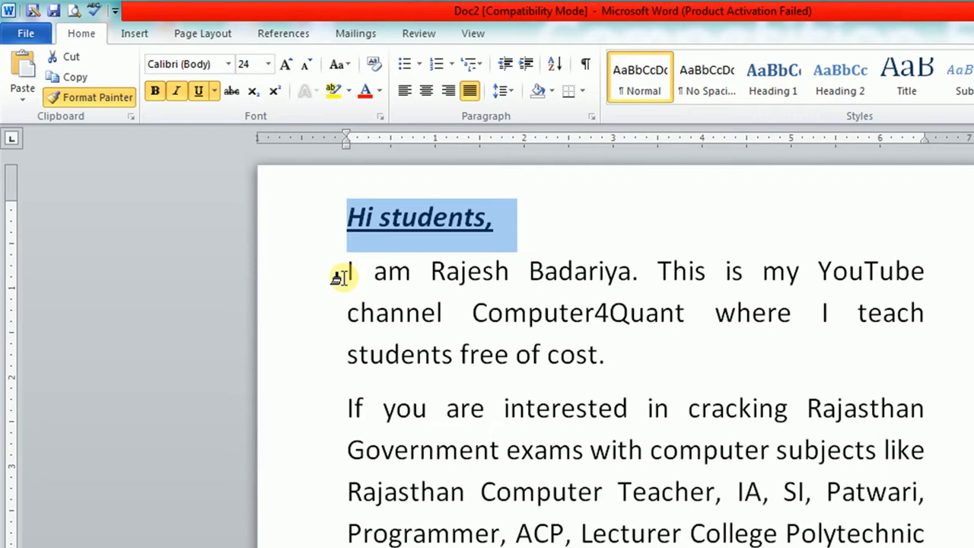
{"action": "left_click_drag", "start_coordinate": [338, 277], "coordinate": [613, 351]}
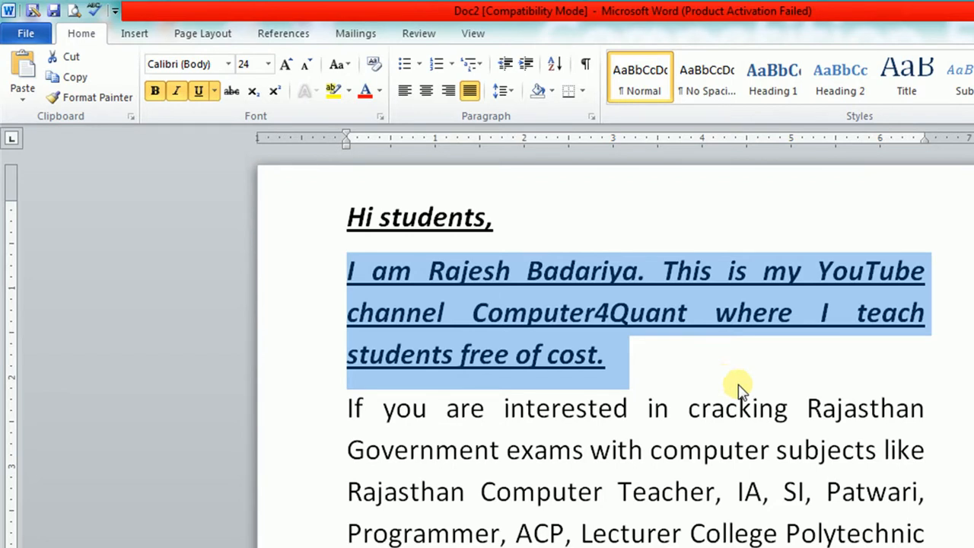
{"action": "left_click", "coordinate": [333, 214]}
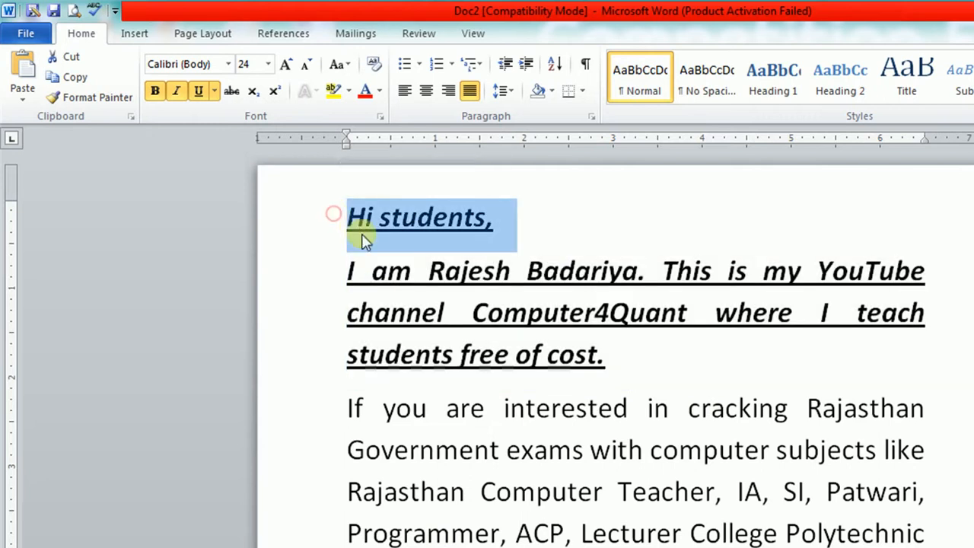
{"action": "left_click", "coordinate": [515, 236]}
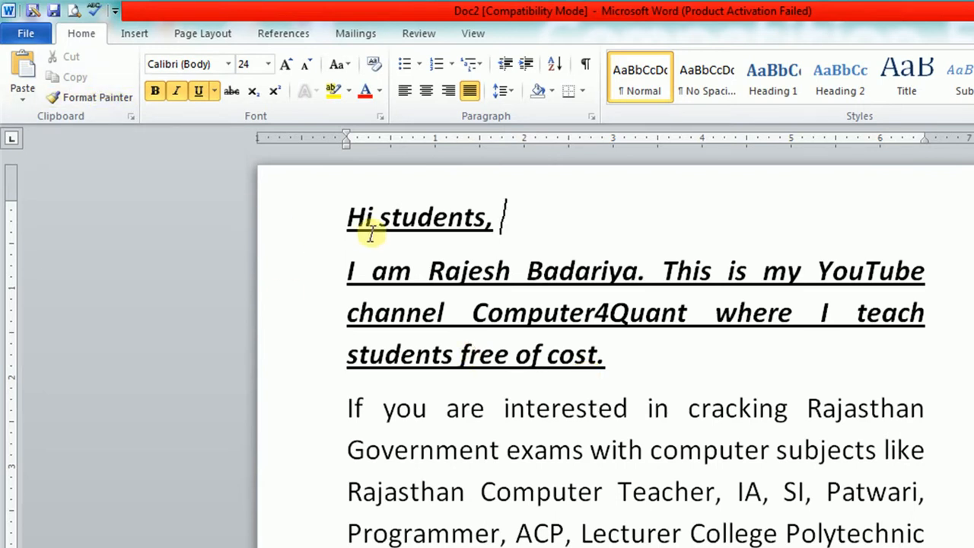
{"action": "key", "text": "ctrl+z"}
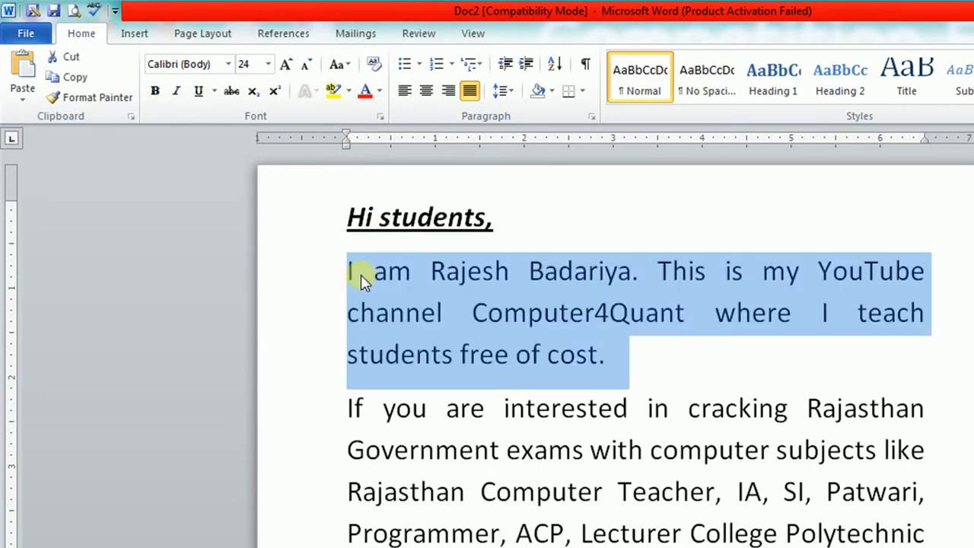
Reapply the "Hi students," formatting to the introductory paragraph ending with "students free of cost." using Format Painter
{"action": "left_click", "coordinate": [365, 227]}
{"action": "left_click_drag", "start_coordinate": [347, 220], "coordinate": [525, 224]}
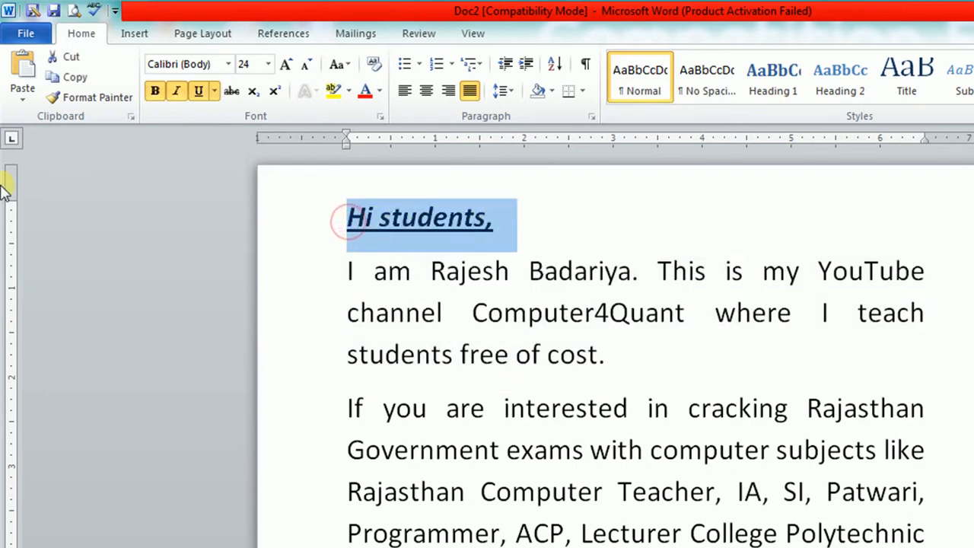
{"action": "left_click", "coordinate": [91, 101]}
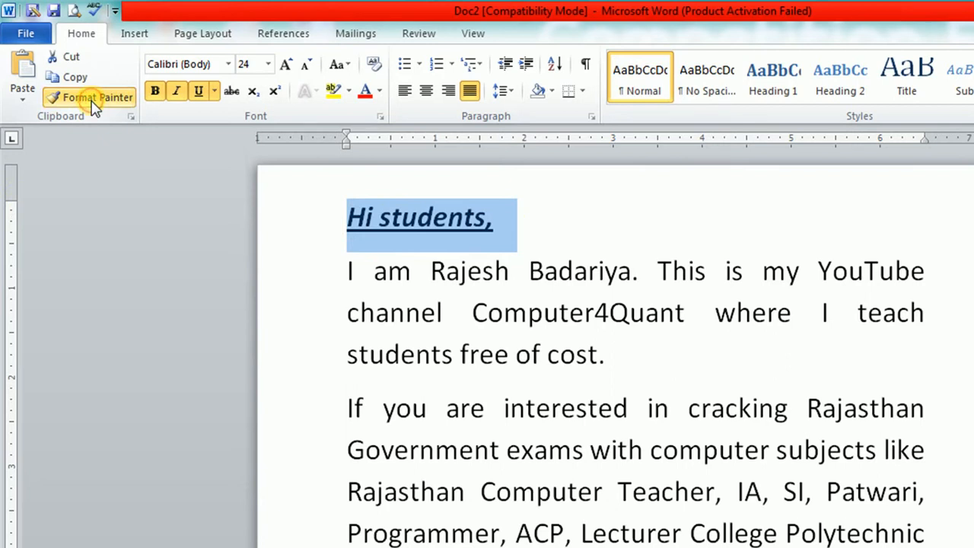
{"action": "left_click_drag", "start_coordinate": [340, 269], "coordinate": [615, 355]}
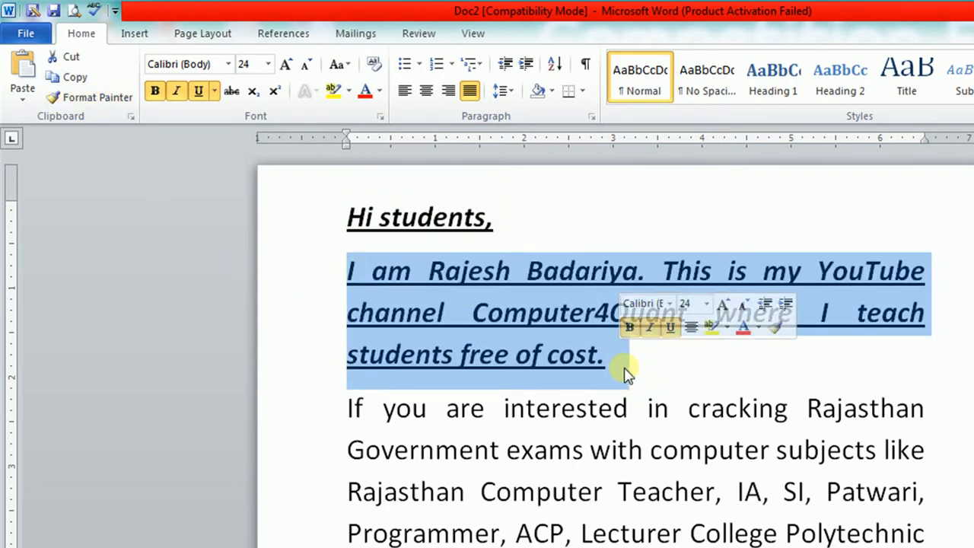
{"action": "left_click", "coordinate": [659, 364]}
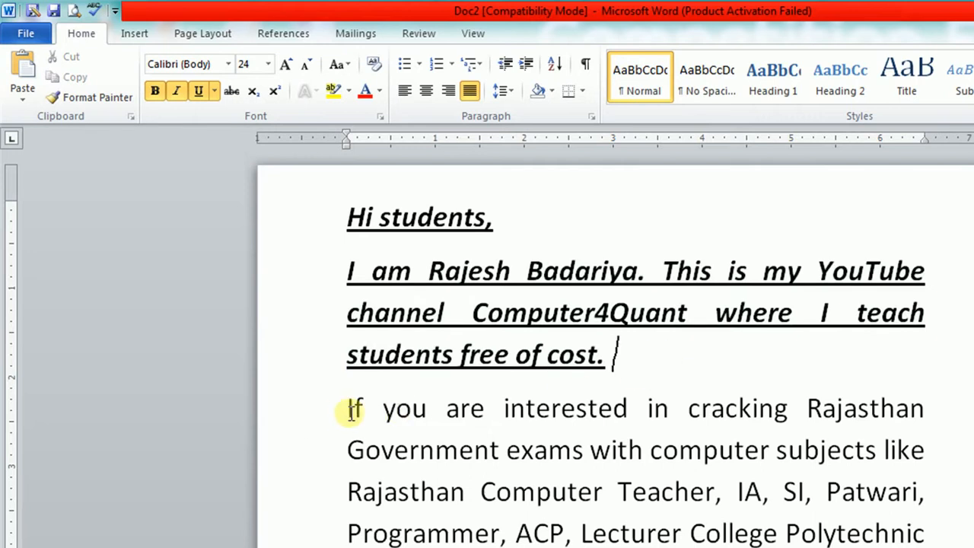
Copy the "Hi students," formatting onto "If you are interested in cracking Rajasthan Government" with Format Painter
{"action": "left_click_drag", "start_coordinate": [354, 411], "coordinate": [579, 529]}
{"action": "left_click", "coordinate": [432, 463]}
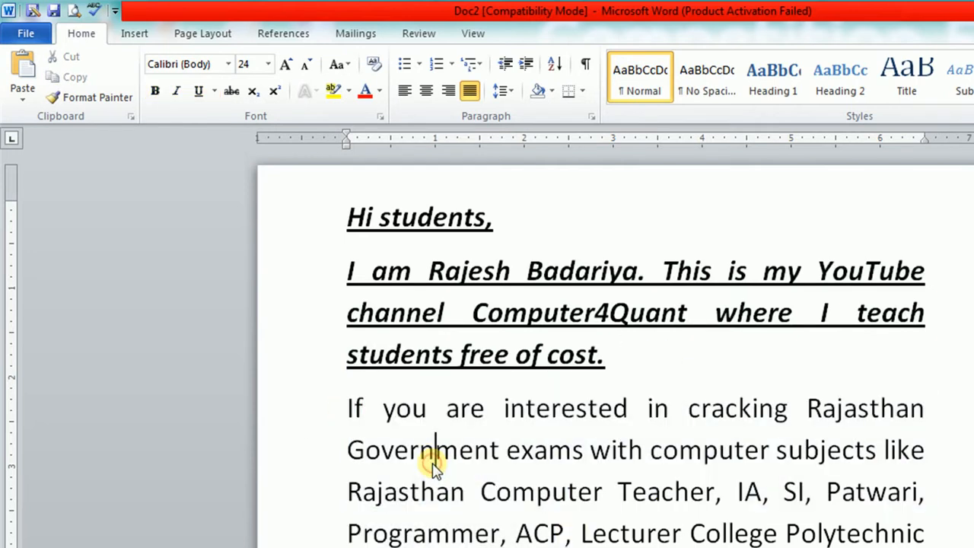
{"action": "left_click", "coordinate": [97, 97]}
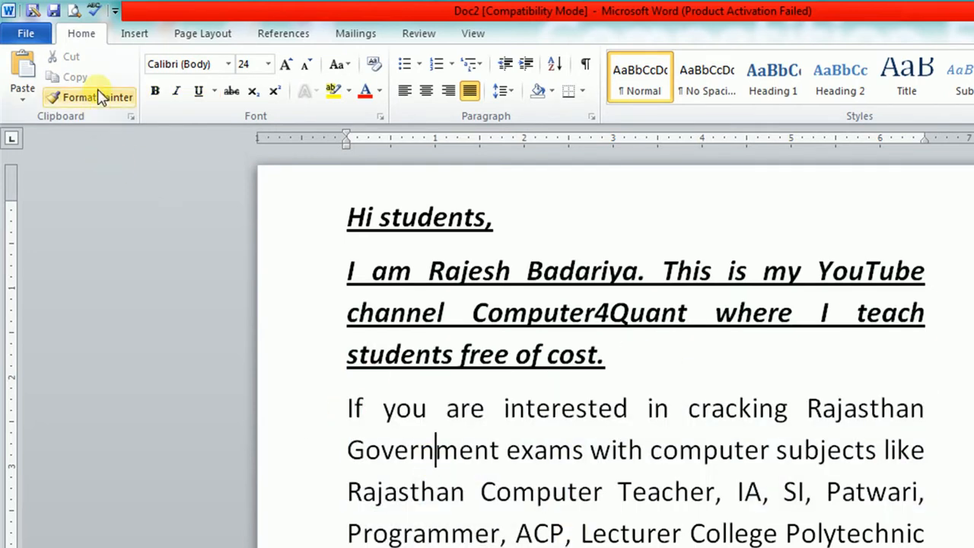
{"action": "mouse_move", "coordinate": [341, 221]}
{"action": "left_mouse_down"}
{"action": "mouse_move", "coordinate": [503, 235]}
{"action": "mouse_move", "coordinate": [497, 223]}
{"action": "mouse_move", "coordinate": [351, 219]}
{"action": "left_mouse_up"}
{"action": "key", "text": "ctrl+z"}
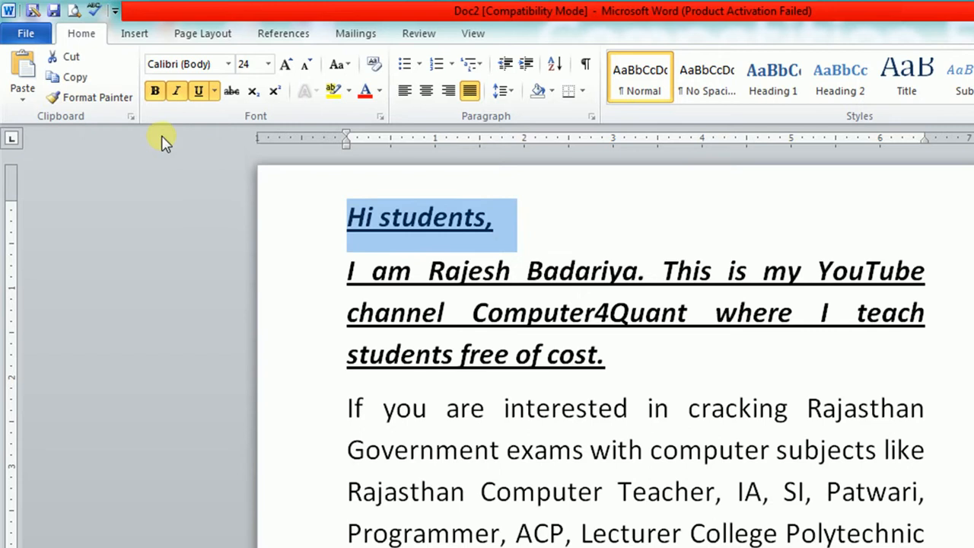
{"action": "left_click", "coordinate": [105, 96]}
{"action": "mouse_move", "coordinate": [339, 406]}
{"action": "left_mouse_down"}
{"action": "mouse_move", "coordinate": [402, 446]}
{"action": "mouse_move", "coordinate": [489, 467]}
{"action": "mouse_move", "coordinate": [484, 474]}
{"action": "left_mouse_up"}
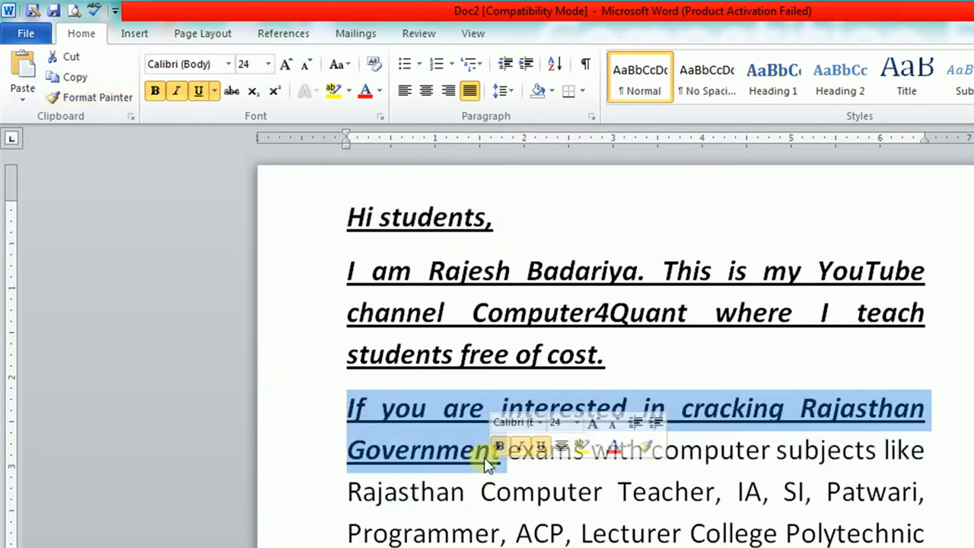
Undo the formatting copied onto both body paragraphs
{"action": "key", "text": "ctrl+z"}
{"action": "key", "text": "ctrl+z"}
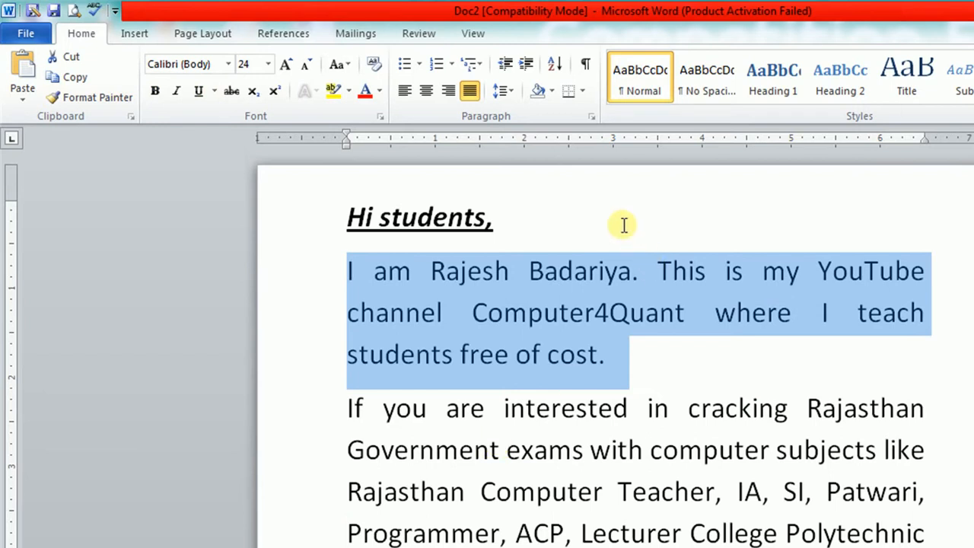
{"action": "left_click", "coordinate": [503, 220]}
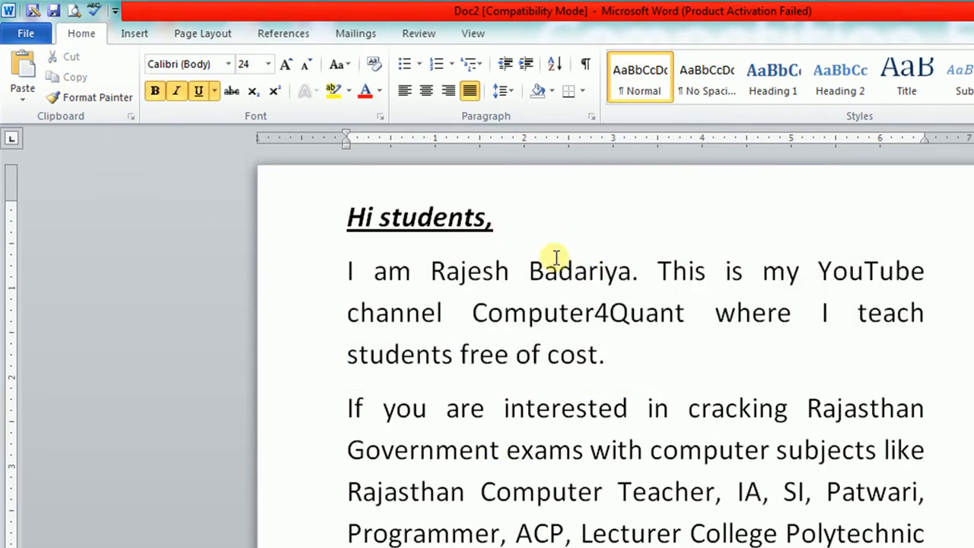
{"action": "left_click_drag", "start_coordinate": [499, 207], "coordinate": [294, 190]}
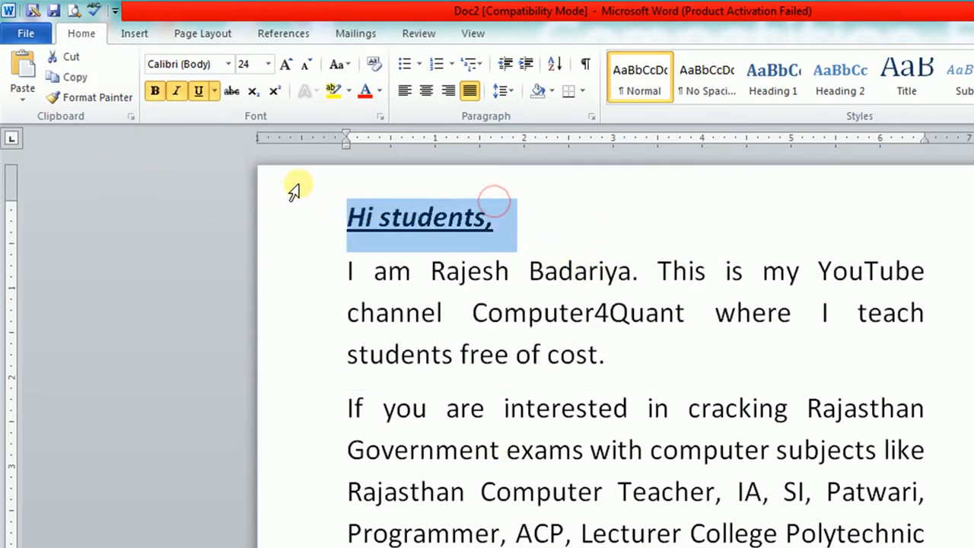
{"action": "left_click", "coordinate": [109, 103]}
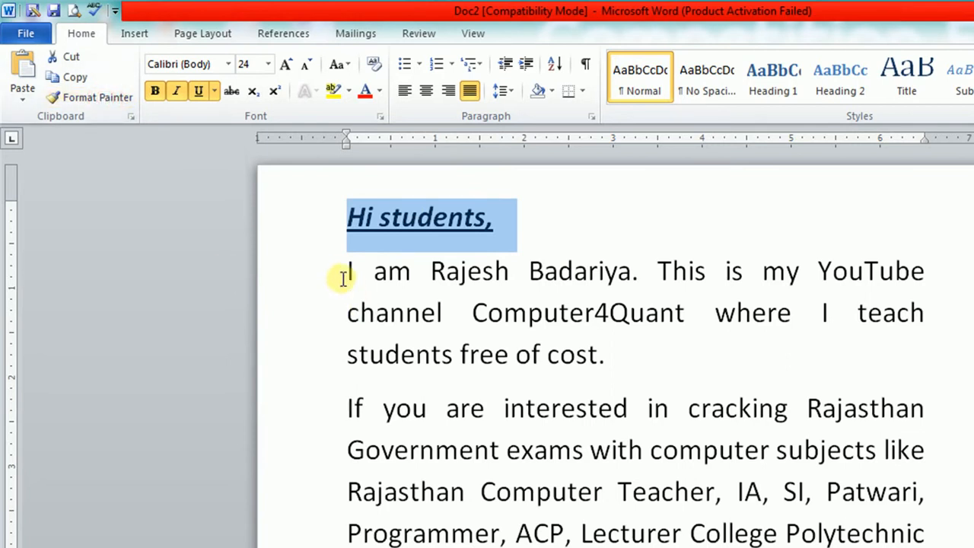
{"action": "left_click_drag", "start_coordinate": [347, 271], "coordinate": [398, 305]}
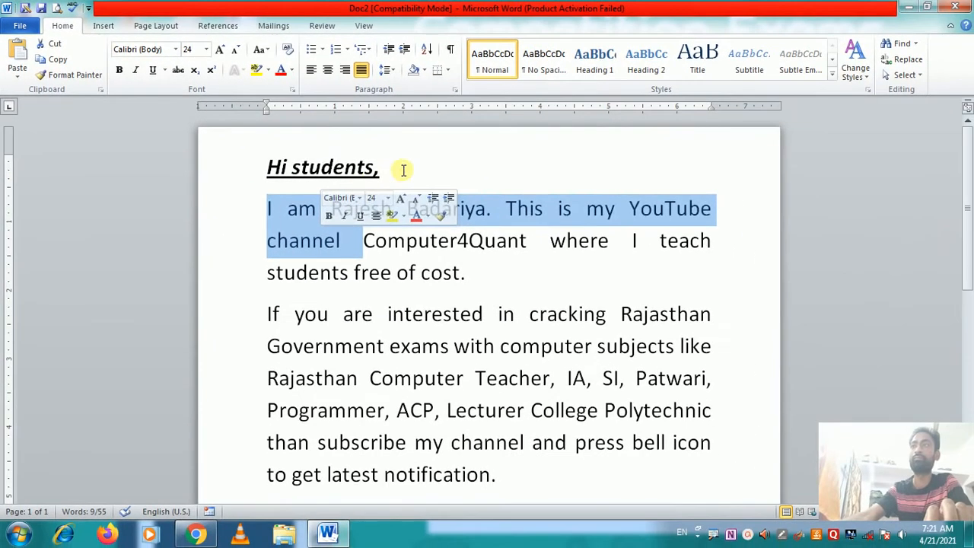
Turn on Format Painter for repeated use with the "Hi students," formatting and apply it to the whole first body paragraph
{"action": "left_click_drag", "start_coordinate": [523, 219], "coordinate": [333, 217]}
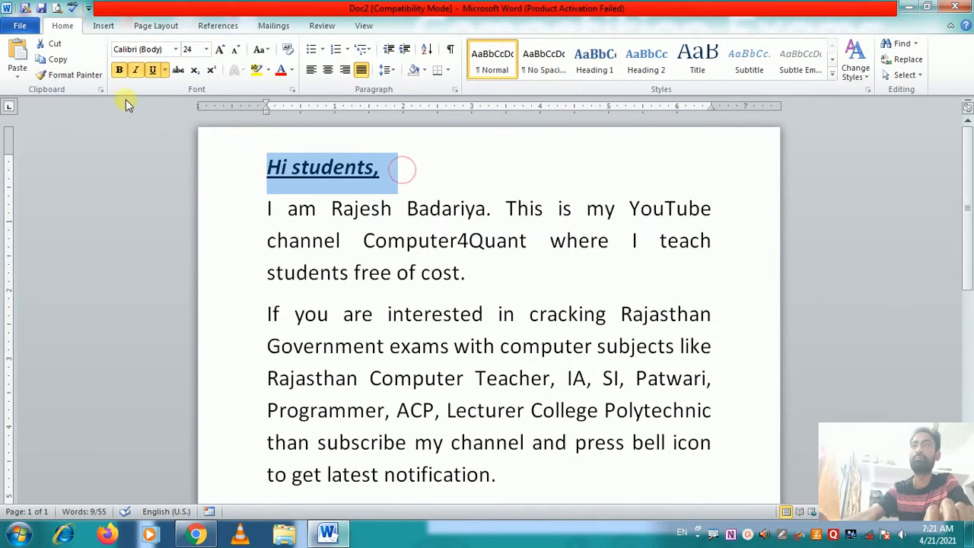
{"action": "left_click", "coordinate": [88, 75]}
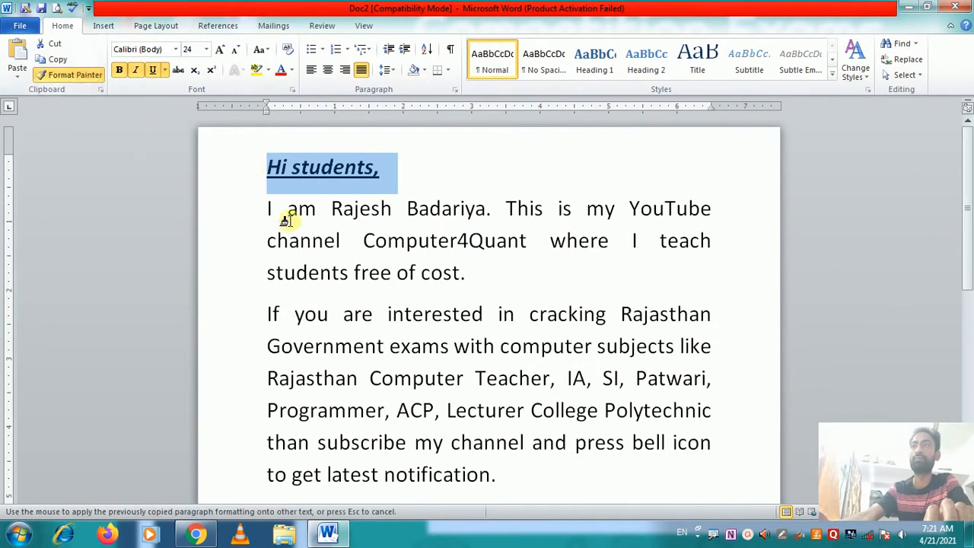
{"action": "left_click_drag", "start_coordinate": [266, 209], "coordinate": [472, 272]}
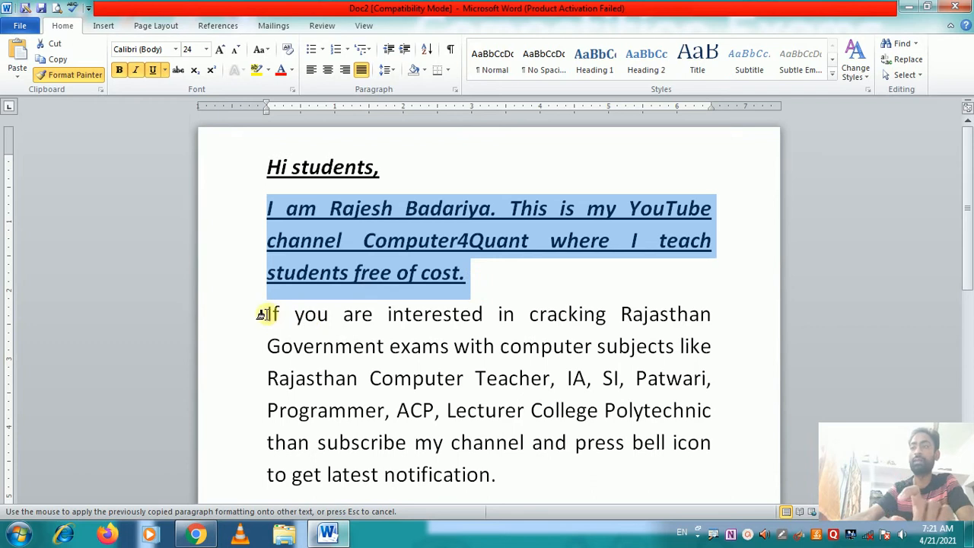
Paint the same formatting onto "If you are interested in cracking Rajasthan Government" and "IA, SI, Patwari, Programmer, ACP, Lecturer College", and turn off Format Painter
{"action": "left_click_drag", "start_coordinate": [263, 313], "coordinate": [386, 347]}
{"action": "left_click_drag", "start_coordinate": [384, 411], "coordinate": [440, 411]}
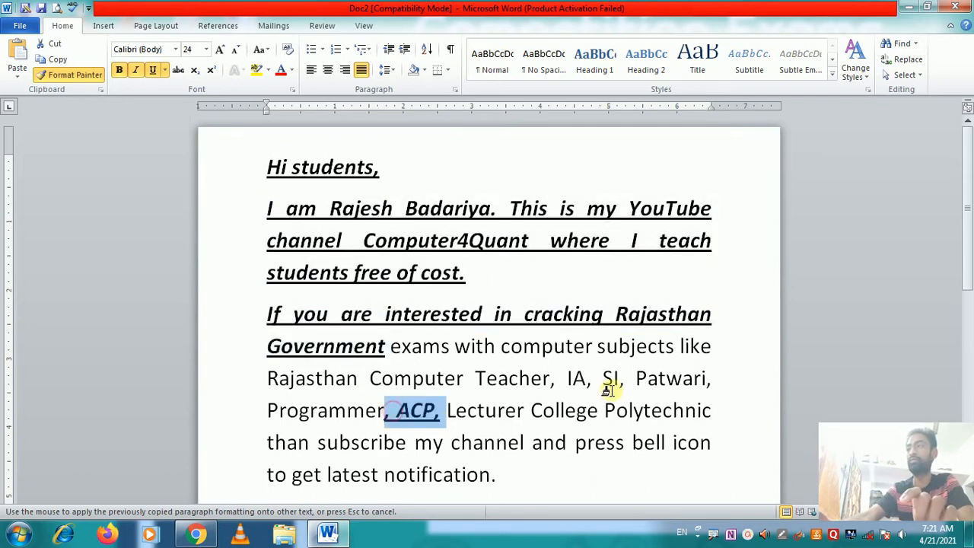
{"action": "left_click_drag", "start_coordinate": [567, 372], "coordinate": [599, 401]}
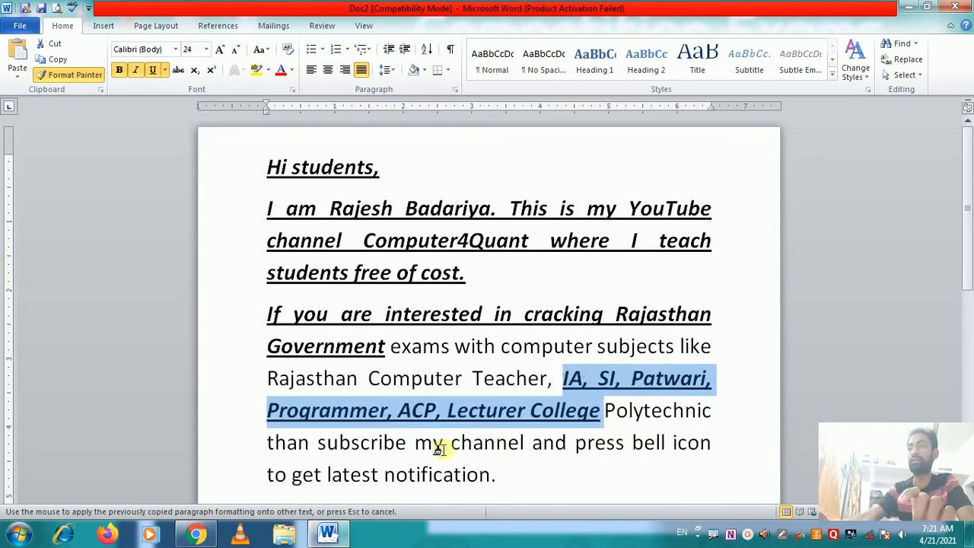
{"action": "left_click_drag", "start_coordinate": [398, 415], "coordinate": [483, 443]}
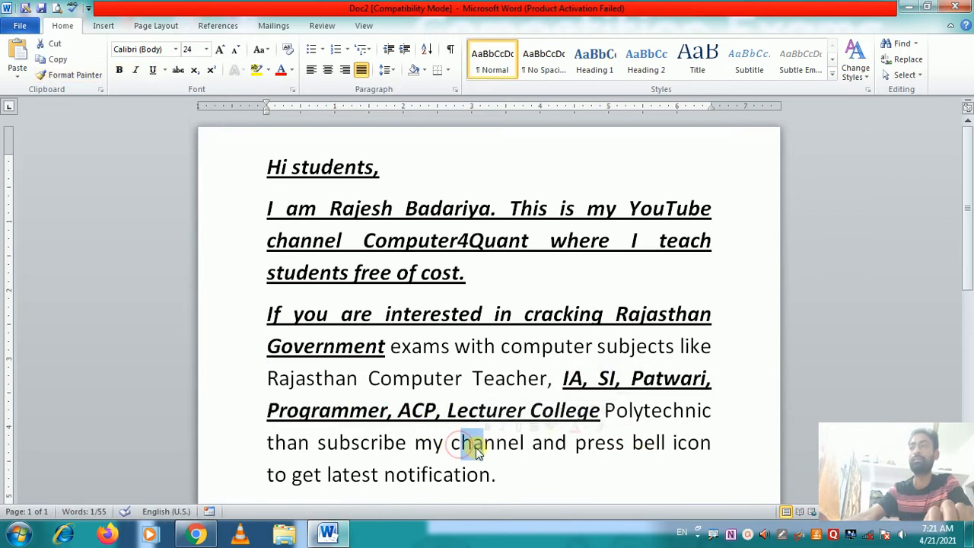
{"action": "left_click", "coordinate": [475, 371]}
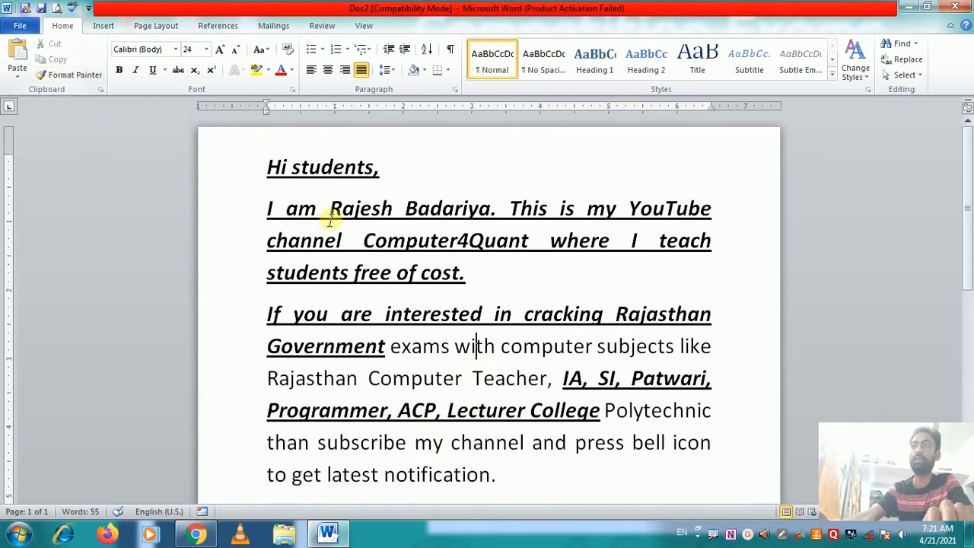
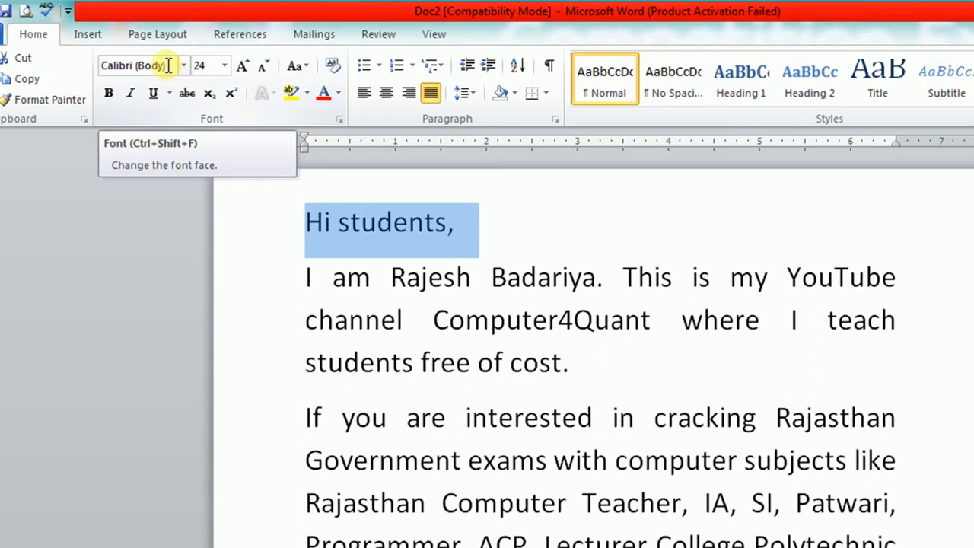
Change the font of the "Hi students," line to Times New Roman
{"action": "left_click", "coordinate": [168, 66]}
{"action": "type", "text": "Times New Roman"}
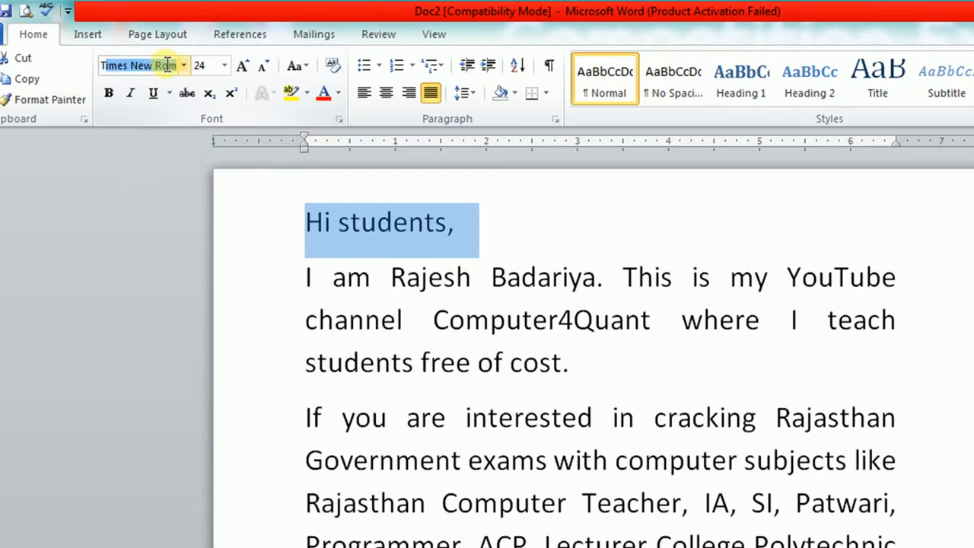
{"action": "key", "text": "Return"}
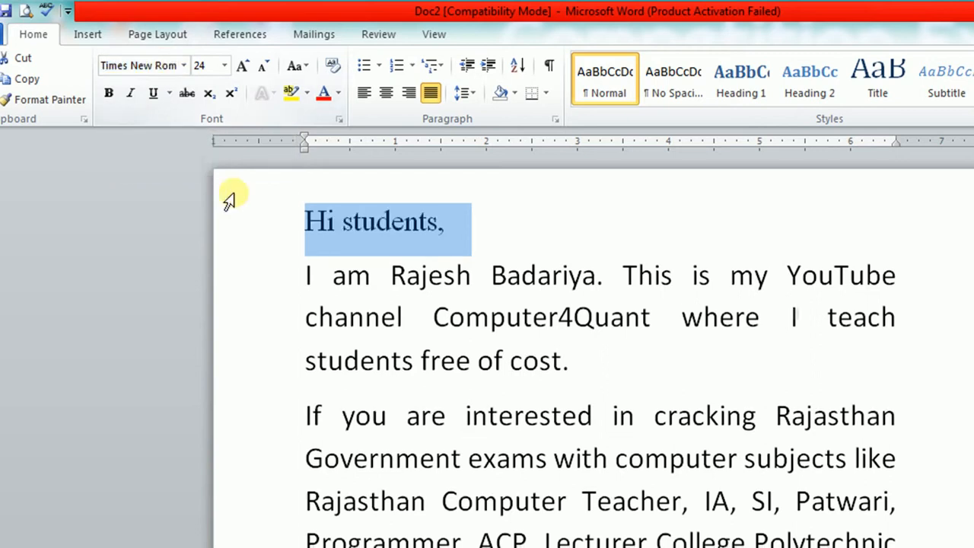
{"action": "left_click", "coordinate": [442, 248]}
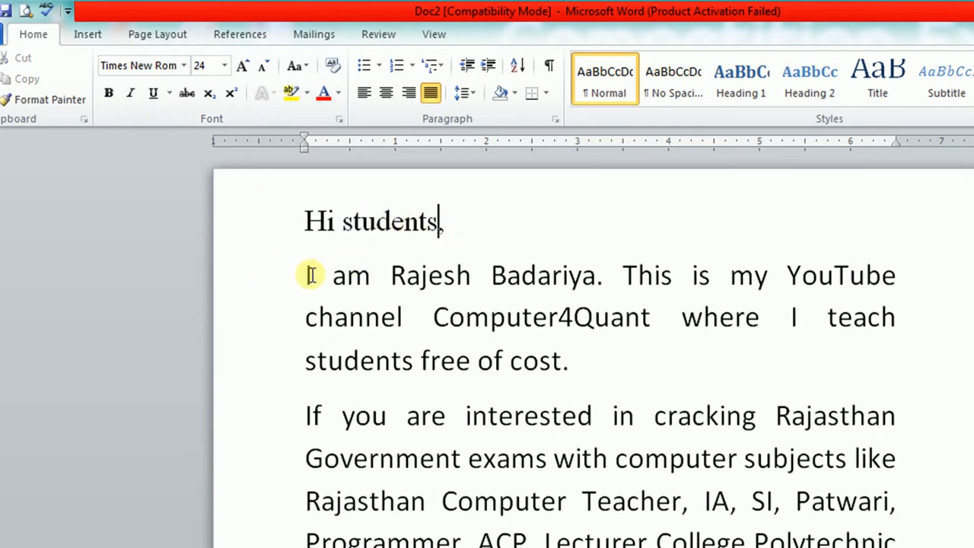
Change the font of the first body paragraph to DevLys 010 and undo the change
{"action": "left_click_drag", "start_coordinate": [307, 274], "coordinate": [587, 354]}
{"action": "left_click", "coordinate": [151, 63]}
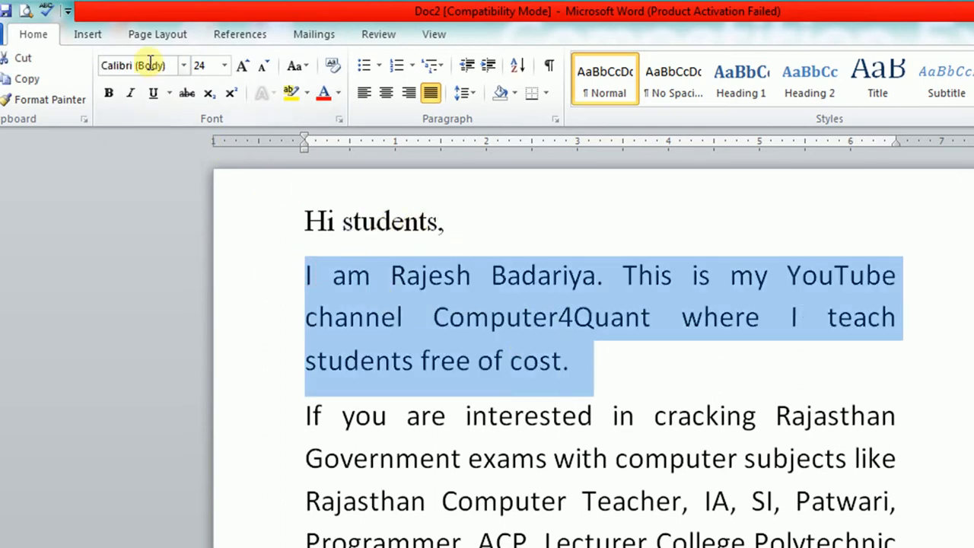
{"action": "type", "text": "DevLys 010"}
{"action": "key", "text": "Return"}
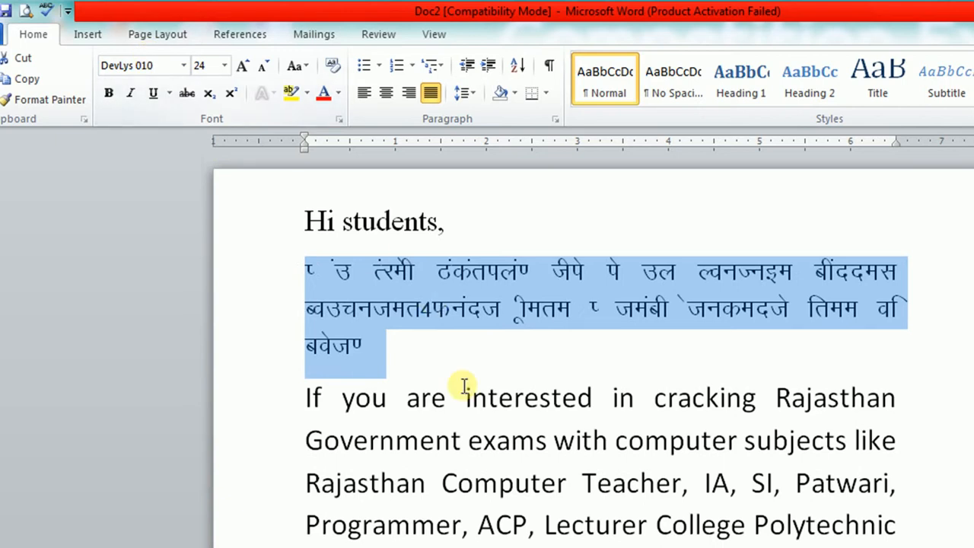
{"action": "left_click", "coordinate": [424, 370]}
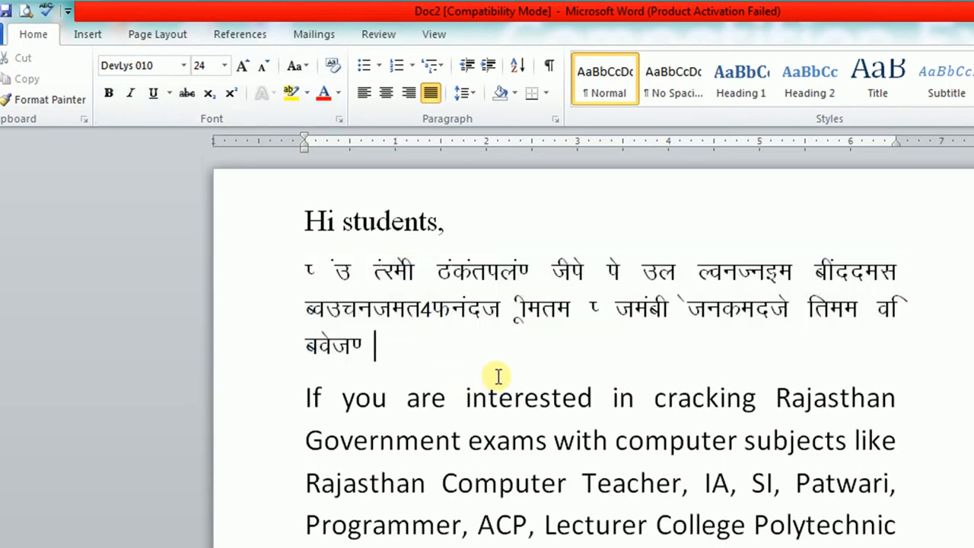
{"action": "key", "text": "ctrl+z"}
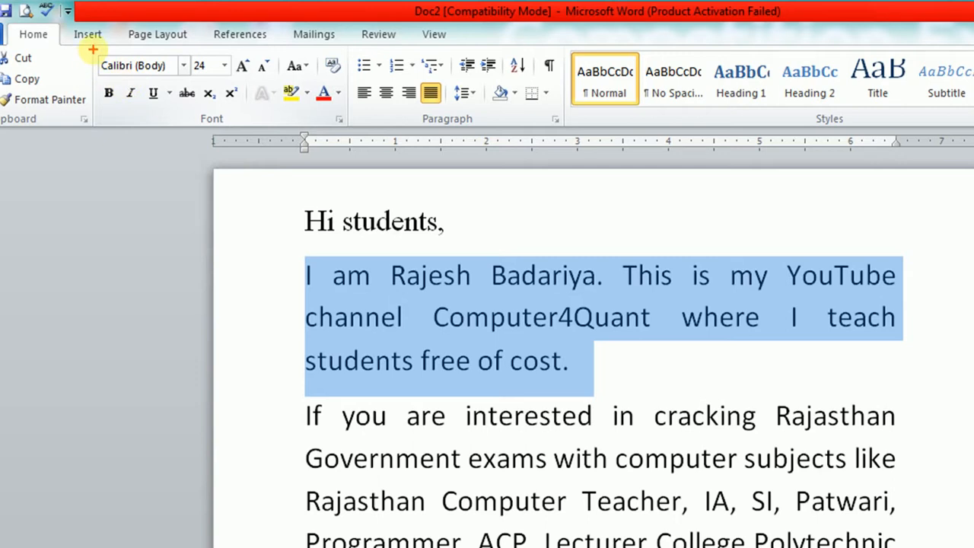
{"action": "mouse_move", "coordinate": [93, 50]}
{"action": "left_mouse_down"}
{"action": "mouse_move", "coordinate": [135, 80]}
{"action": "mouse_move", "coordinate": [196, 80]}
{"action": "left_mouse_up"}
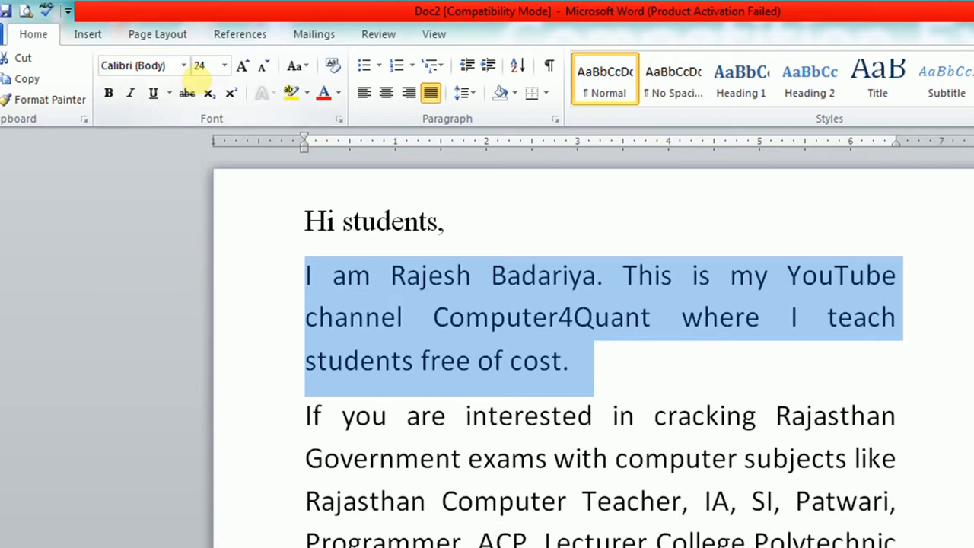
Open the Font dialog for the first body paragraph, view its Font settings, and close it without changes
{"action": "key", "text": "ctrl+shift+f"}
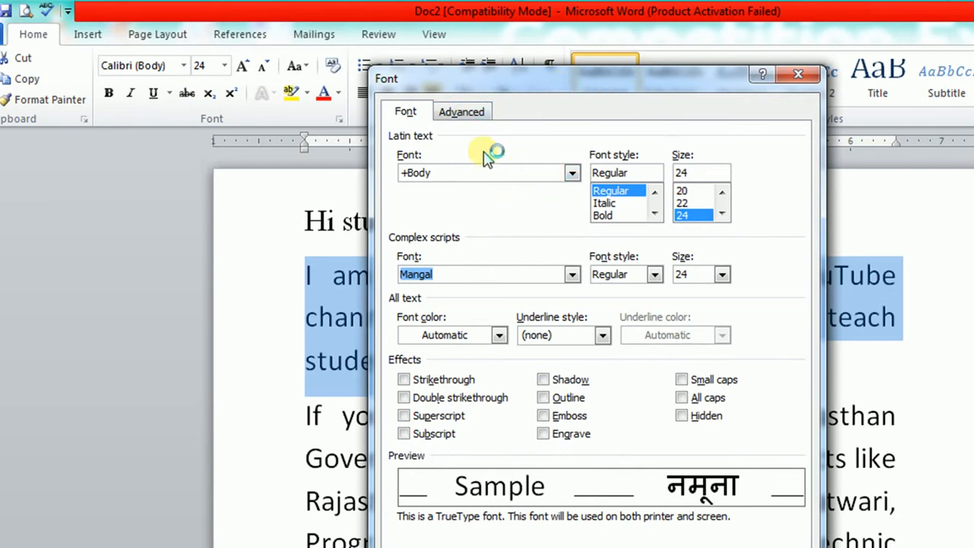
{"action": "left_click", "coordinate": [479, 115]}
{"action": "left_click", "coordinate": [407, 112]}
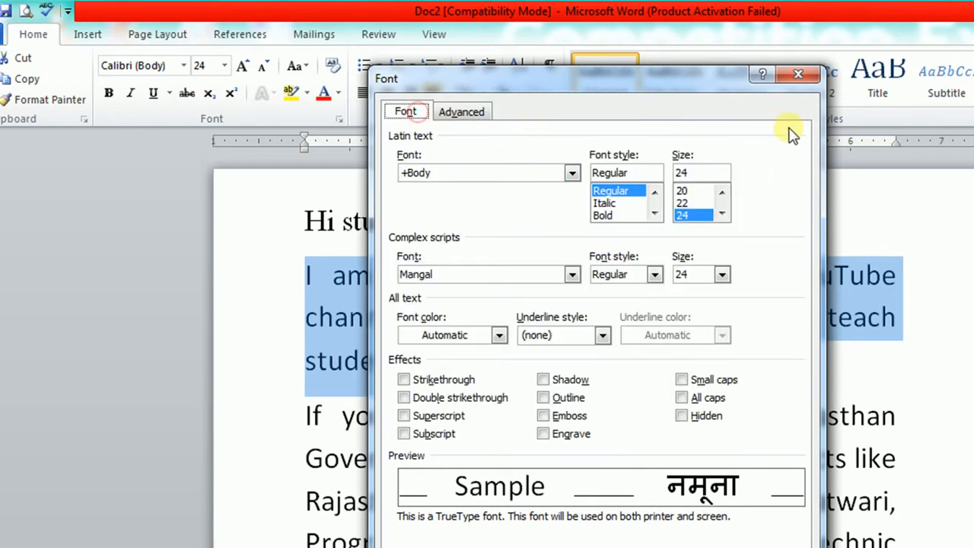
{"action": "left_click", "coordinate": [794, 79]}
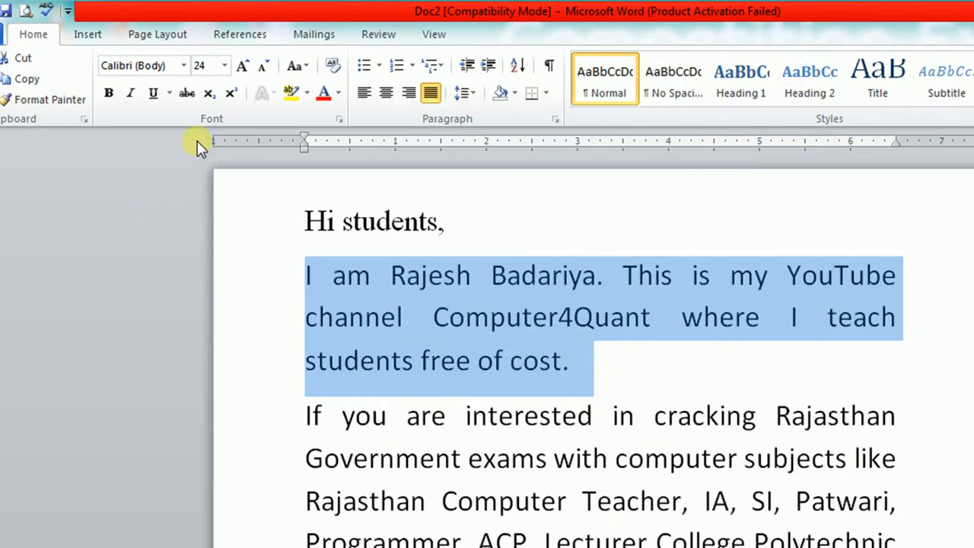
Set the first body paragraph's font size to 22 and deselect the text
{"action": "left_click", "coordinate": [206, 76]}
{"action": "left_click_drag", "start_coordinate": [204, 73], "coordinate": [205, 163]}
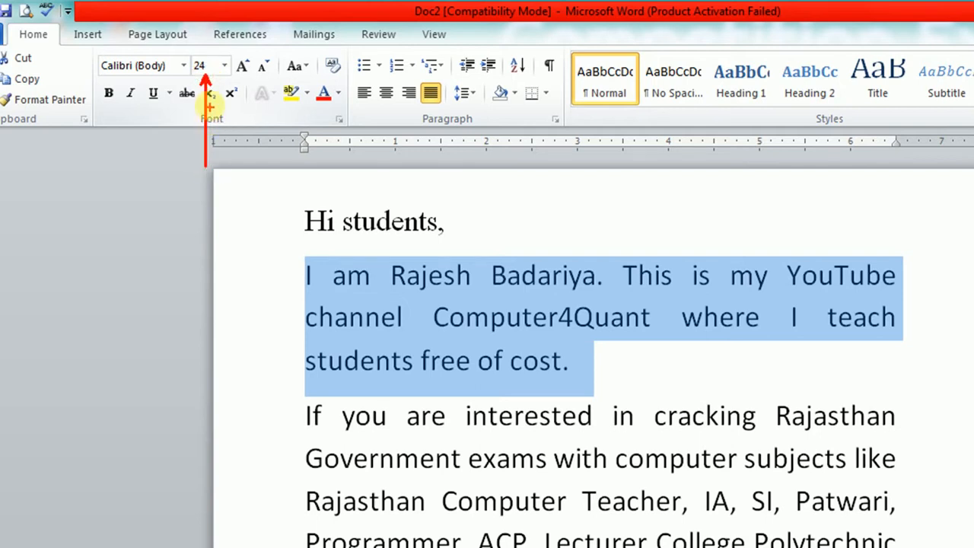
{"action": "left_click", "coordinate": [225, 66]}
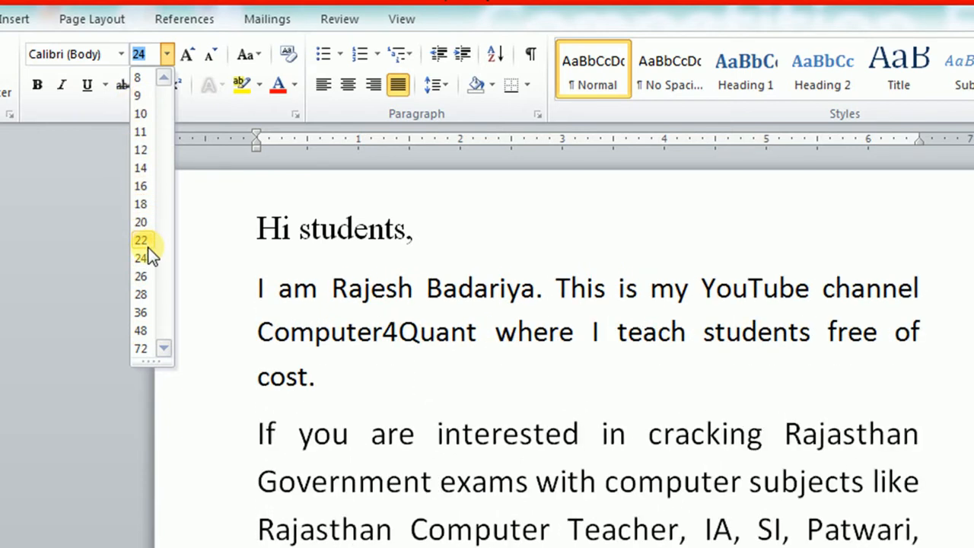
{"action": "left_click", "coordinate": [148, 246]}
{"action": "left_click", "coordinate": [397, 380]}
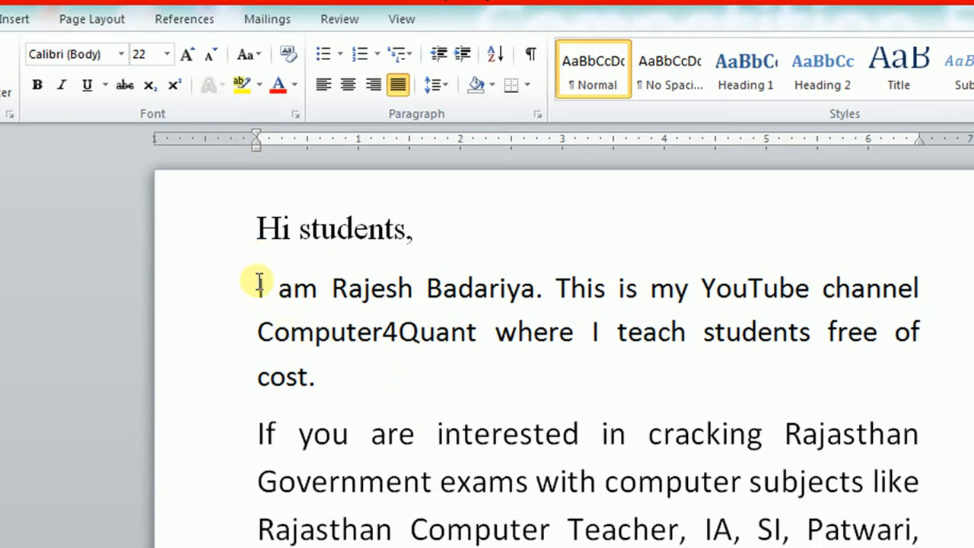
Select the whole first body paragraph and set its font size to the custom value 1
{"action": "left_click_drag", "start_coordinate": [259, 283], "coordinate": [354, 391]}
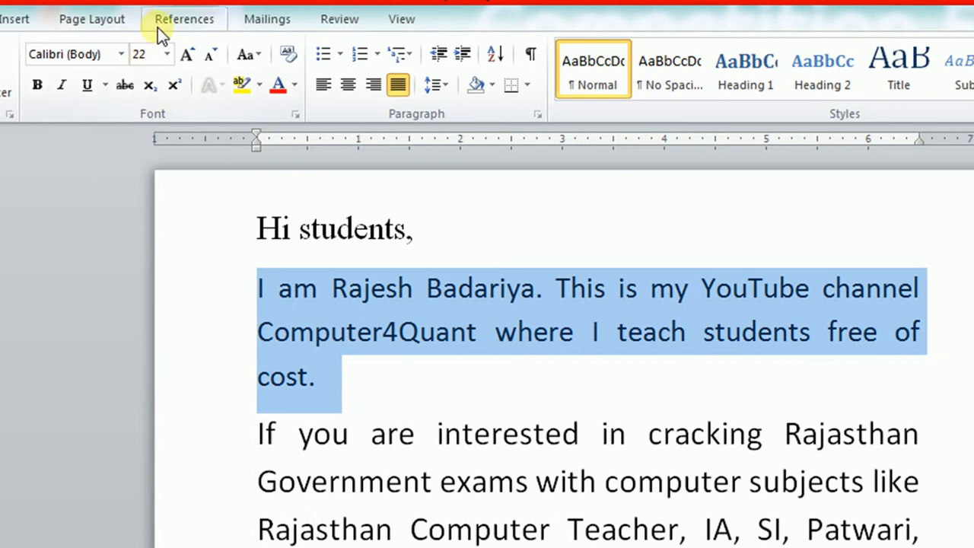
{"action": "left_click", "coordinate": [157, 54]}
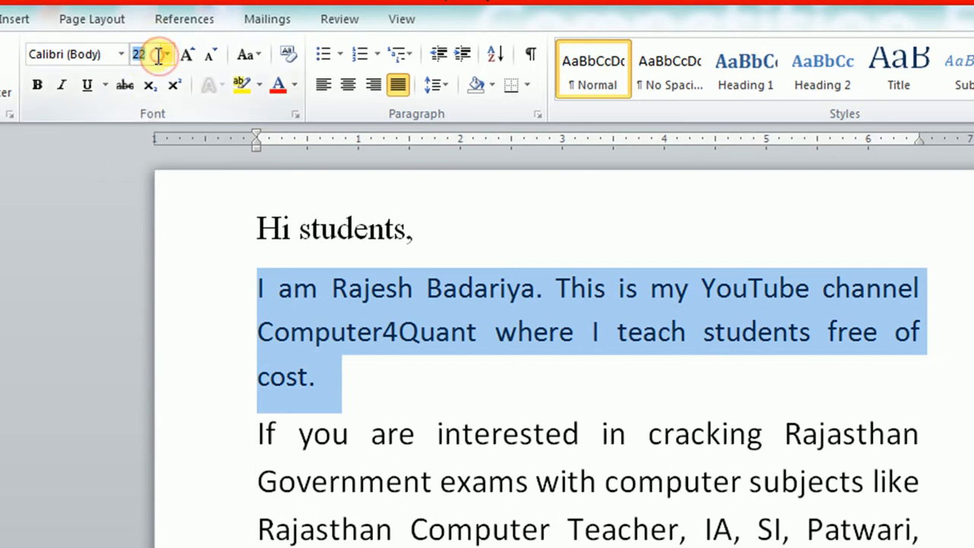
{"action": "type", "text": "1"}
{"action": "key", "text": "Return"}
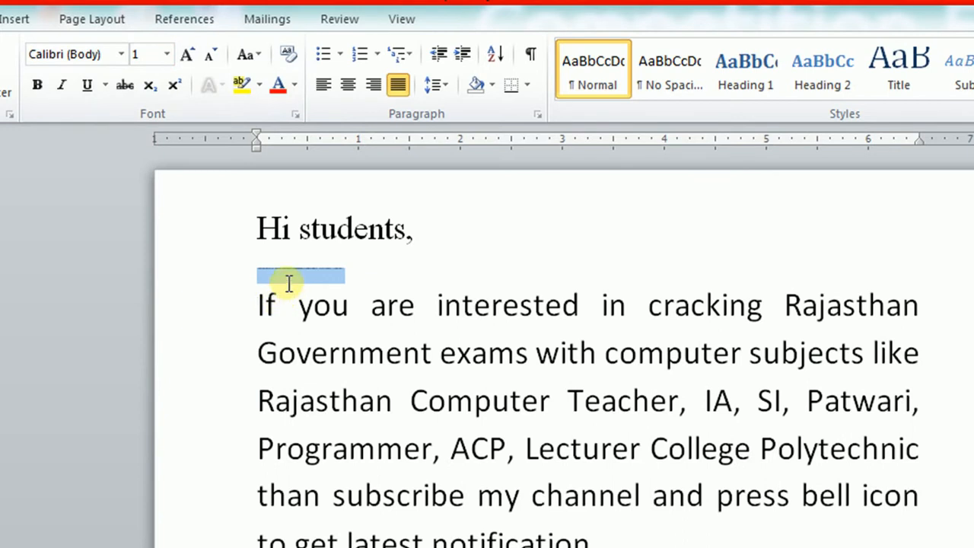
Set the first body paragraph's font size to the custom value 80
{"action": "left_click", "coordinate": [147, 55]}
{"action": "key", "text": "BackSpace"}
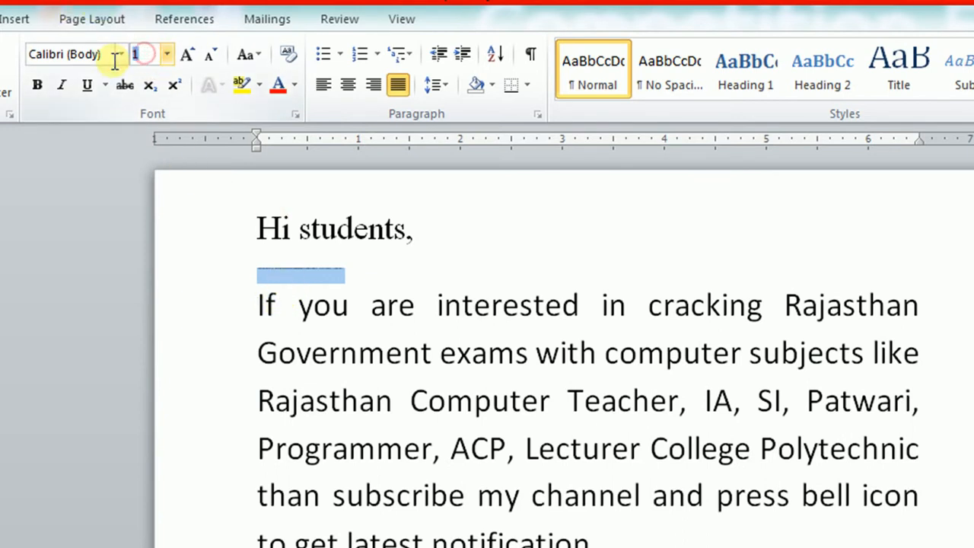
{"action": "type", "text": "80"}
{"action": "key", "text": "Return"}
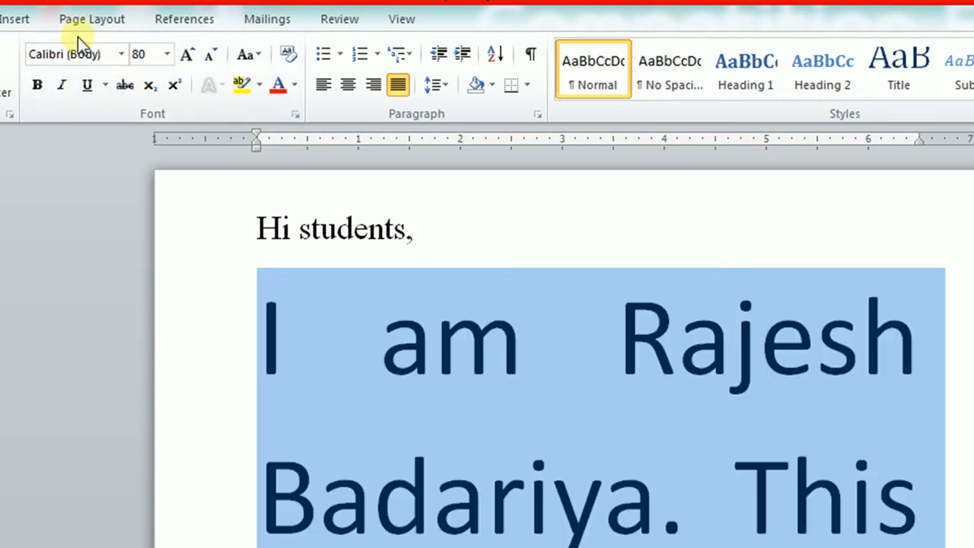
Set the first body paragraph's font size to 1638, and try a size outside the permitted range
{"action": "type", "text": "16"}
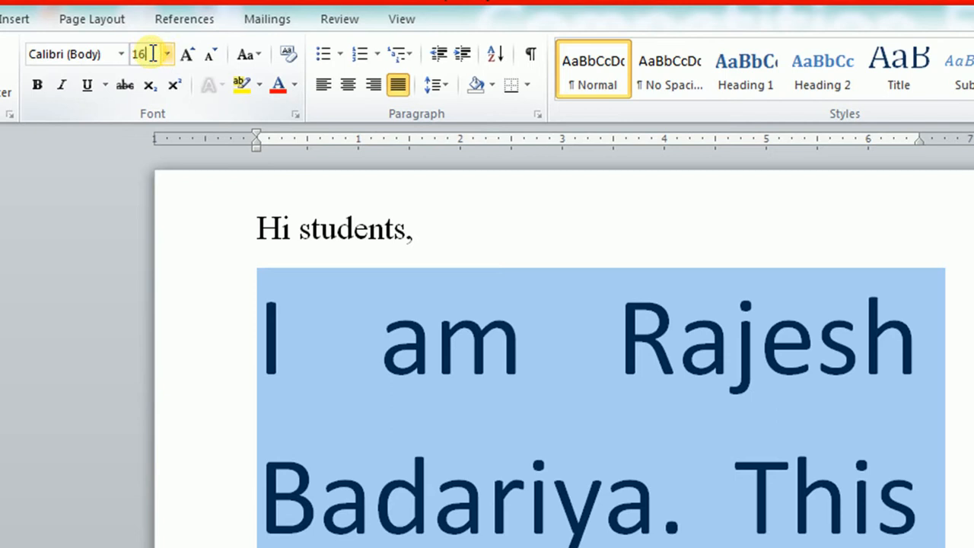
{"action": "type", "text": "38"}
{"action": "key", "text": "Return"}
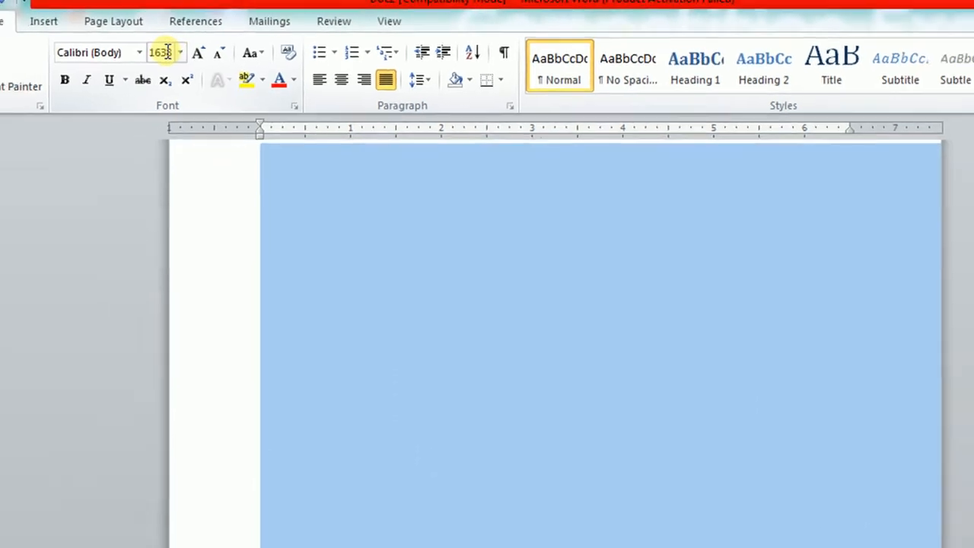
{"action": "left_click", "coordinate": [219, 49]}
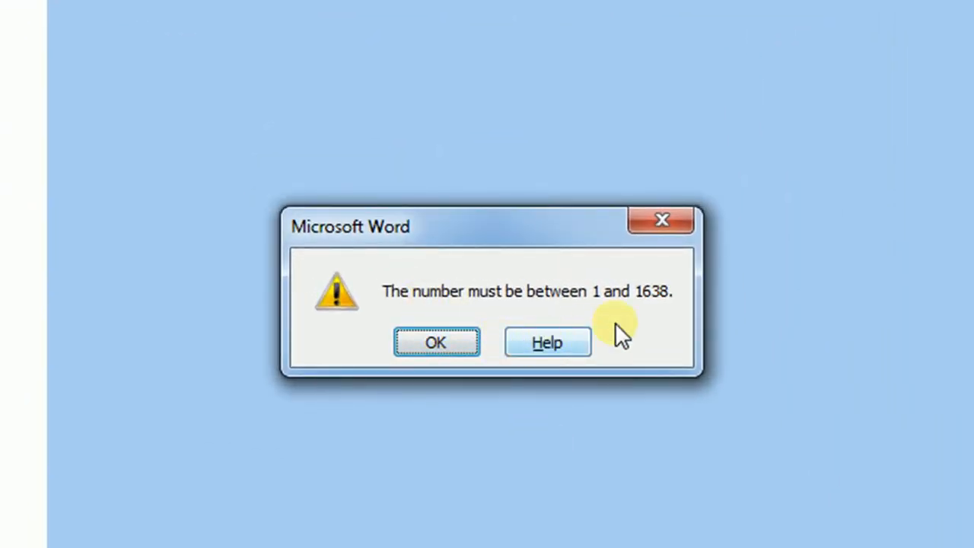
{"action": "left_click", "coordinate": [451, 343]}
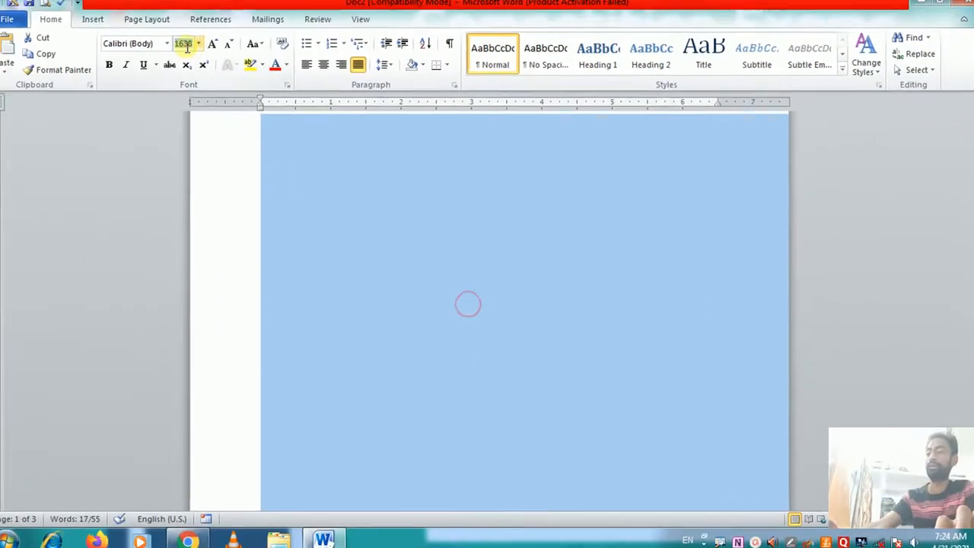
Set the first body paragraph's font size to 24
{"action": "left_click", "coordinate": [195, 52]}
{"action": "type", "text": "24"}
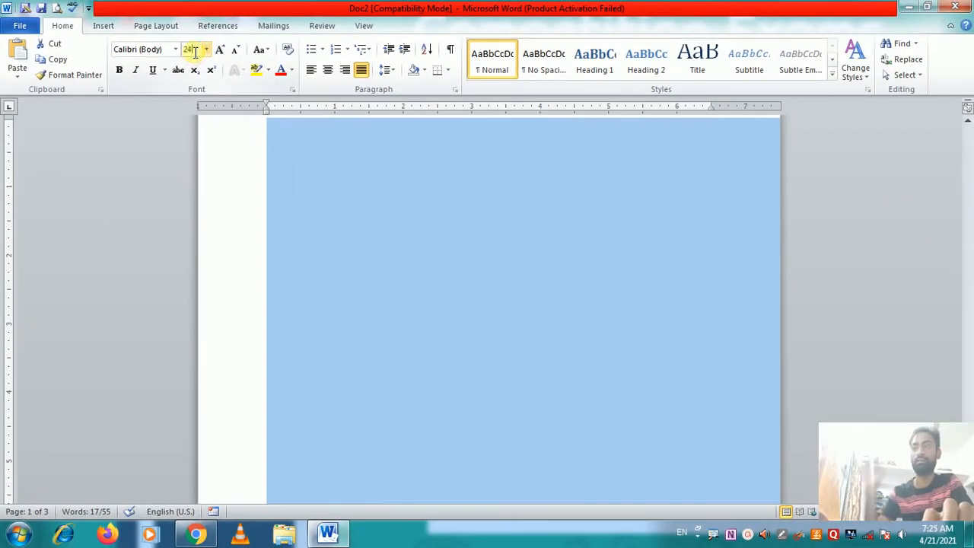
{"action": "key", "text": "Return"}
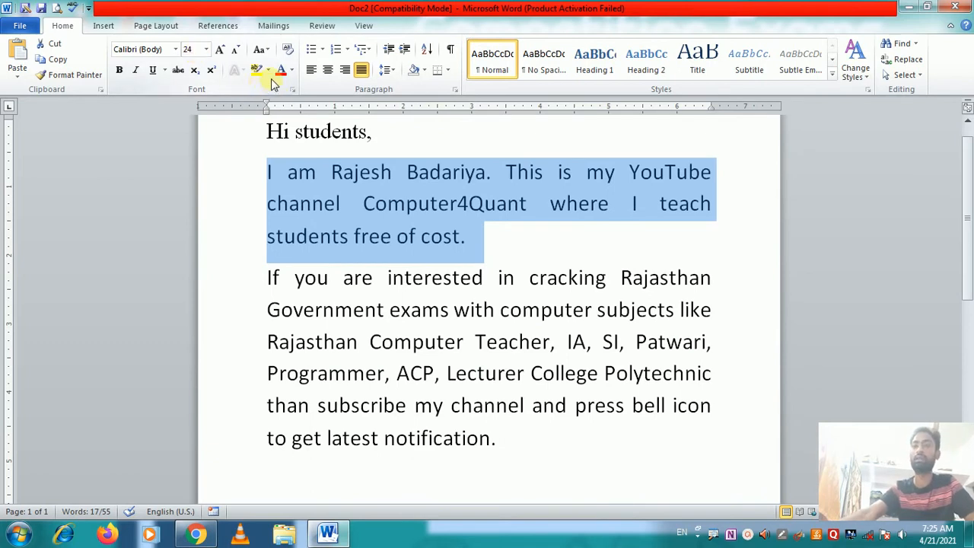
{"action": "key", "text": "ctrl+shift+p"}
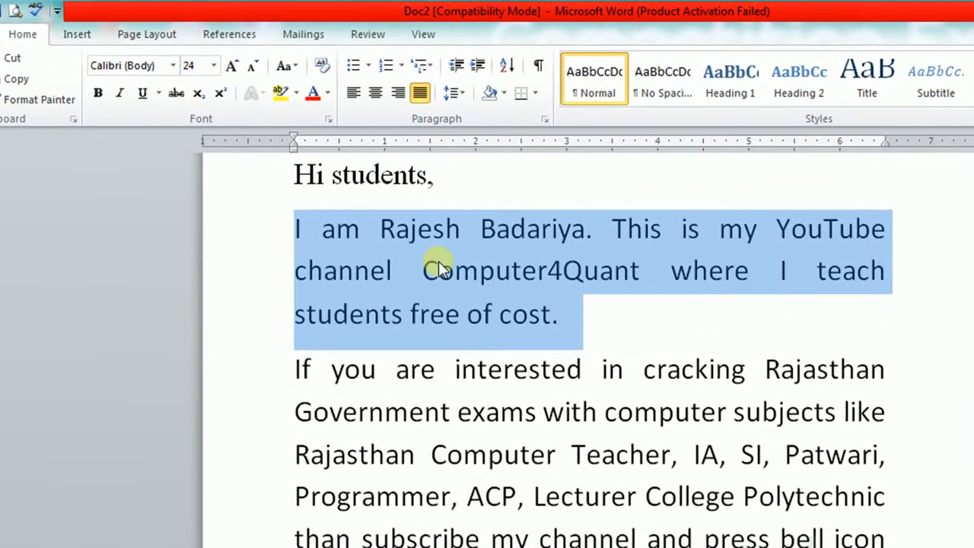
Reselect the whole first body paragraph and increase its font size one point at a time to 31
{"action": "left_click", "coordinate": [376, 201]}
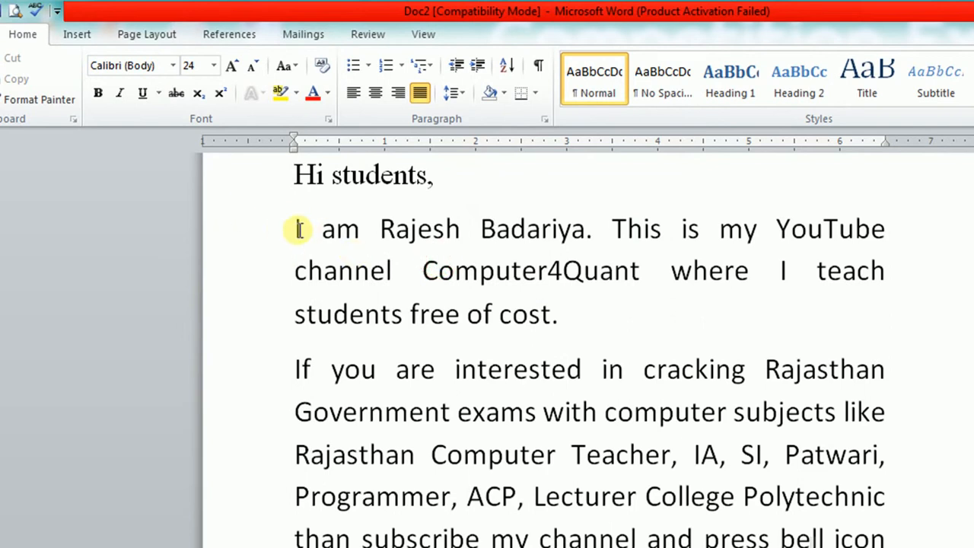
{"action": "left_click_drag", "start_coordinate": [300, 229], "coordinate": [558, 314]}
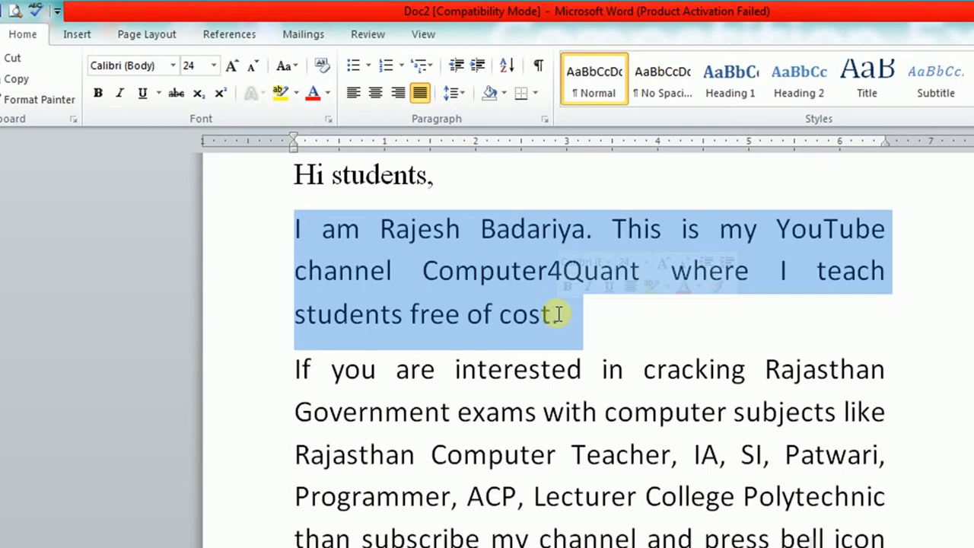
{"action": "key", "text": "ctrl+bracketright"}
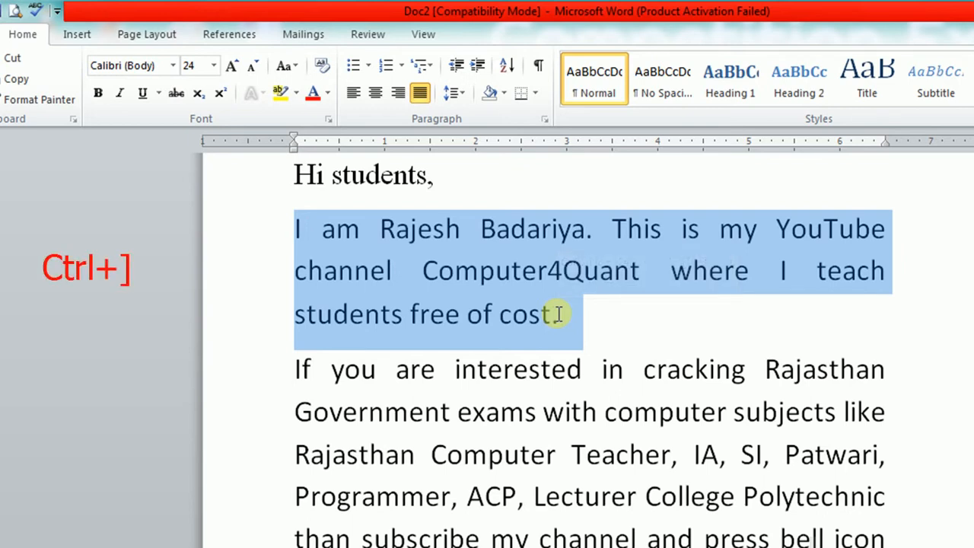
{"action": "key", "text": "ctrl+bracketright"}
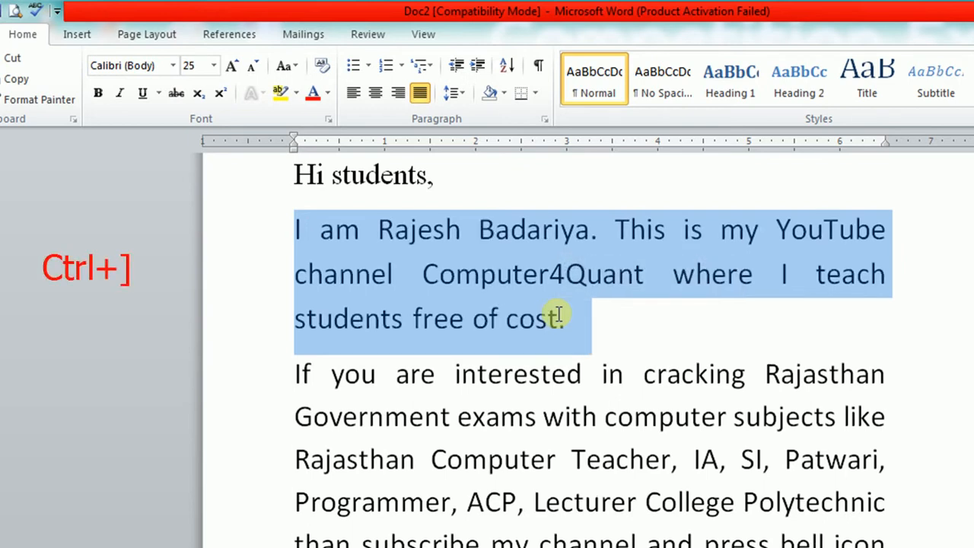
{"action": "key", "text": "ctrl+bracketright"}
{"action": "key", "text": "ctrl+bracketright"}
{"action": "key", "text": "ctrl+bracketright"}
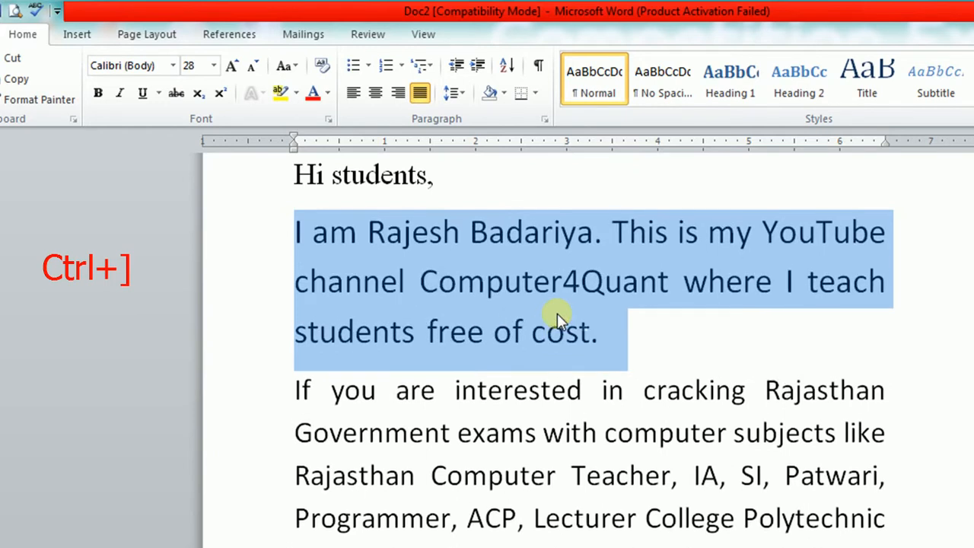
{"action": "key", "text": "ctrl+bracketright"}
{"action": "key", "text": "ctrl+bracketright"}
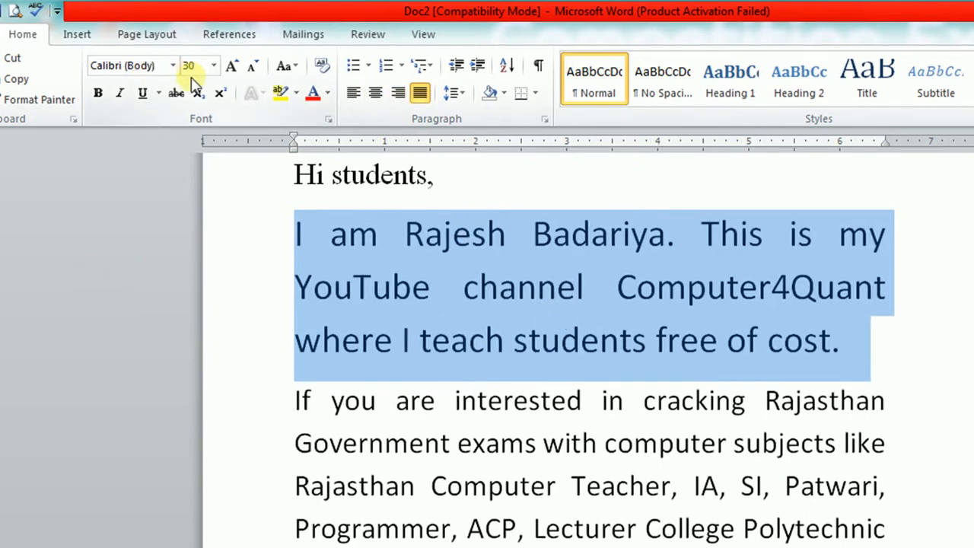
{"action": "key", "text": "ctrl+bracketright"}
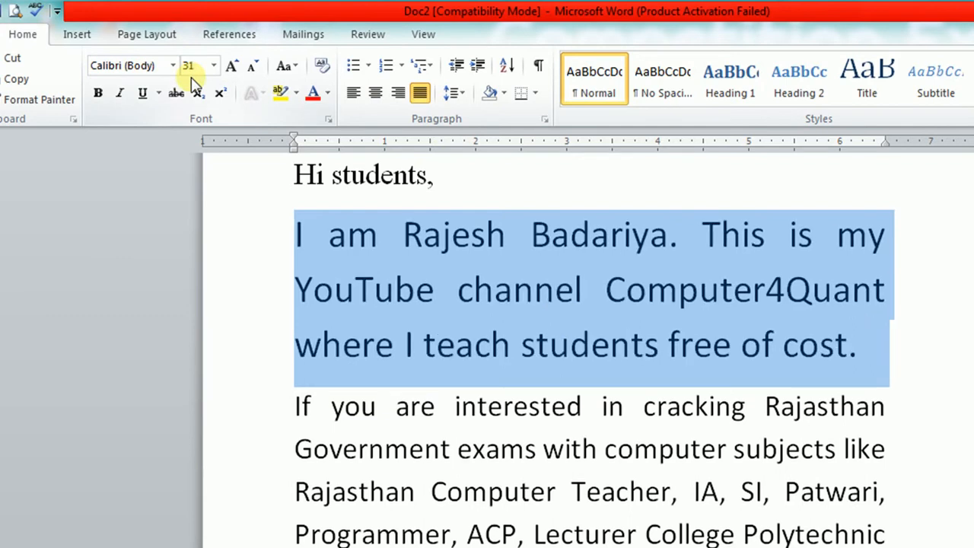
Decrease the first body paragraph's font size one point at a time until it is 24
{"action": "key", "text": "ctrl+bracketleft"}
{"action": "key", "text": "ctrl+bracketleft"}
{"action": "key", "text": "ctrl+bracketleft"}
{"action": "key", "text": "ctrl+bracketleft"}
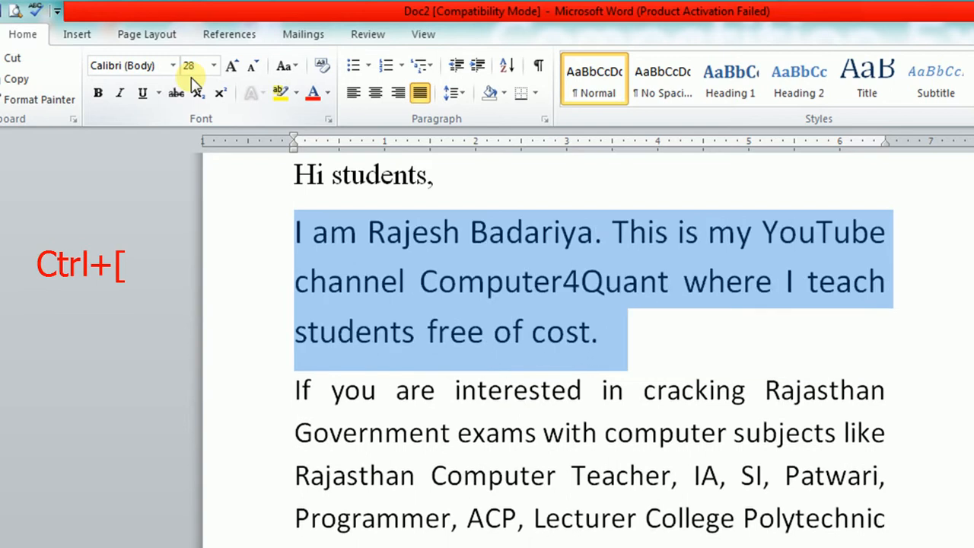
{"action": "key", "text": "ctrl+bracketleft"}
{"action": "key", "text": "ctrl+bracketleft"}
{"action": "key", "text": "ctrl+bracketleft"}
{"action": "key", "text": "ctrl+bracketleft"}
{"action": "key", "text": "ctrl+bracketleft"}
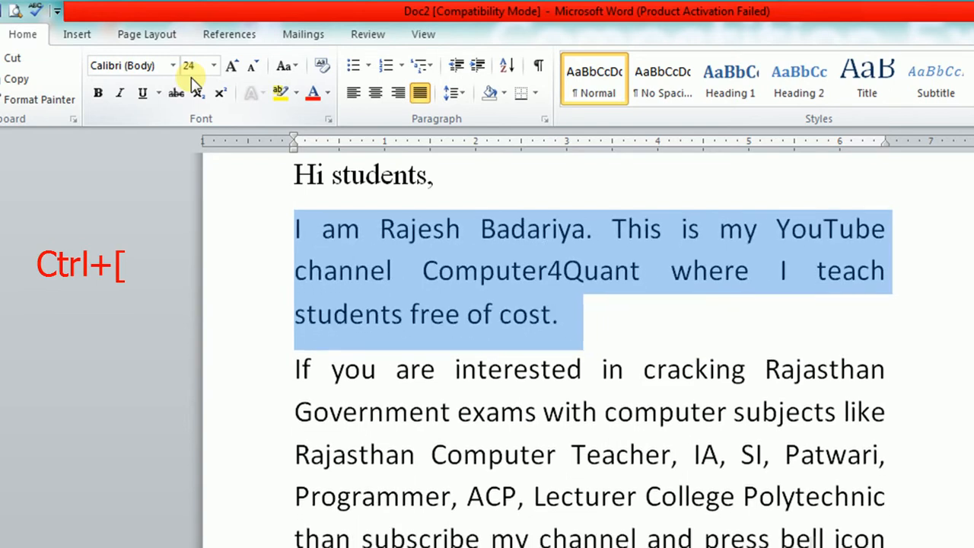
{"action": "key", "text": "ctrl+bracketright"}
{"action": "key", "text": "ctrl+bracketright"}
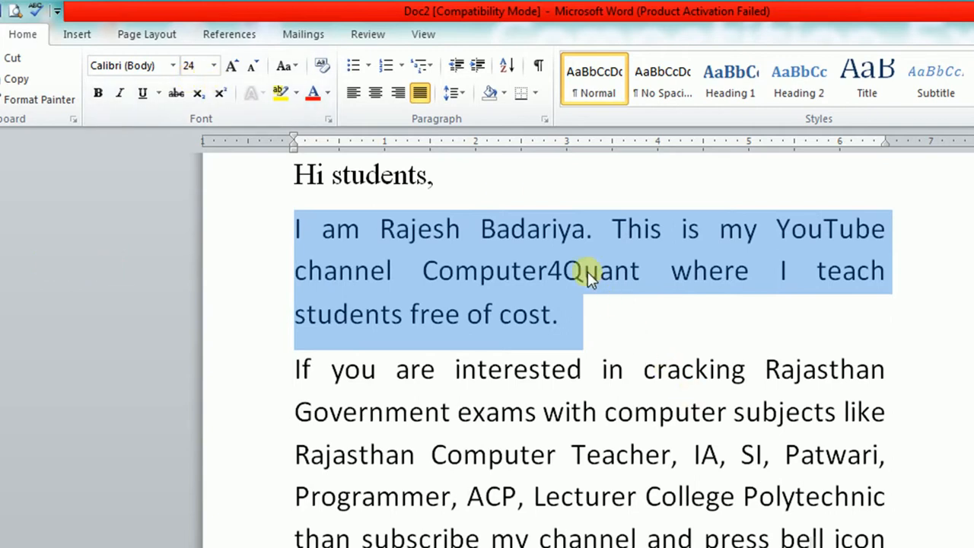
Enlarge the first body paragraph's text up to "YouTube channel" to 26 with Grow Font, and check the preset size list
{"action": "left_click", "coordinate": [423, 270]}
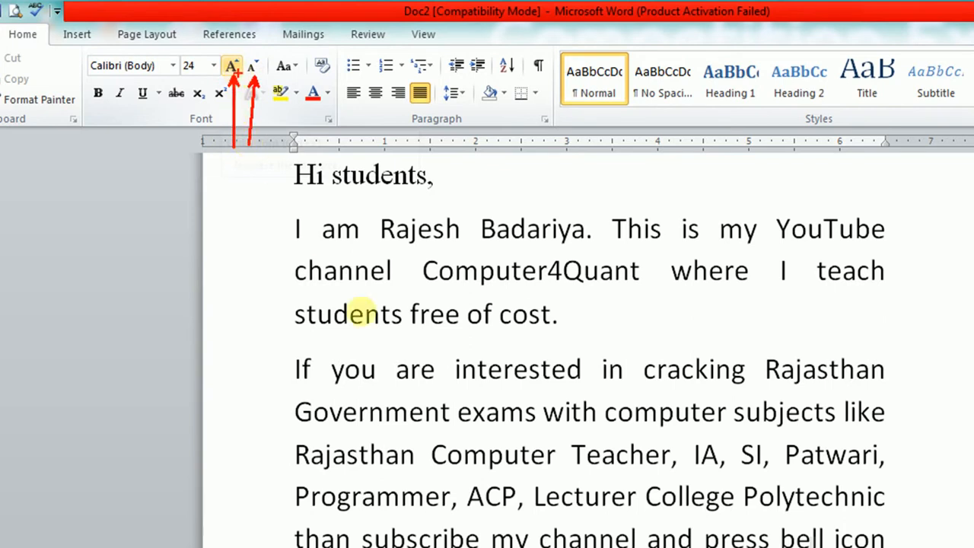
{"action": "left_click", "coordinate": [295, 228], "text": "shift"}
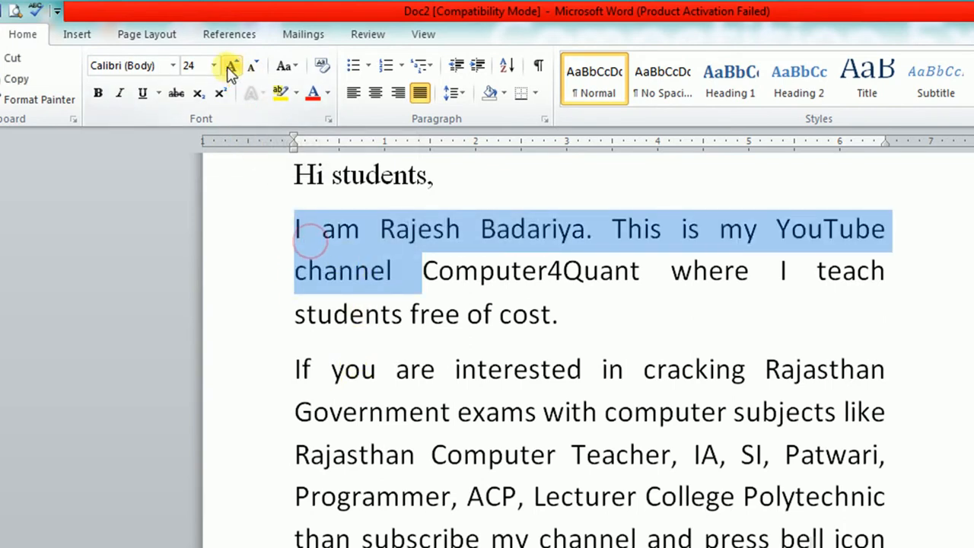
{"action": "left_click", "coordinate": [232, 67]}
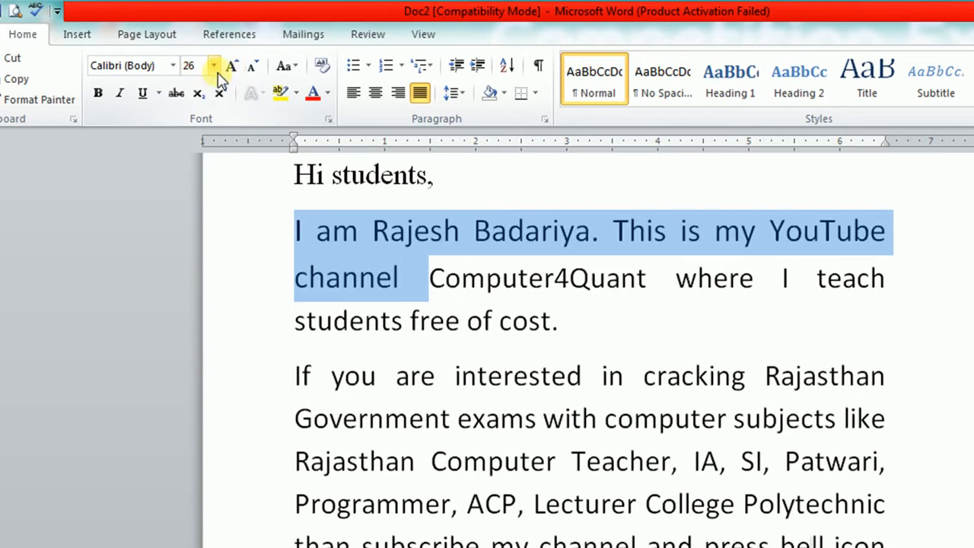
{"action": "left_click", "coordinate": [214, 65]}
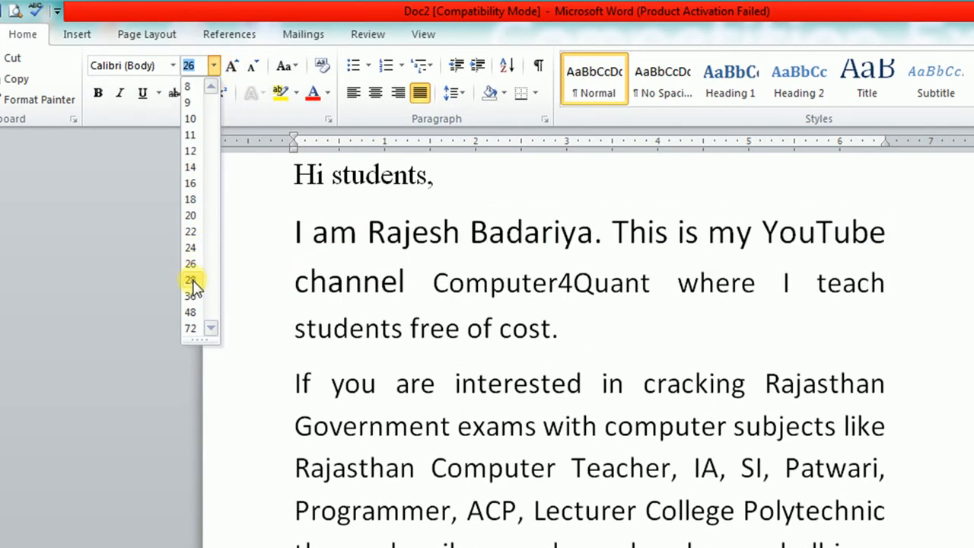
{"action": "left_click", "coordinate": [296, 193]}
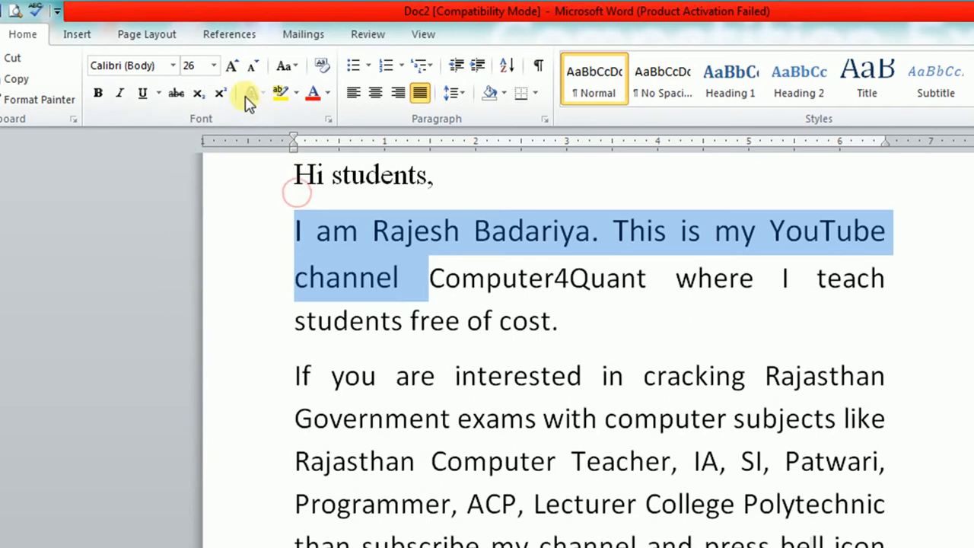
Enlarge the selected text up to "YouTube channel" through the preset sizes to 48 with Grow Font
{"action": "left_click", "coordinate": [234, 67]}
{"action": "left_click", "coordinate": [233, 67]}
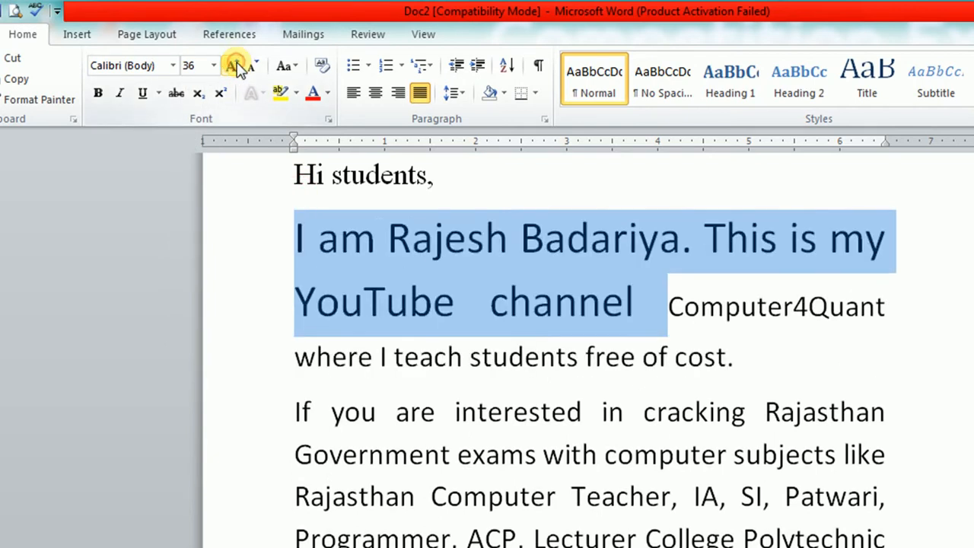
{"action": "left_click", "coordinate": [233, 67]}
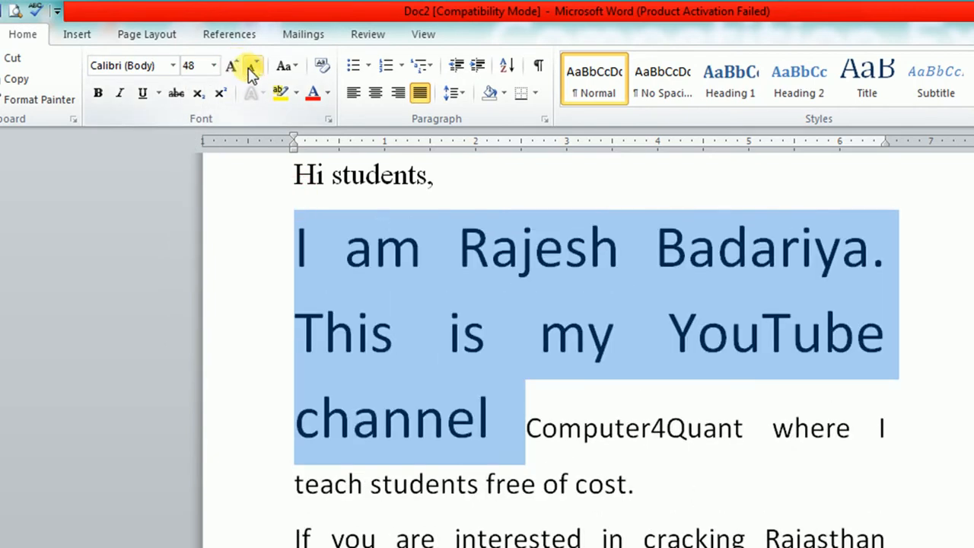
Enlarge the selected text up to "YouTube channel" to 72 with Grow Font and reduce it to 28 with Shrink Font
{"action": "left_click", "coordinate": [234, 67]}
{"action": "left_click", "coordinate": [233, 67]}
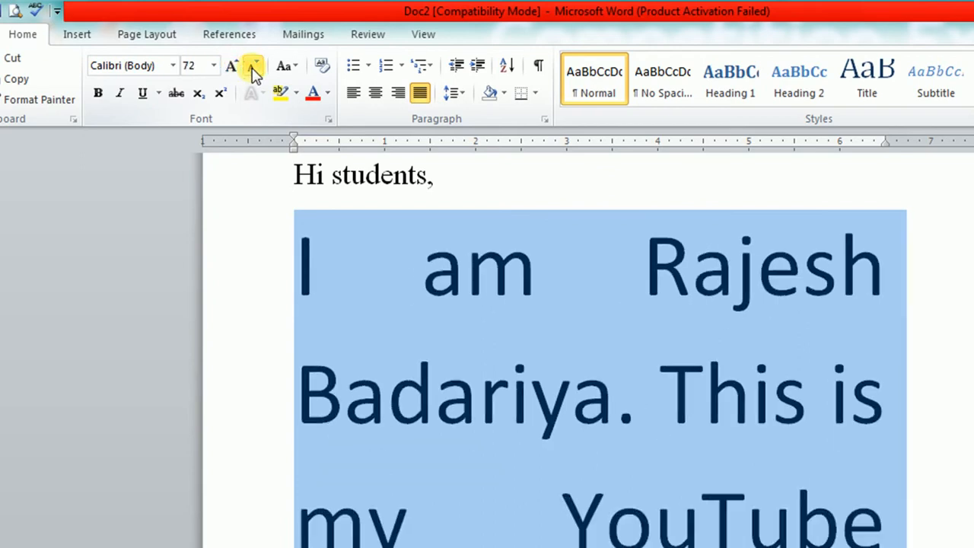
{"action": "left_click", "coordinate": [254, 67]}
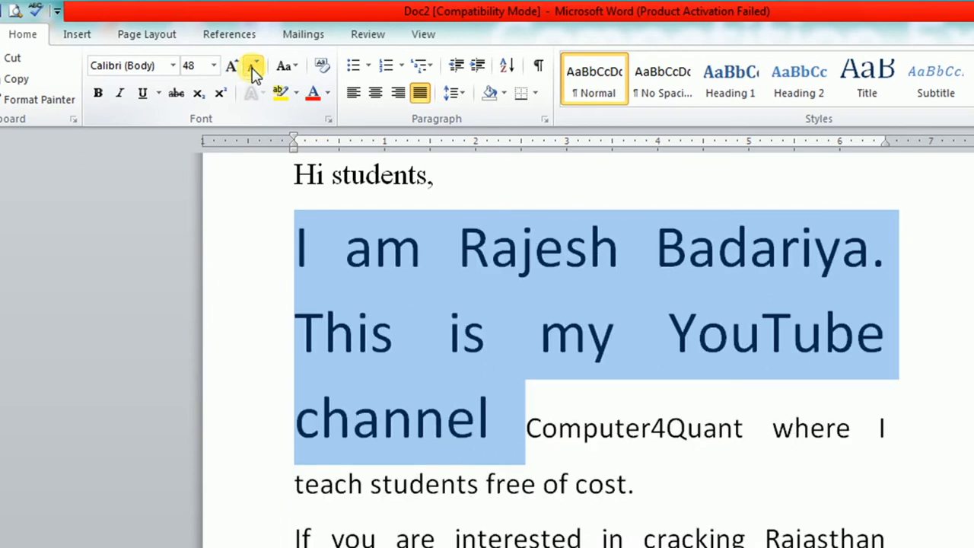
{"action": "left_click", "coordinate": [254, 67]}
{"action": "left_click", "coordinate": [254, 67]}
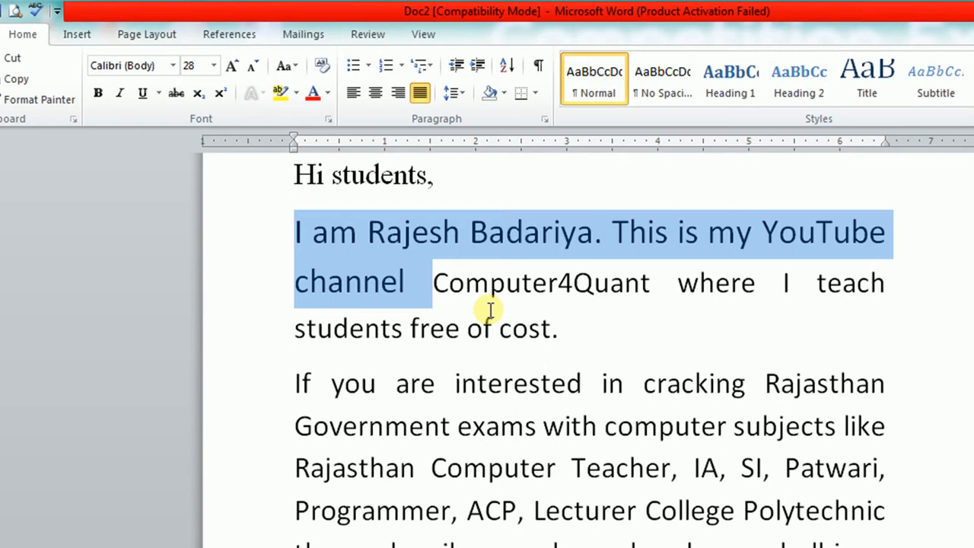
Grow the selected text up to "YouTube channel" to 36, shrink it through the preset sizes to 26, and deselect it
{"action": "key", "text": "ctrl+shift+greater"}
{"action": "key", "text": "ctrl+shift+greater"}
{"action": "key", "text": "ctrl+shift+greater"}
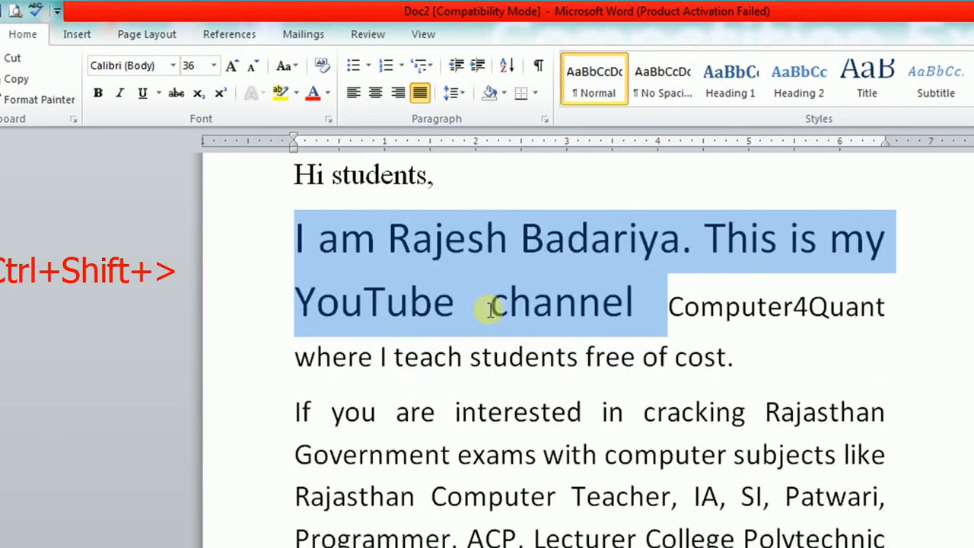
{"action": "key", "text": "ctrl+shift+less"}
{"action": "key", "text": "ctrl+shift+less"}
{"action": "key", "text": "ctrl+shift+less"}
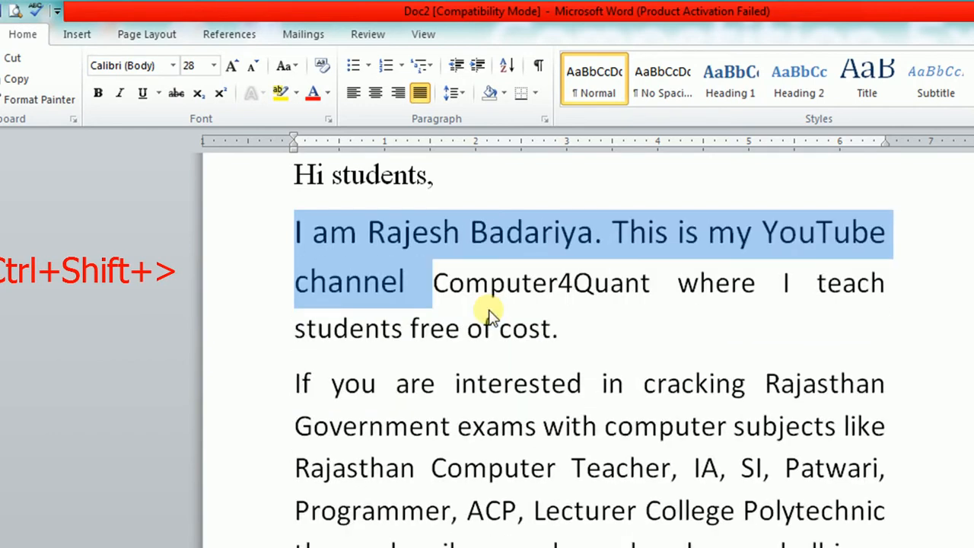
{"action": "key", "text": "ctrl+shift+less"}
{"action": "key", "text": "ctrl+shift+less"}
{"action": "key", "text": "ctrl+shift+less"}
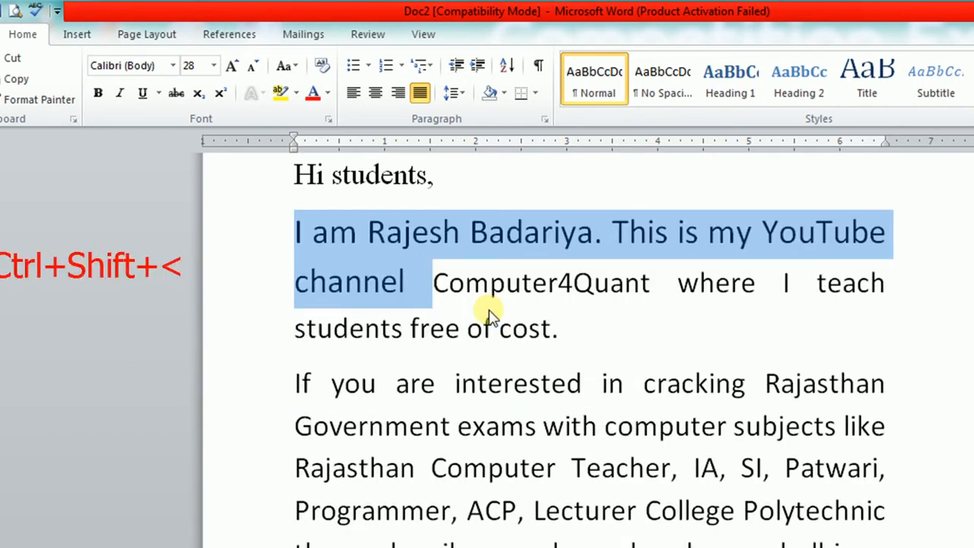
{"action": "key", "text": "ctrl+shift+greater"}
{"action": "key", "text": "ctrl+shift+greater"}
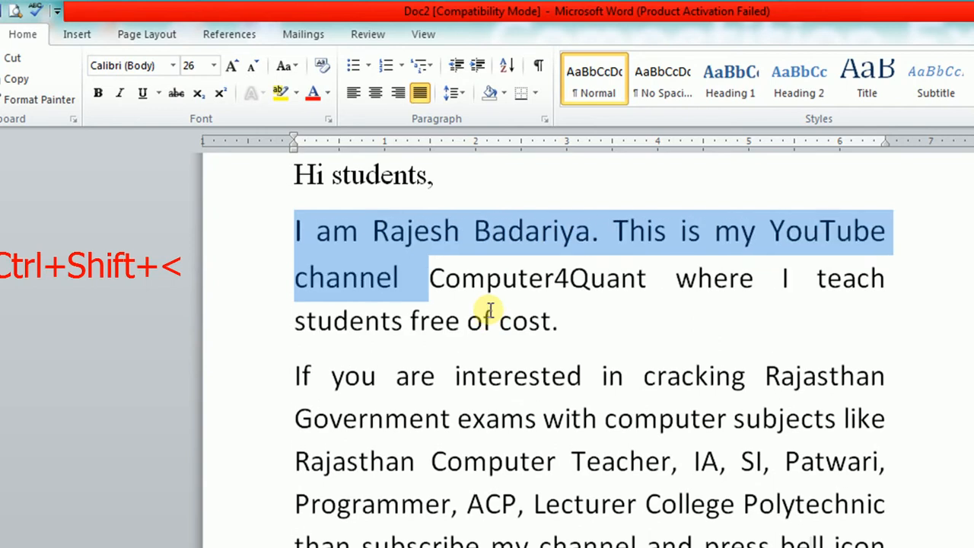
{"action": "left_click", "coordinate": [425, 267]}
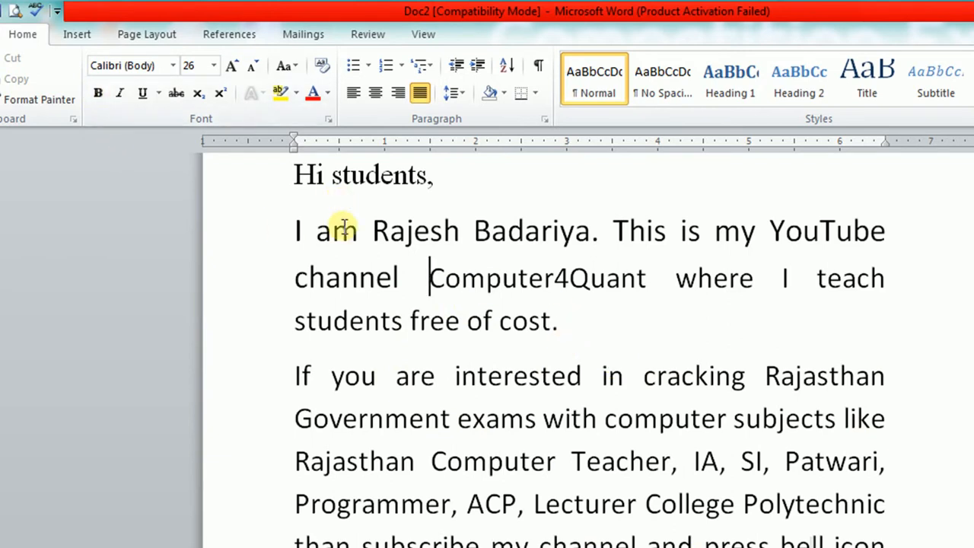
Apply bold, italic and underline to the first body paragraph's text from "I am" up to "free of cost"
{"action": "left_click_drag", "start_coordinate": [294, 230], "coordinate": [553, 320]}
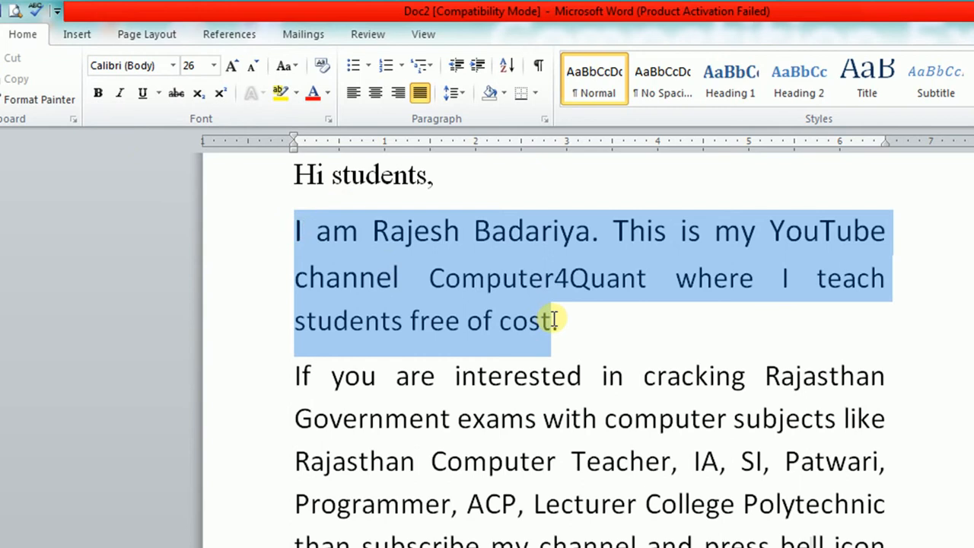
{"action": "left_click", "coordinate": [98, 93]}
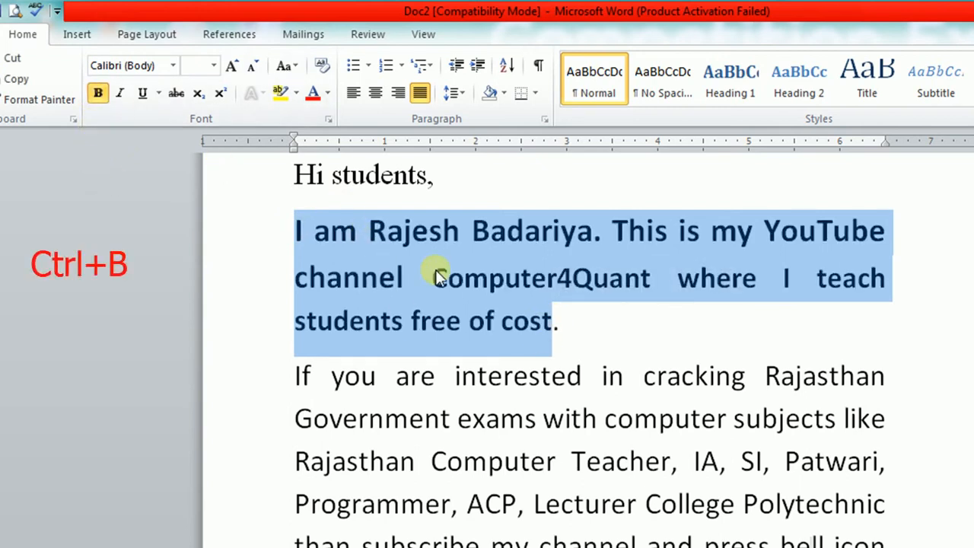
{"action": "left_click", "coordinate": [122, 93]}
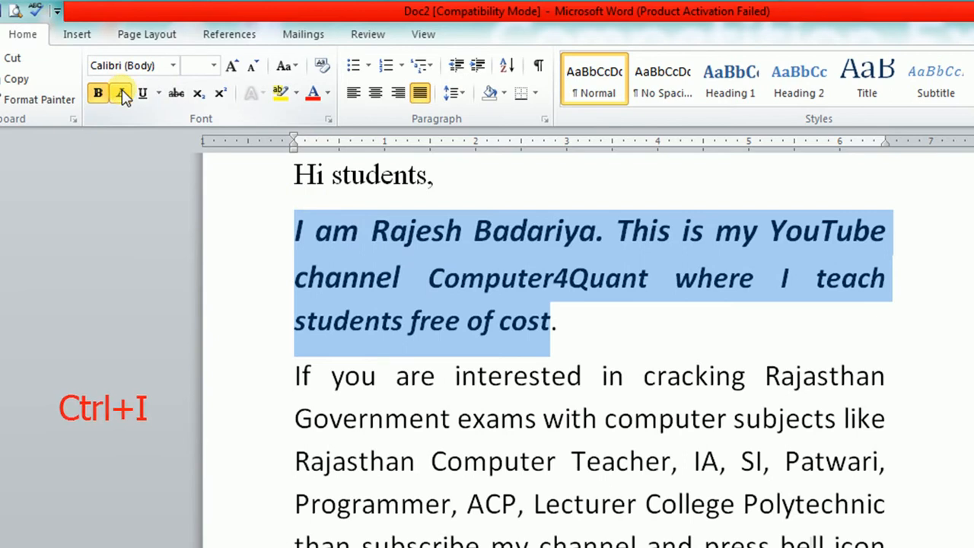
{"action": "left_click", "coordinate": [142, 93]}
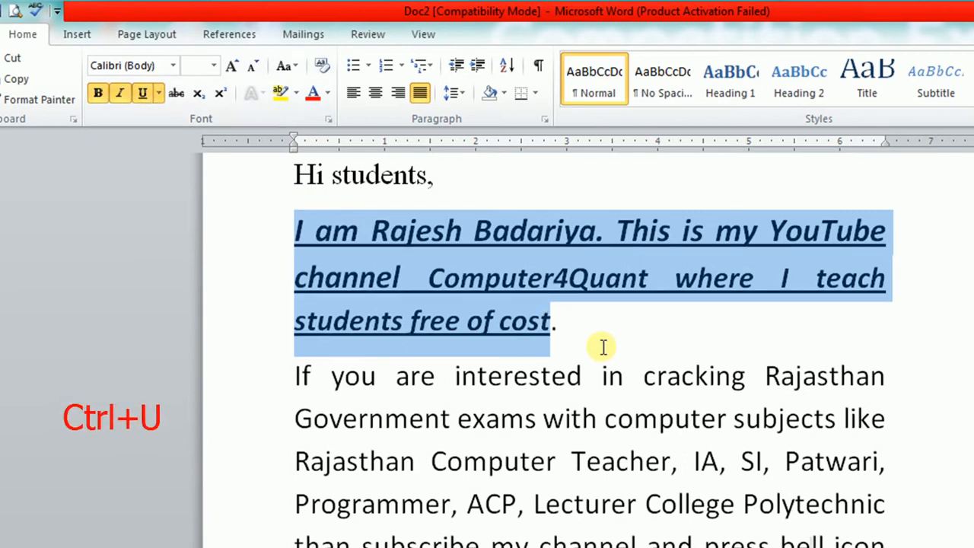
Remove the underline, italic and bold formatting from the selected first body paragraph
{"action": "key", "text": "ctrl+u"}
{"action": "key", "text": "ctrl+i"}
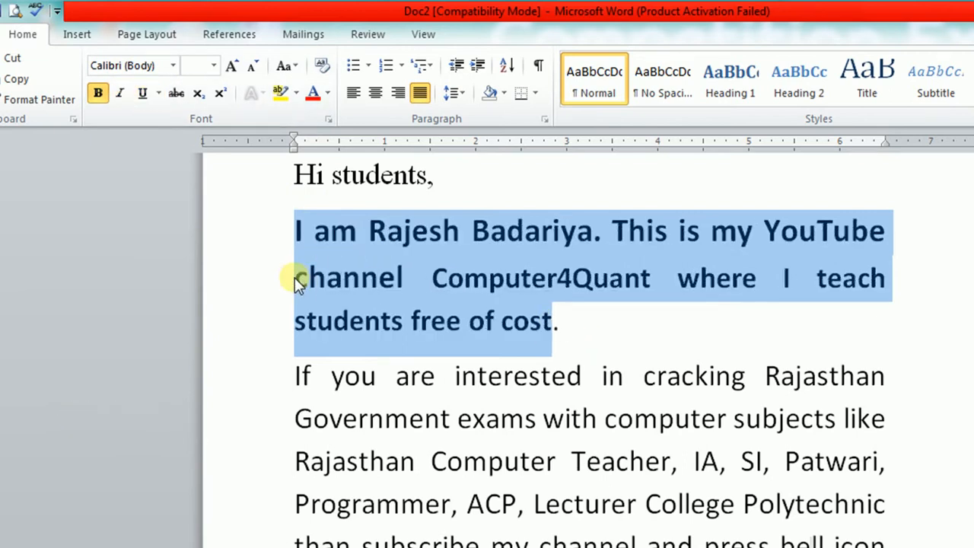
{"action": "key", "text": "ctrl+b"}
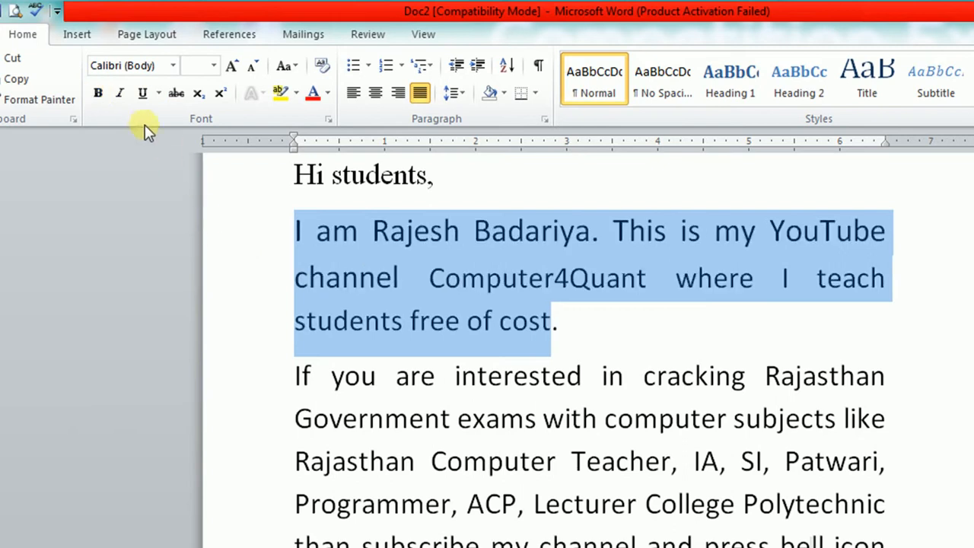
Apply strikethrough to the selected first body paragraph, remove it again, and deselect the text
{"action": "left_click", "coordinate": [176, 95]}
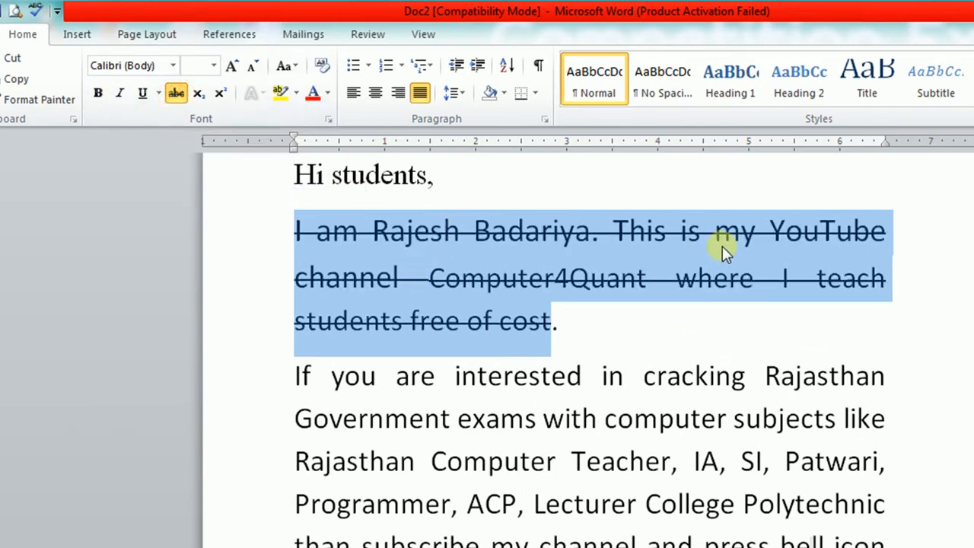
{"action": "left_click", "coordinate": [176, 93]}
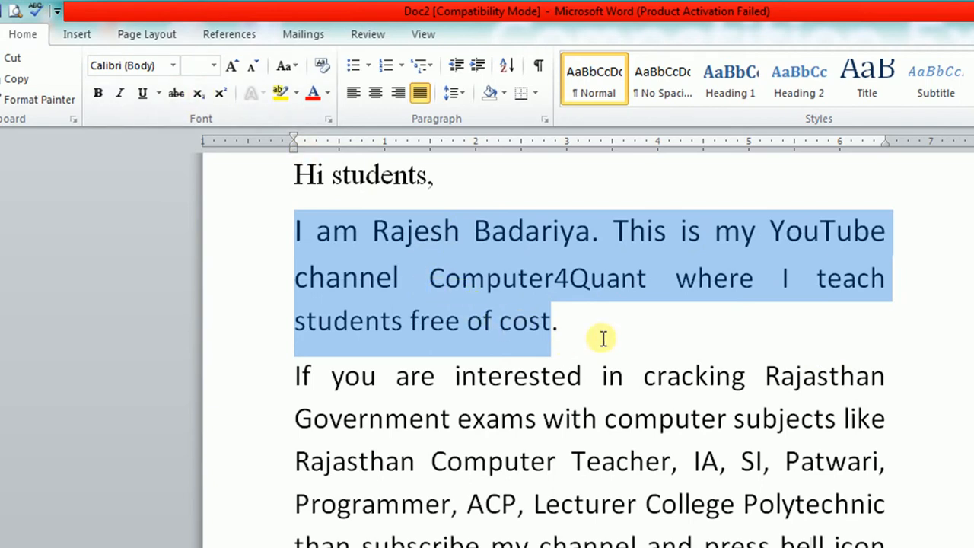
{"action": "left_click", "coordinate": [579, 318]}
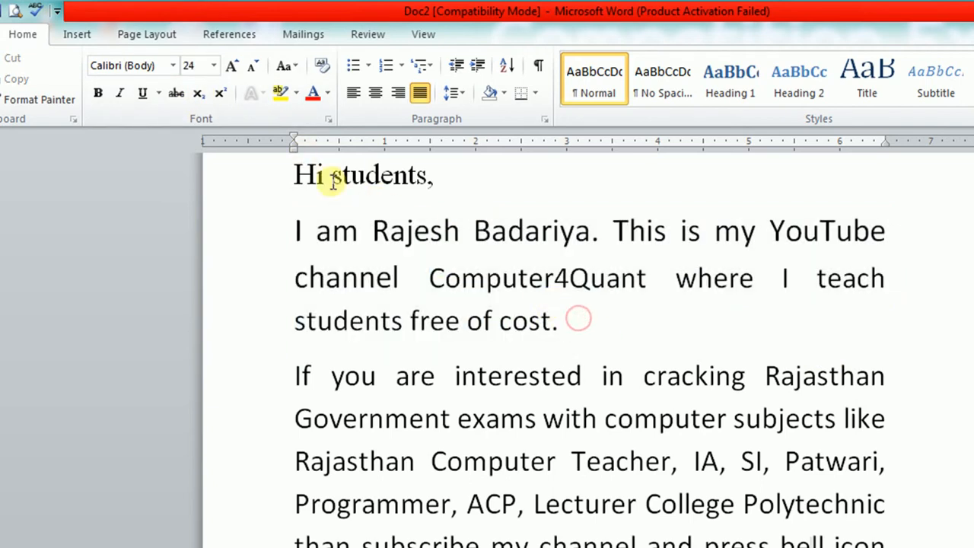
Delete the space between "I" and "am" at the start of the first body paragraph
{"action": "left_click", "coordinate": [317, 236]}
{"action": "key", "text": "BackSpace"}
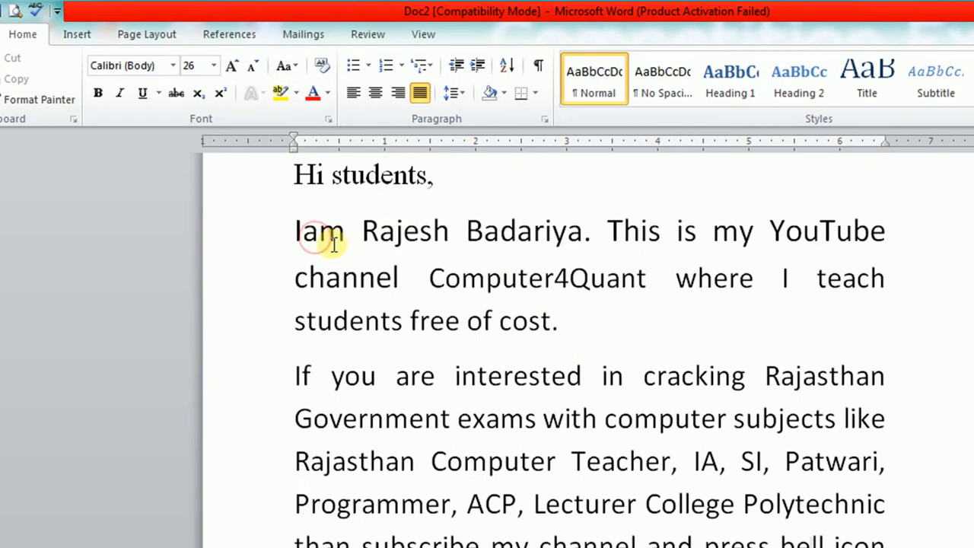
Make the letters "am" after the opening "I" subscript, remove the subscript, and try superscript on them
{"action": "key", "text": "shift+Right"}
{"action": "key", "text": "shift+Right"}
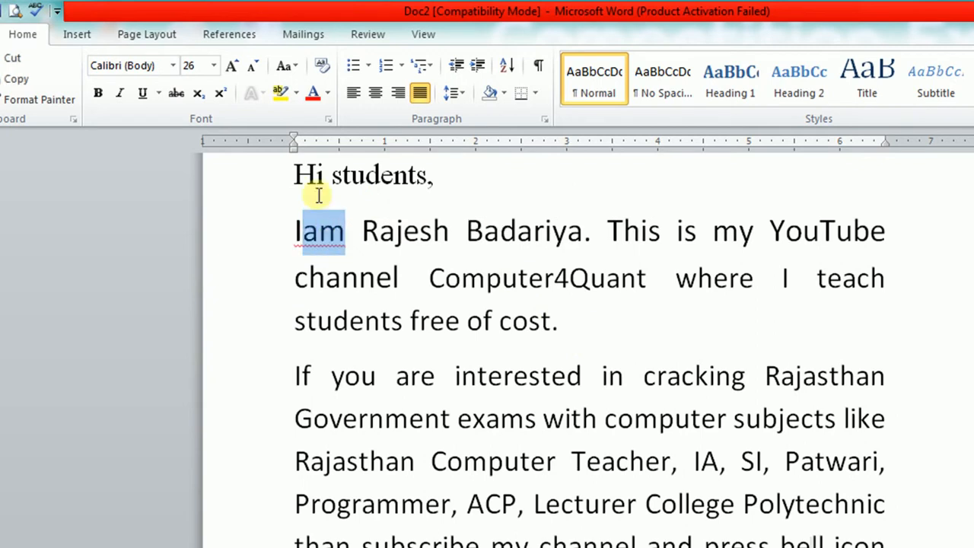
{"action": "left_click", "coordinate": [198, 94]}
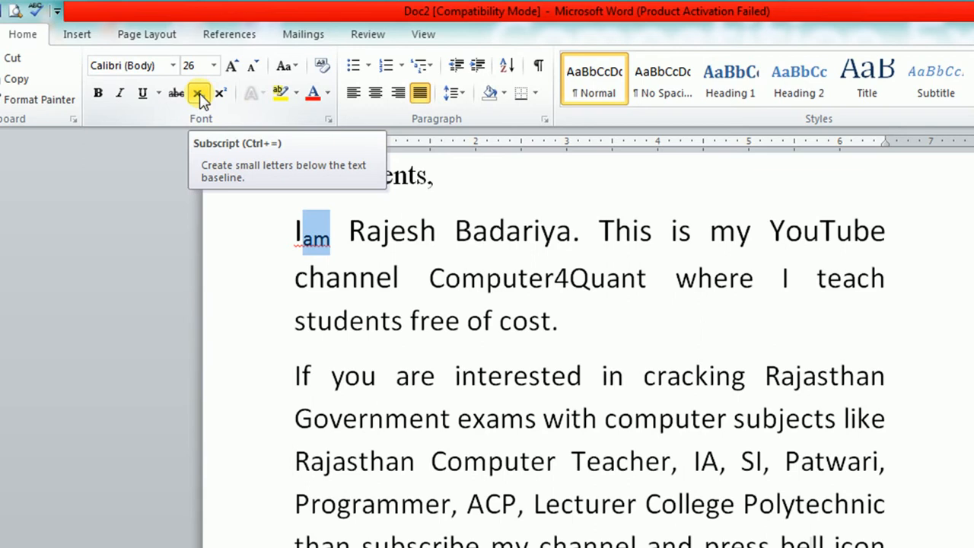
{"action": "key", "text": "ctrl+equal"}
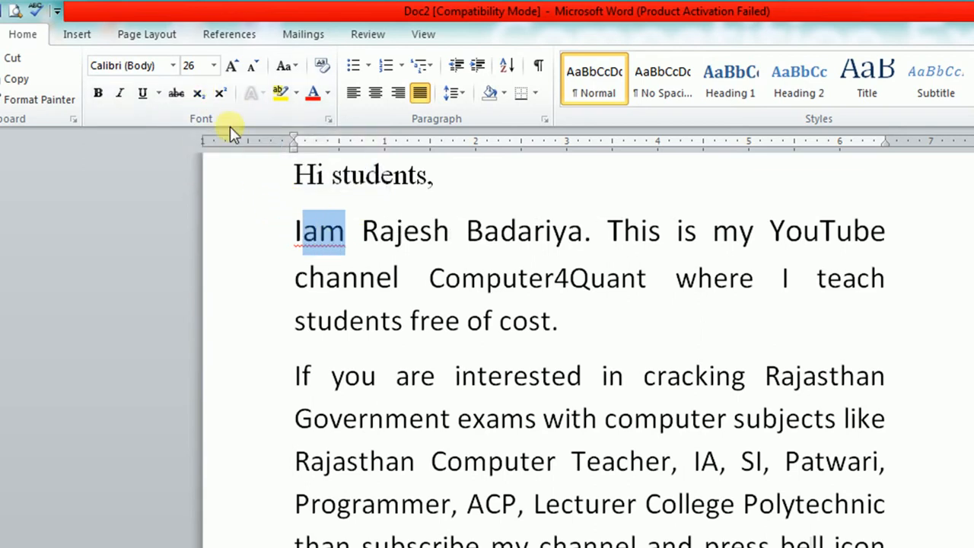
{"action": "key", "text": "ctrl+shift+plus"}
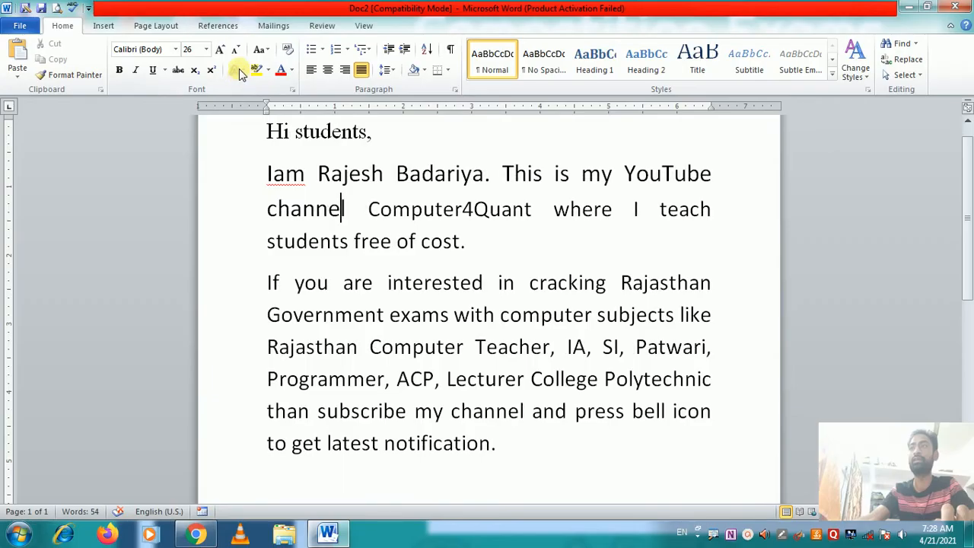
{"action": "double_click", "coordinate": [297, 278]}
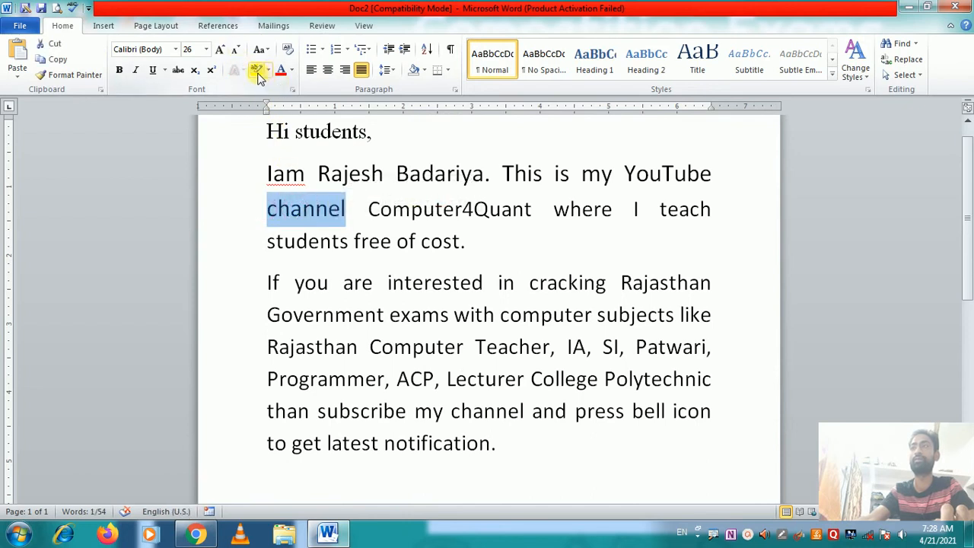
{"action": "left_click", "coordinate": [370, 243]}
{"action": "left_click", "coordinate": [397, 354]}
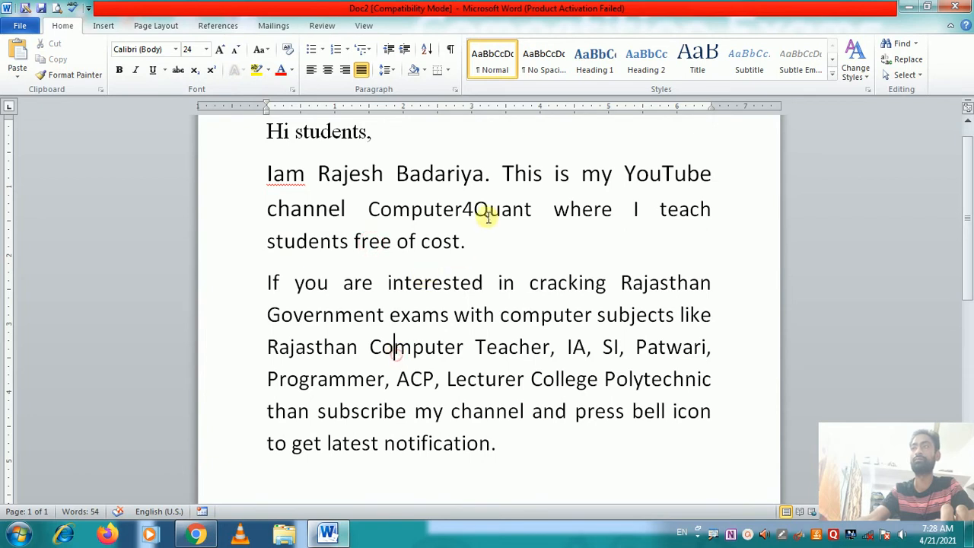
{"action": "left_click", "coordinate": [501, 240]}
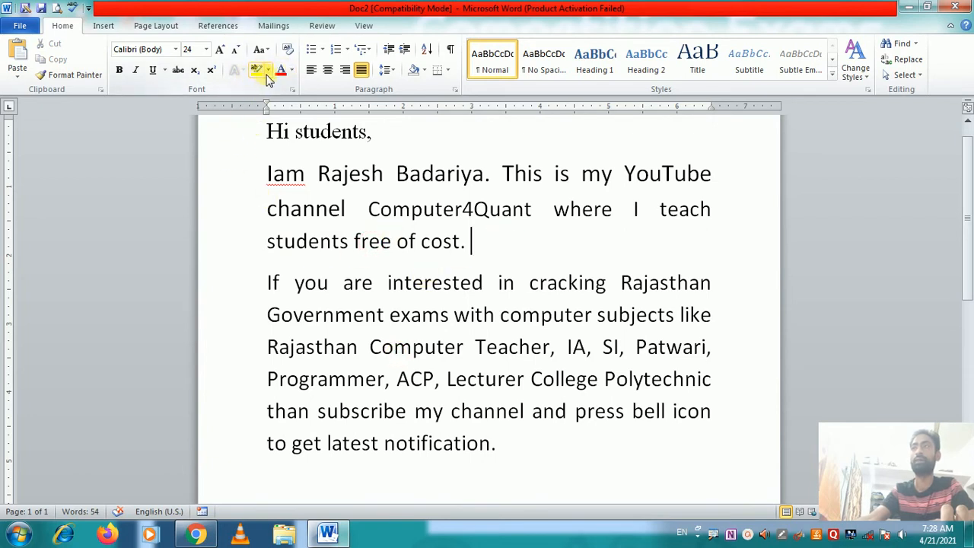
Highlight "channel Computer4Quant" in the first body paragraph in yellow and undo the highlight
{"action": "left_click_drag", "start_coordinate": [283, 211], "coordinate": [388, 220]}
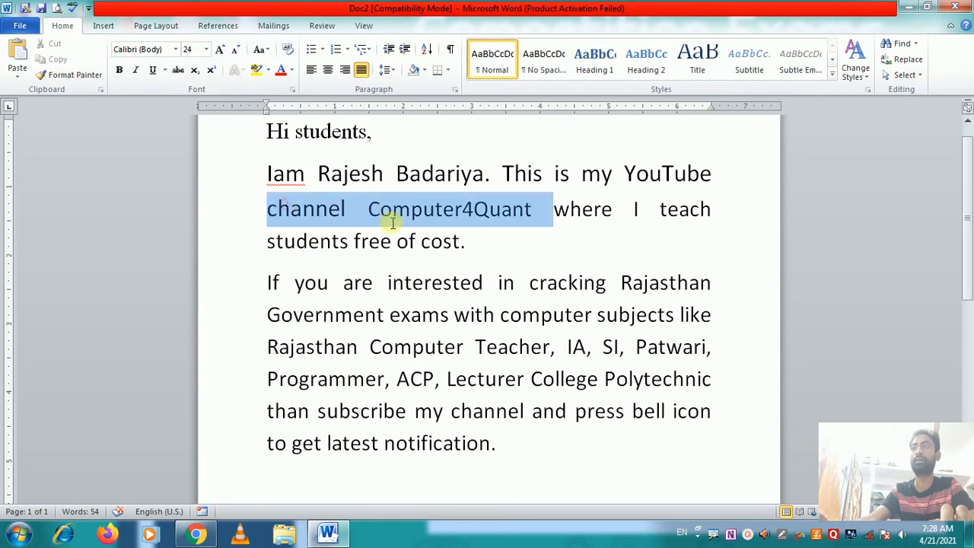
{"action": "left_click", "coordinate": [257, 69]}
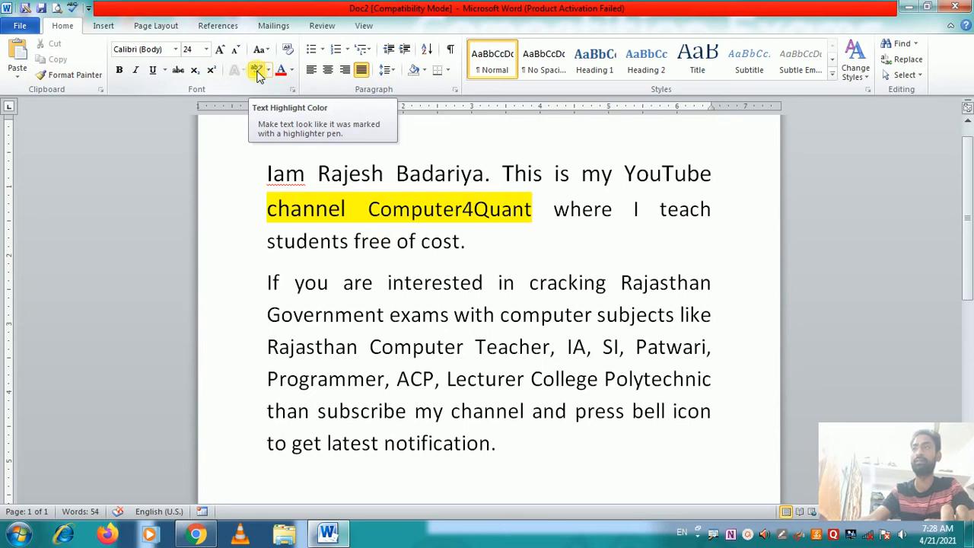
{"action": "key", "text": "ctrl+z"}
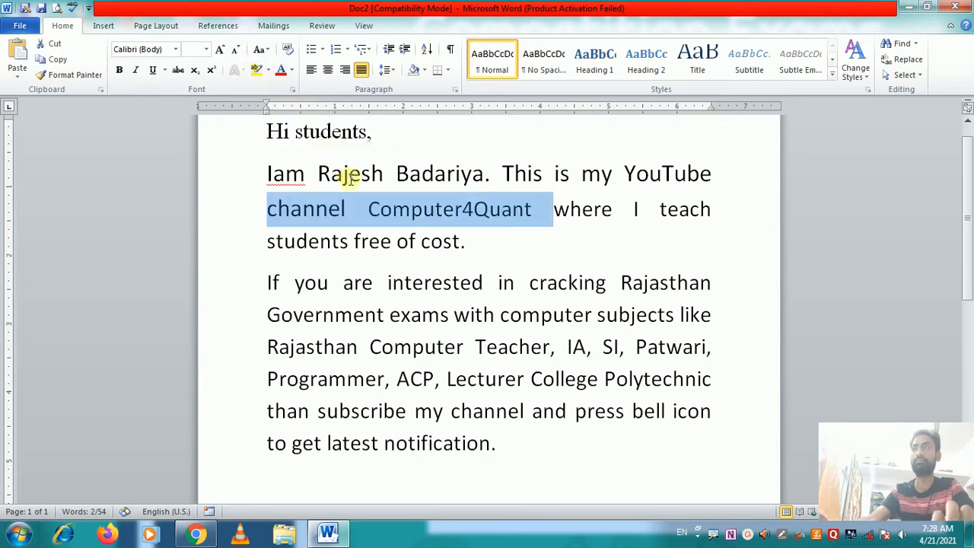
Change the font color of "channel Computer4Quant" in the first body paragraph to red and deselect it
{"action": "left_click", "coordinate": [333, 174]}
{"action": "left_click_drag", "start_coordinate": [283, 211], "coordinate": [431, 214]}
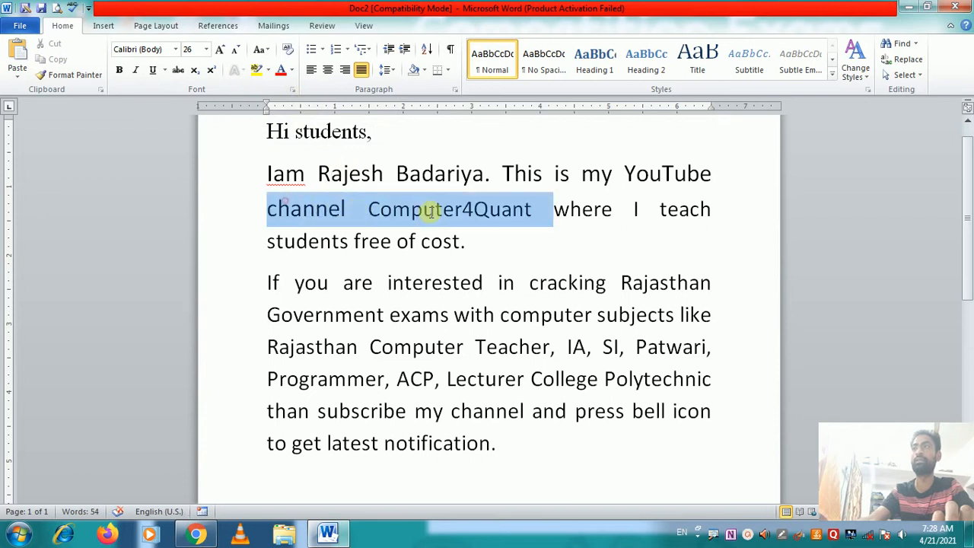
{"action": "left_click", "coordinate": [280, 70]}
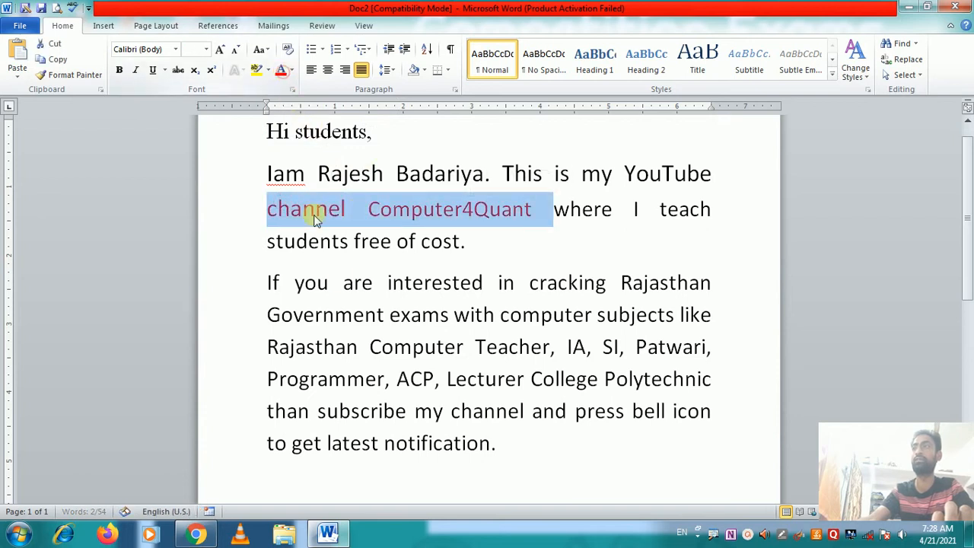
{"action": "left_click", "coordinate": [373, 283]}
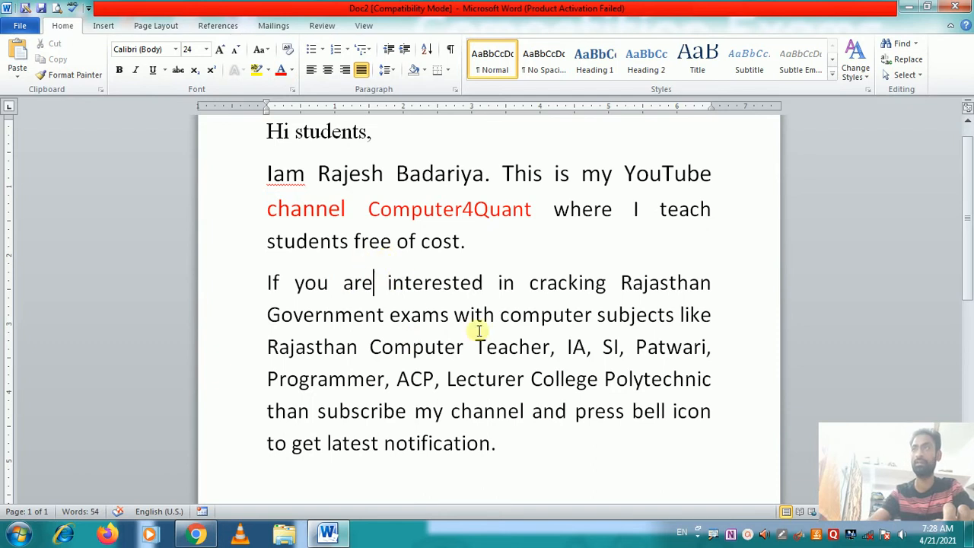
Examine the available Change Case options without applying any of them
{"action": "left_click", "coordinate": [234, 73]}
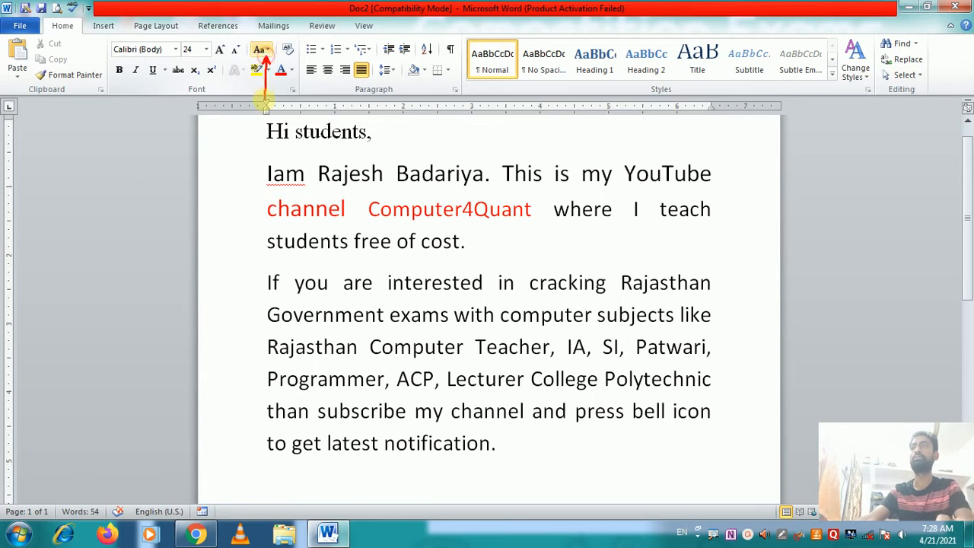
{"action": "left_click", "coordinate": [268, 51]}
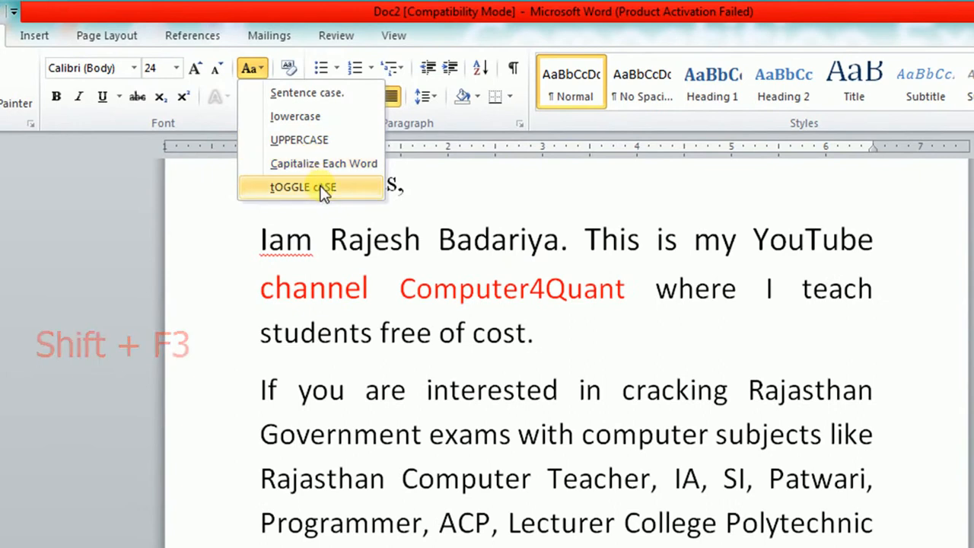
{"action": "left_click", "coordinate": [390, 373]}
{"action": "left_click_drag", "start_coordinate": [256, 388], "coordinate": [461, 397]}
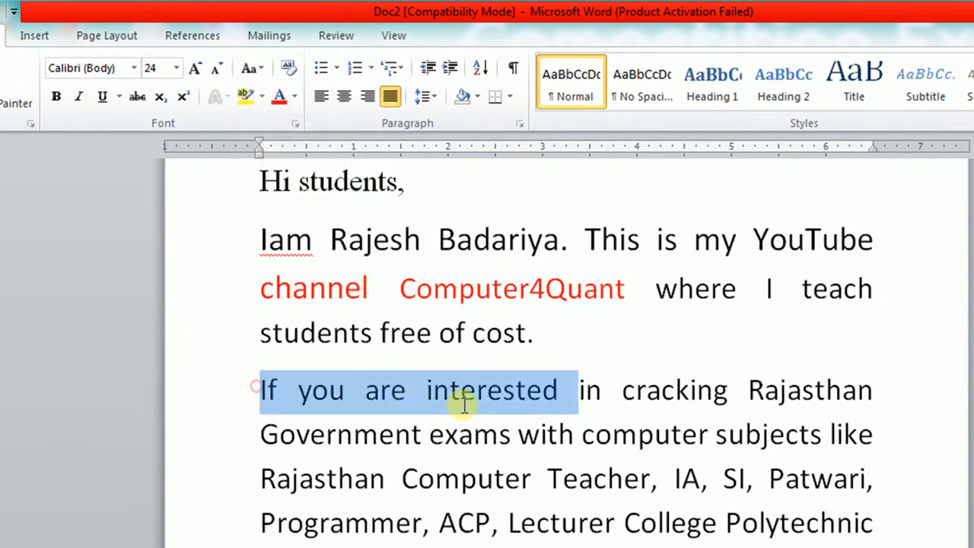
{"action": "left_click", "coordinate": [268, 76]}
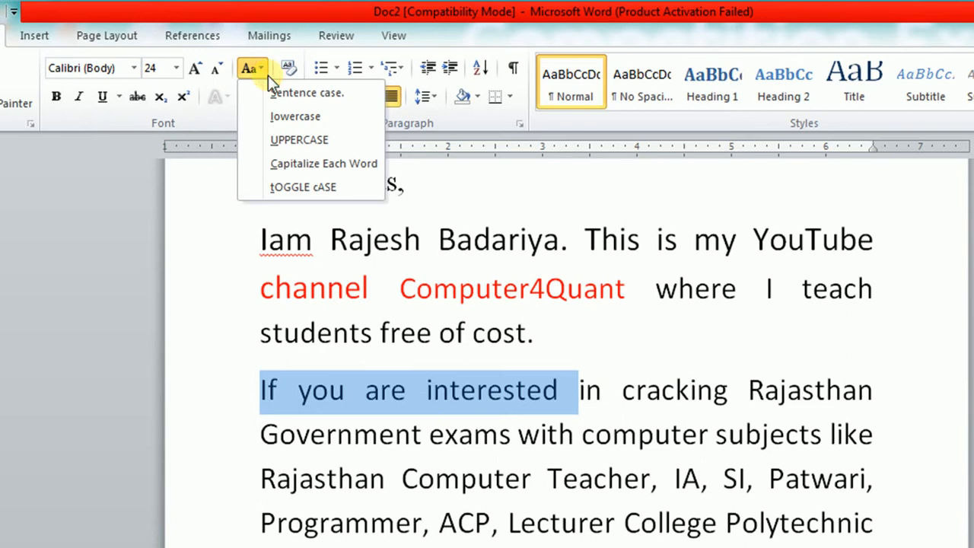
{"action": "left_click", "coordinate": [531, 431]}
Add a new line below the first body paragraph containing the lowercase sample text "adfsdfsfsdfsdfsd"
{"action": "left_click", "coordinate": [617, 341]}
{"action": "key", "text": "Return"}
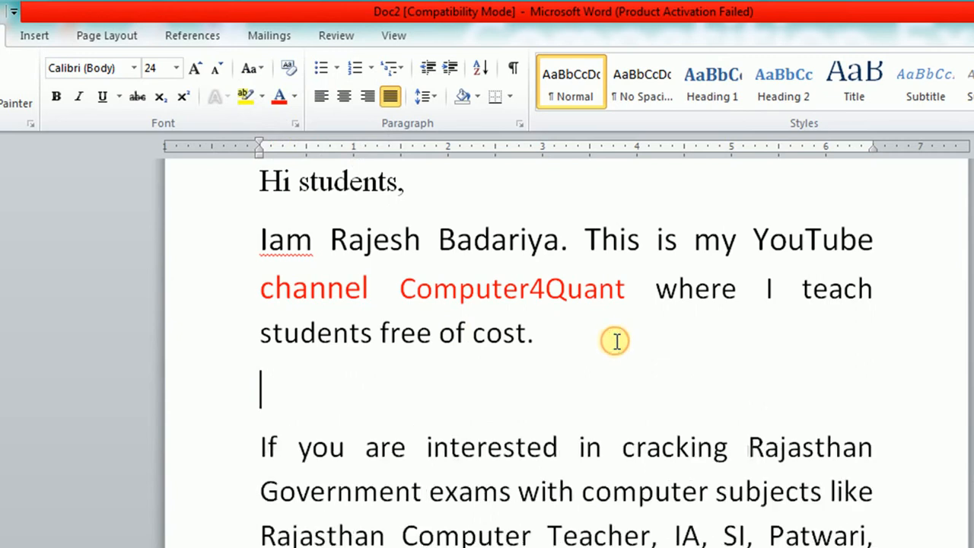
{"action": "type", "text": "sdfsdfsfsdfsdfsd"}
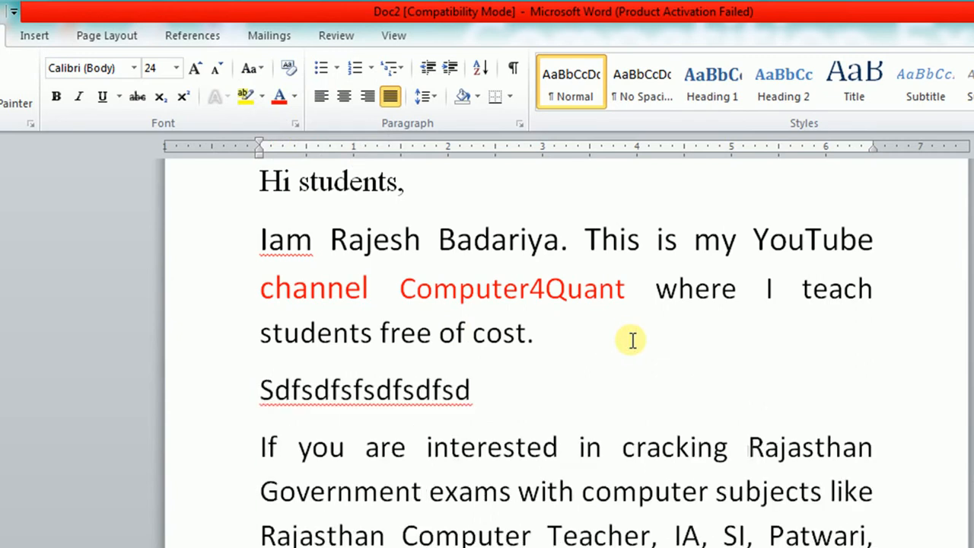
{"action": "key", "text": "ctrl+z"}
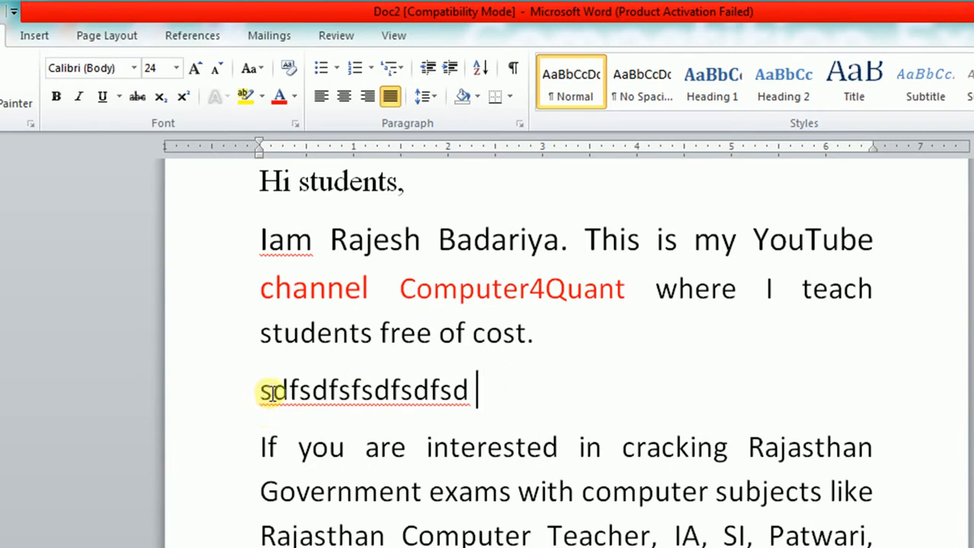
{"action": "key", "text": "BackSpace"}
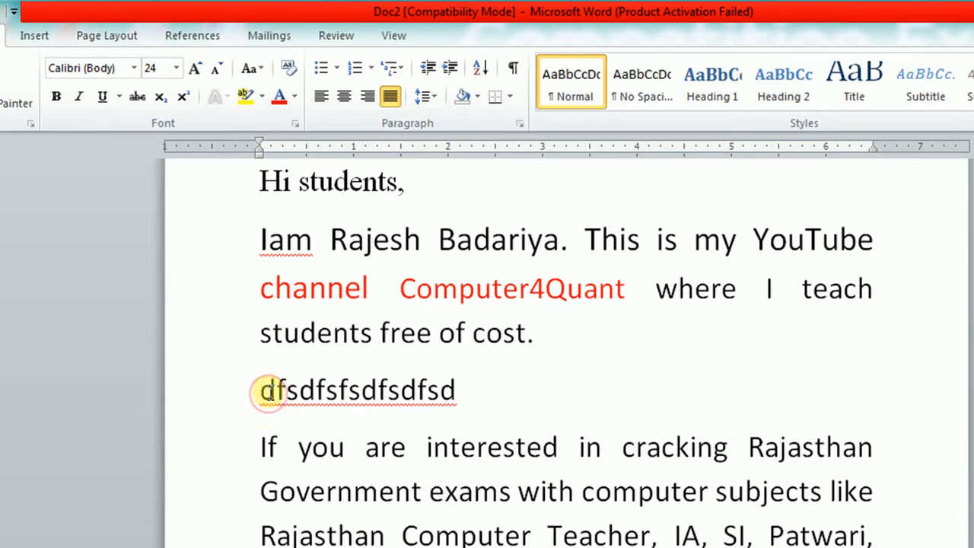
{"action": "type", "text": "a"}
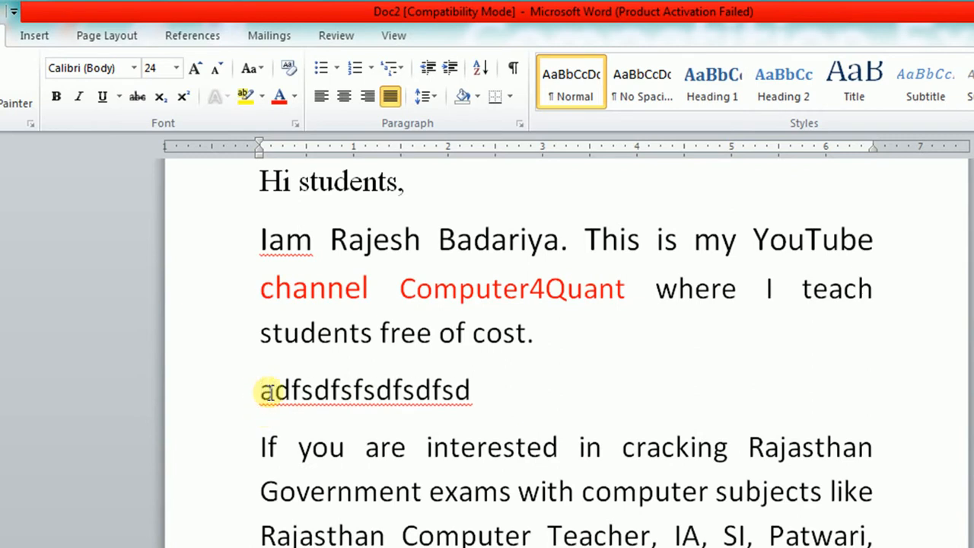
Split the sample text into three words, "adfs dfsfsdfs dfsd", keeping the first letter lowercase
{"action": "left_click", "coordinate": [509, 402]}
{"action": "left_click_drag", "start_coordinate": [259, 390], "coordinate": [495, 387]}
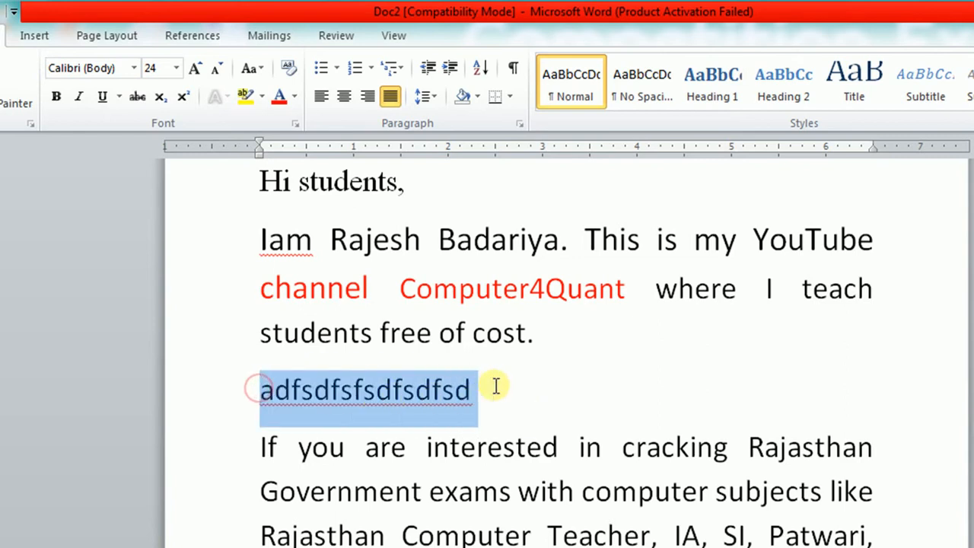
{"action": "left_click", "coordinate": [355, 389]}
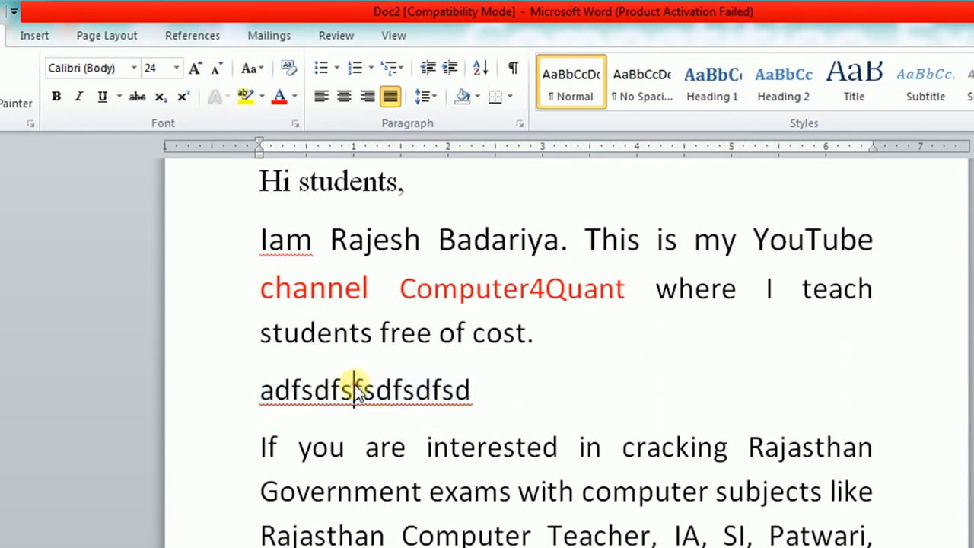
{"action": "left_click", "coordinate": [312, 392]}
{"action": "left_click", "coordinate": [418, 392]}
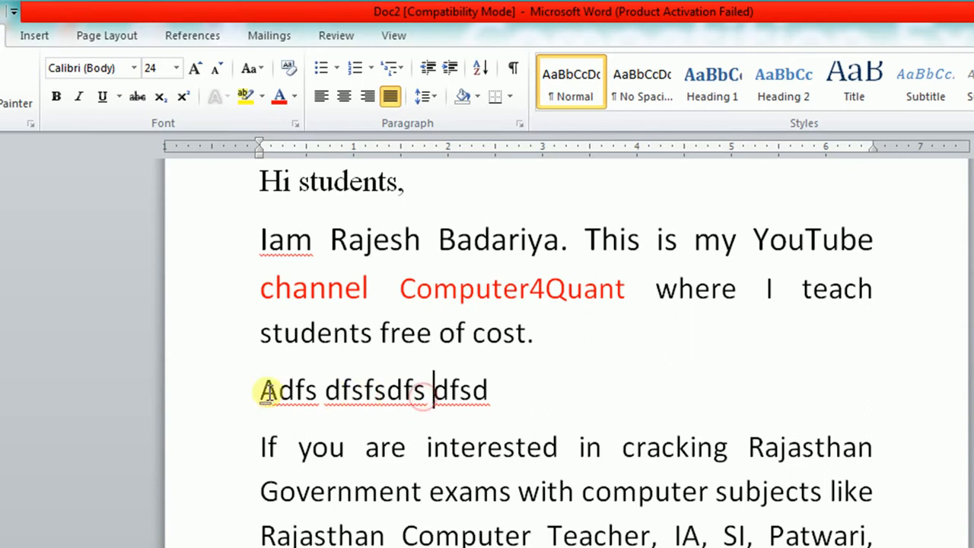
{"action": "mouse_move", "coordinate": [281, 392]}
{"action": "key", "text": "ctrl+z"}
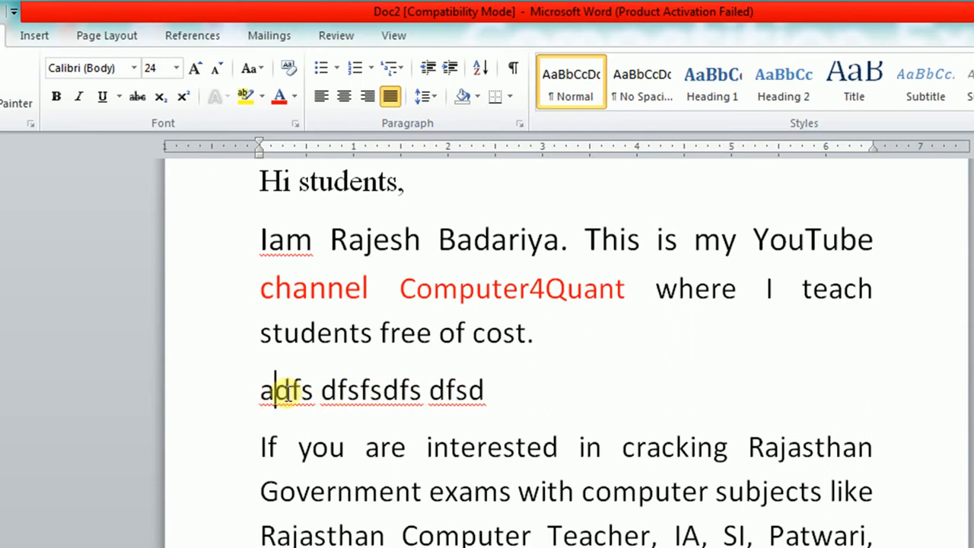
Change the case of the whole sample line to Sentence case
{"action": "left_click_drag", "start_coordinate": [506, 391], "coordinate": [263, 381]}
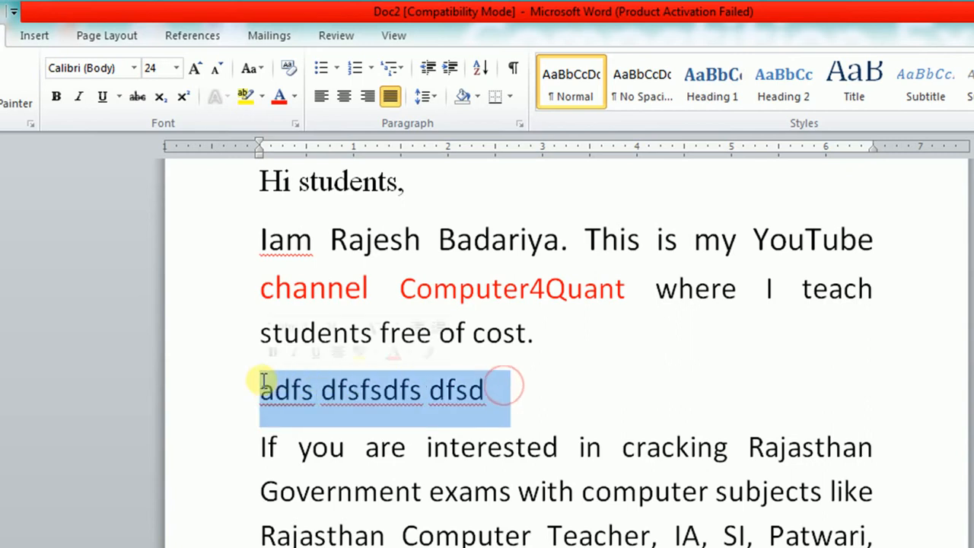
{"action": "left_click", "coordinate": [262, 68]}
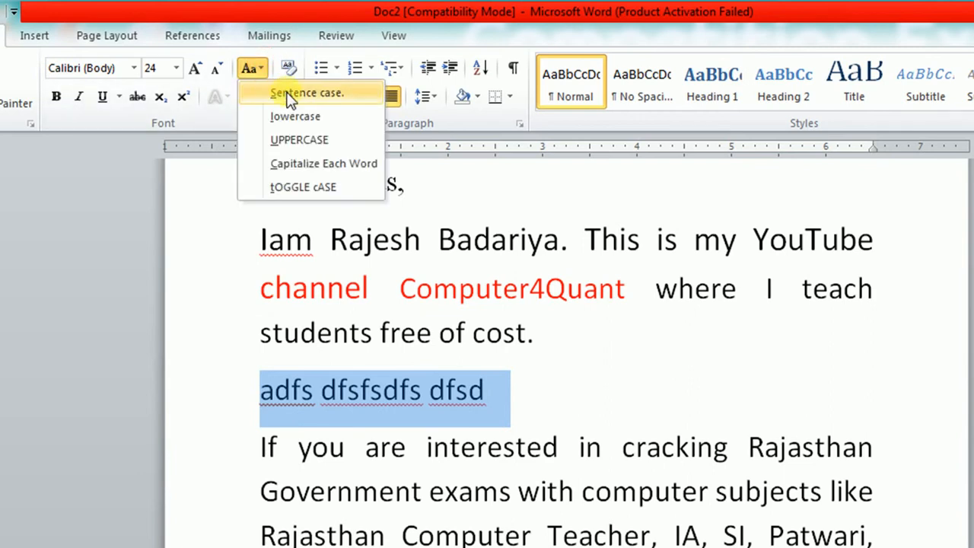
{"action": "left_click", "coordinate": [289, 92]}
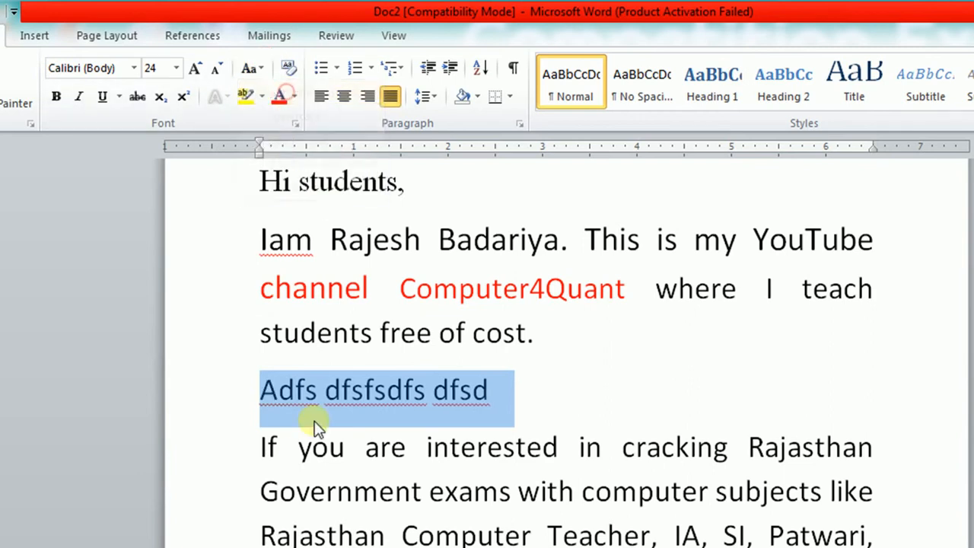
{"action": "left_click", "coordinate": [261, 397]}
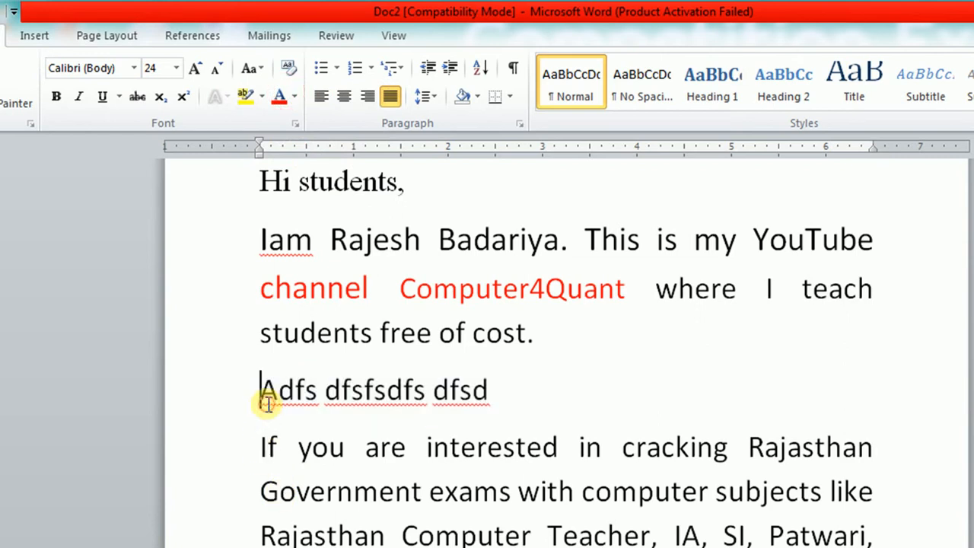
Change the whole sample line to lowercase and then to UPPERCASE
{"action": "left_click_drag", "start_coordinate": [260, 396], "coordinate": [487, 392]}
{"action": "left_click", "coordinate": [367, 394]}
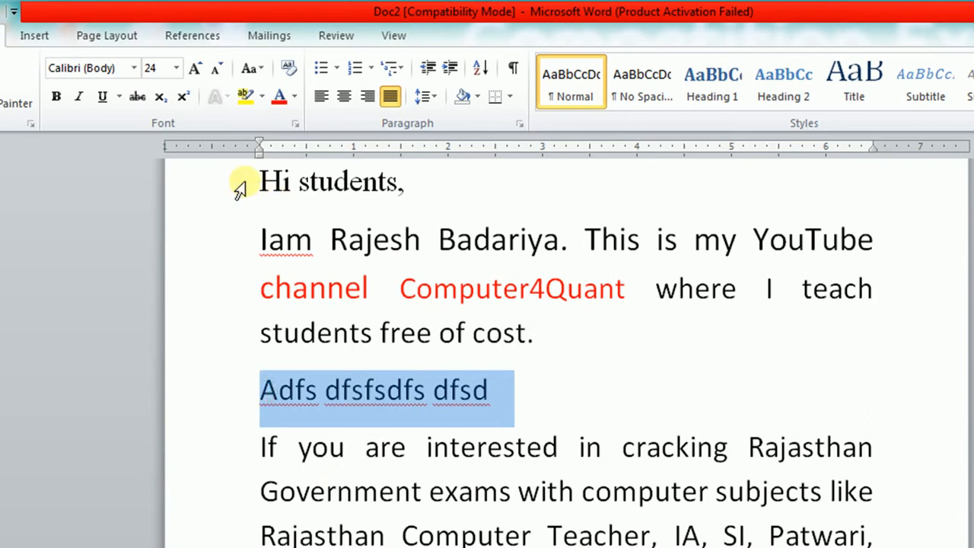
{"action": "left_click", "coordinate": [255, 67]}
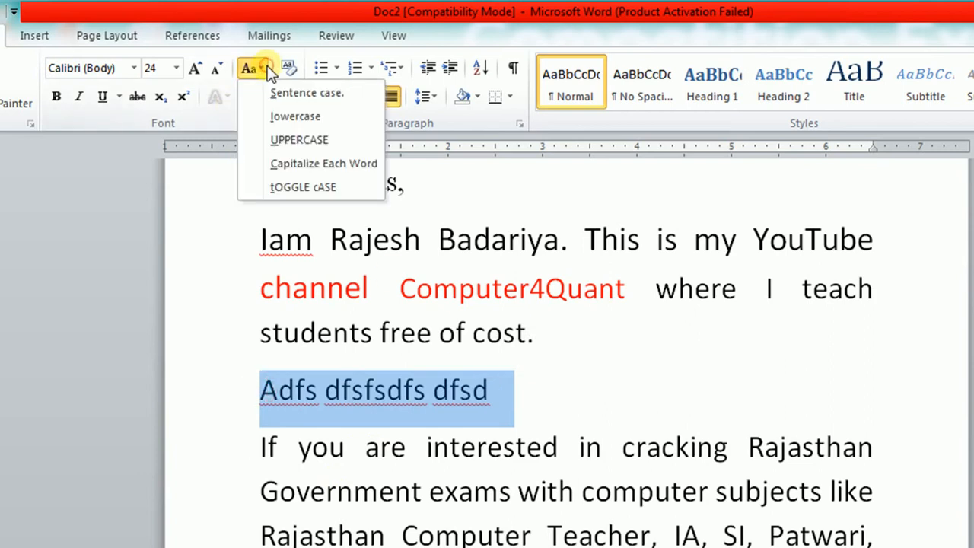
{"action": "left_click", "coordinate": [293, 117]}
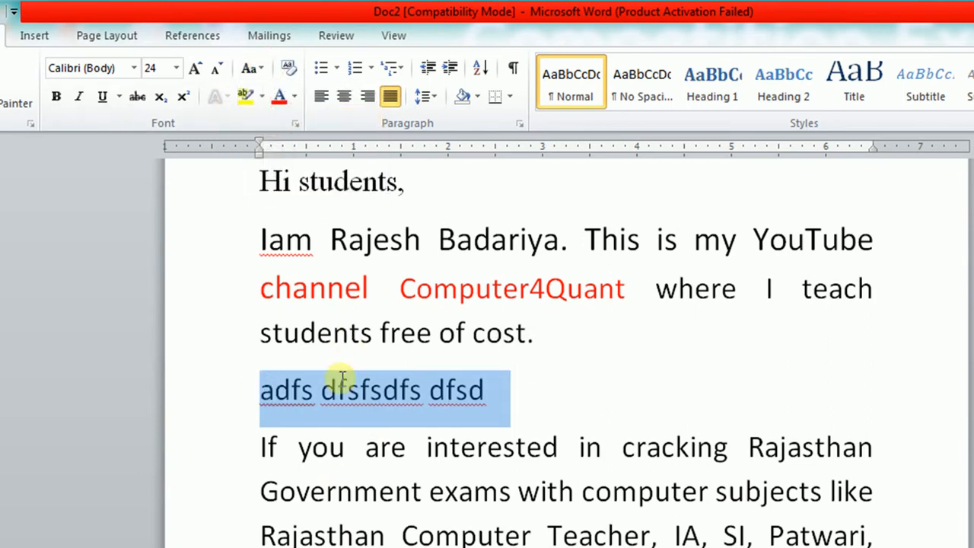
{"action": "left_click", "coordinate": [259, 69]}
{"action": "left_click", "coordinate": [285, 140]}
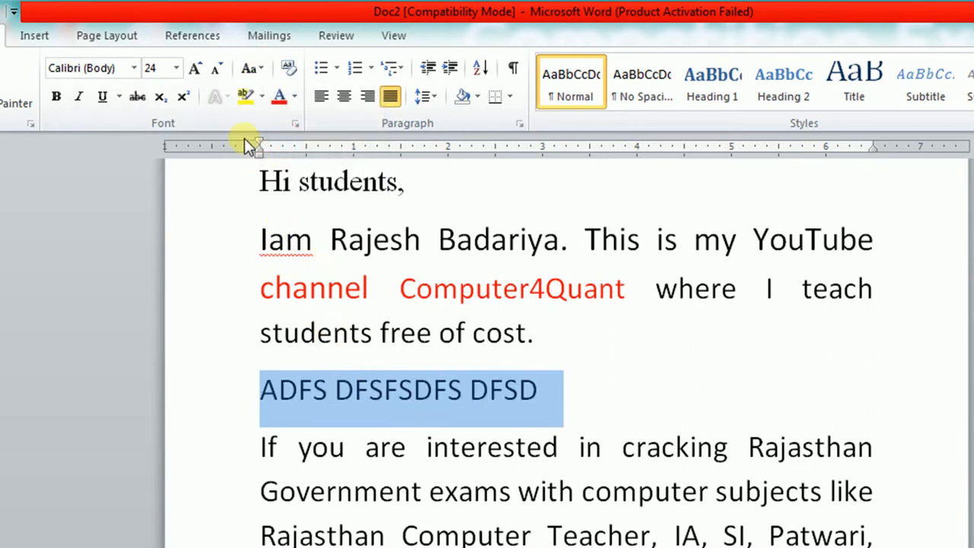
Apply Capitalize Each Word to the sample line and check the first letter of each of its words
{"action": "left_click", "coordinate": [261, 69]}
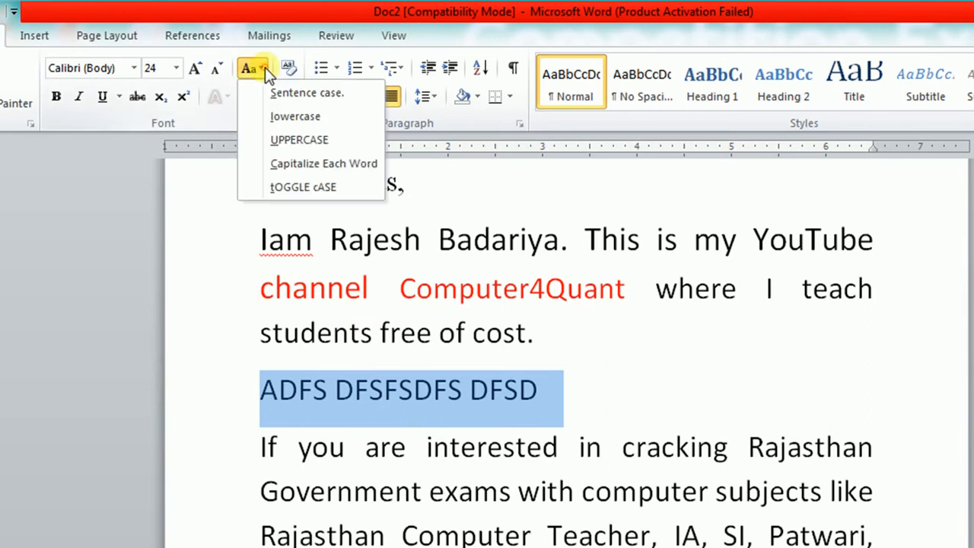
{"action": "left_click", "coordinate": [291, 169]}
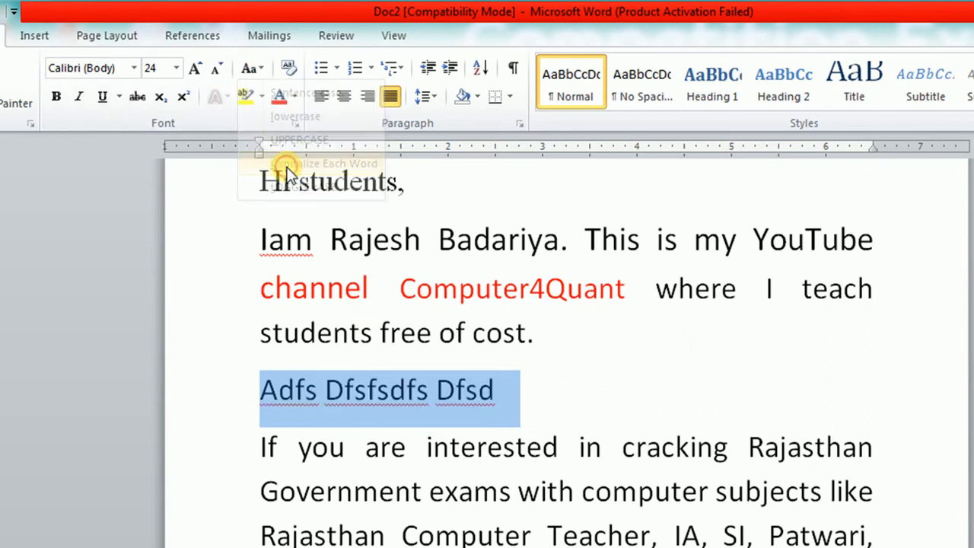
{"action": "left_click", "coordinate": [279, 411]}
{"action": "left_click_drag", "start_coordinate": [276, 412], "coordinate": [266, 391]}
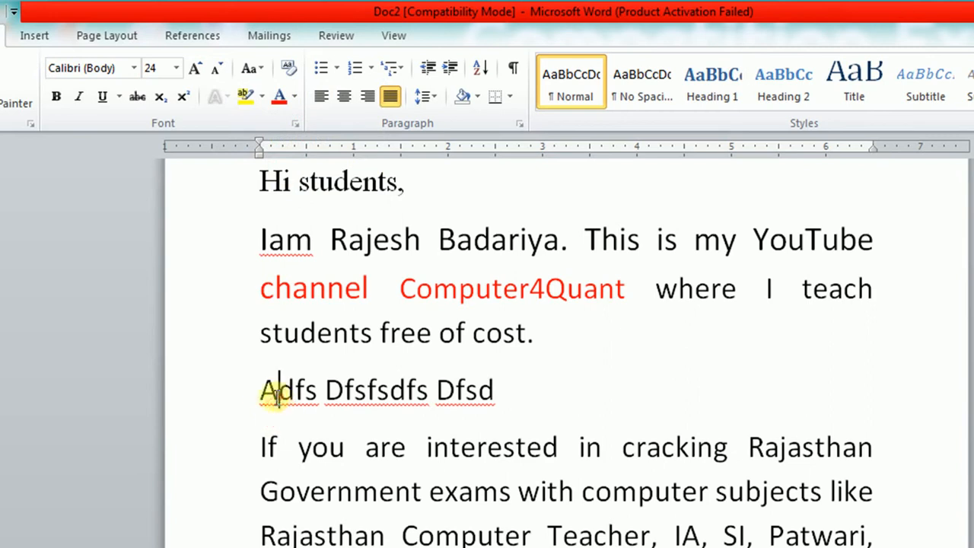
{"action": "left_click_drag", "start_coordinate": [337, 391], "coordinate": [331, 383]}
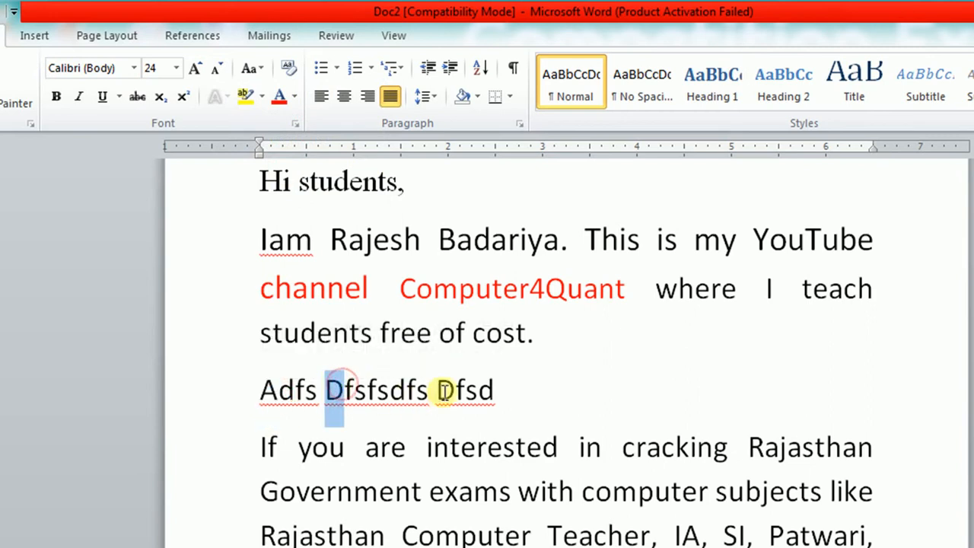
{"action": "left_click_drag", "start_coordinate": [458, 391], "coordinate": [441, 392]}
{"action": "left_click", "coordinate": [497, 393]}
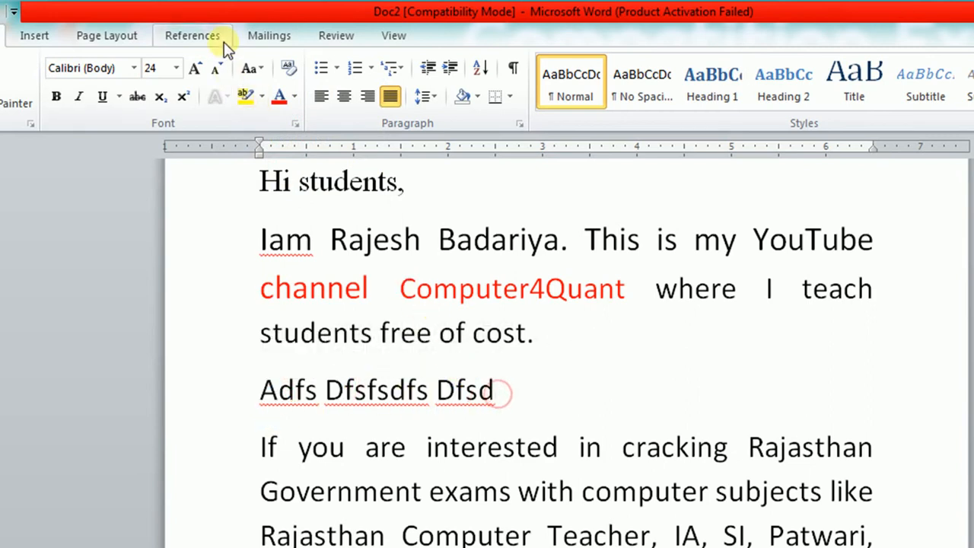
Apply tOGGLE cASE to the whole sample line, then toggle its case a second time and deselect it
{"action": "left_click", "coordinate": [257, 70]}
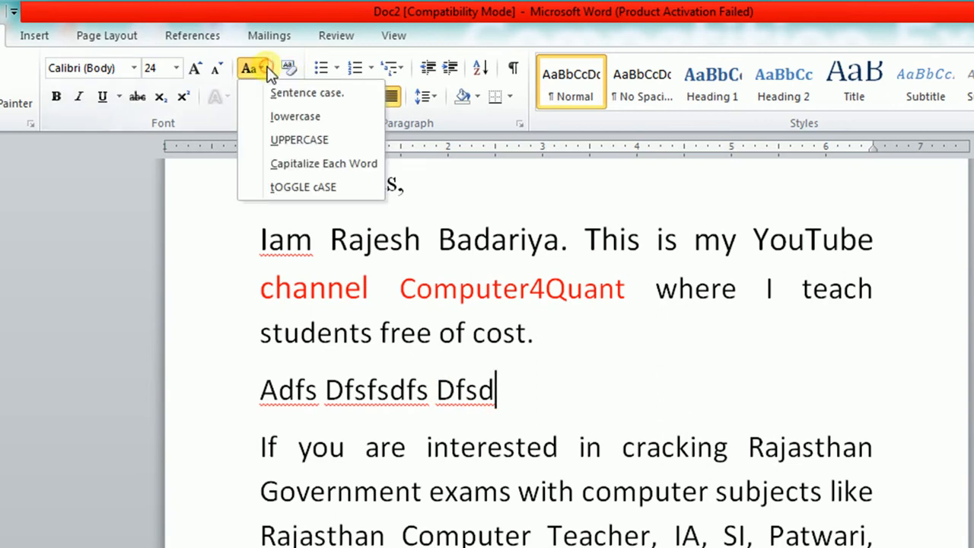
{"action": "left_click", "coordinate": [283, 186]}
{"action": "left_click_drag", "start_coordinate": [535, 392], "coordinate": [322, 374]}
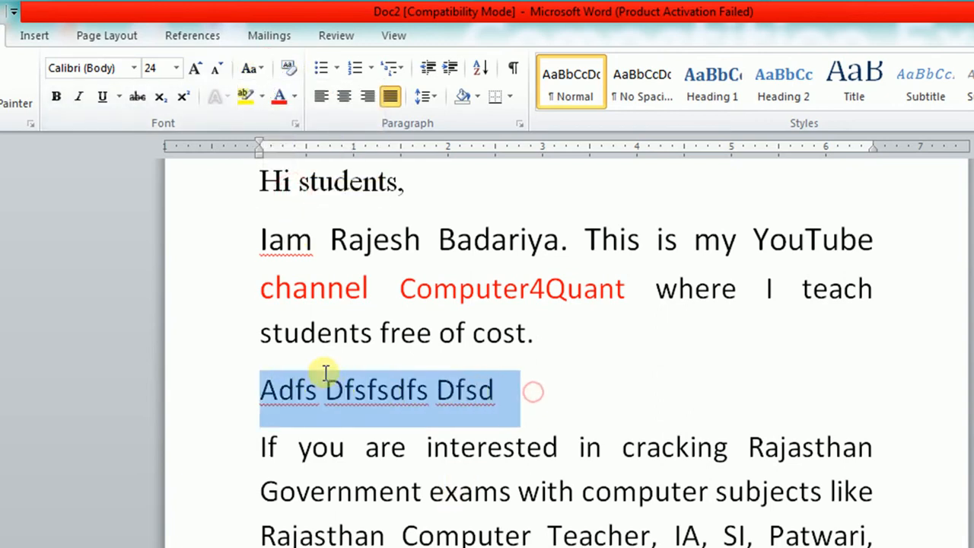
{"action": "left_click", "coordinate": [261, 67]}
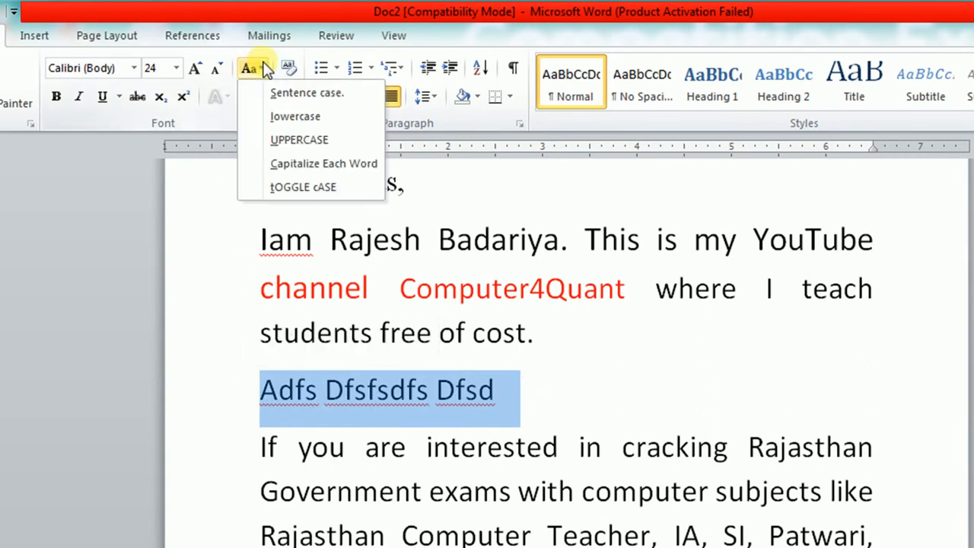
{"action": "left_click", "coordinate": [283, 187]}
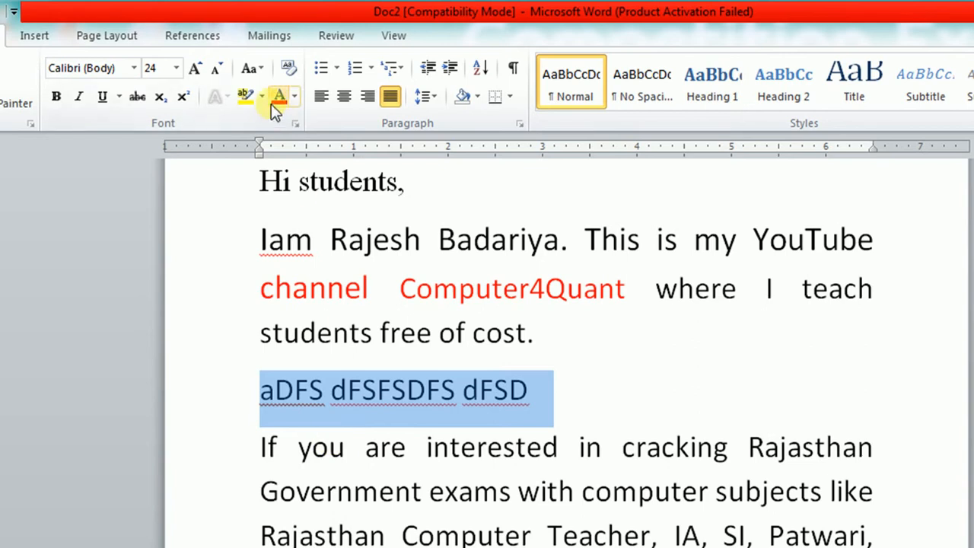
{"action": "left_click", "coordinate": [268, 67]}
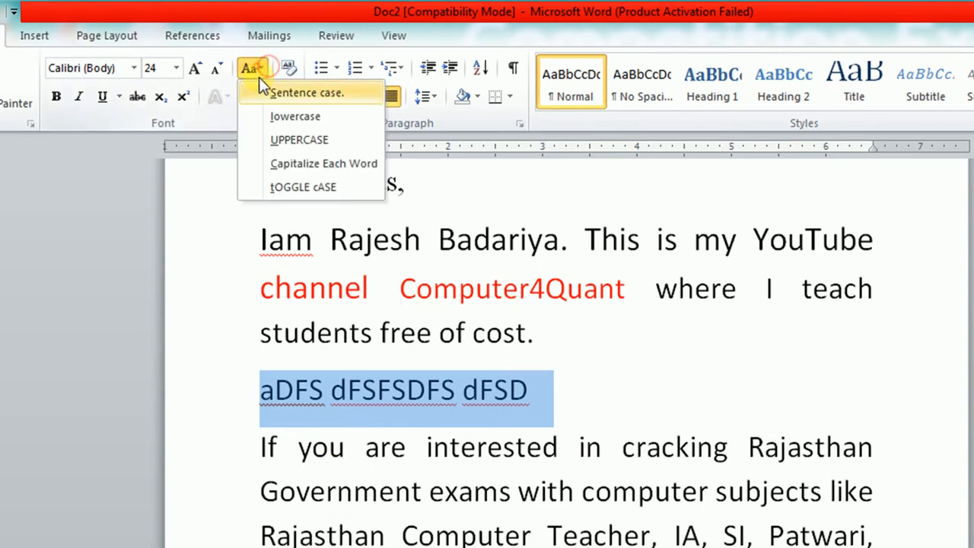
{"action": "left_click", "coordinate": [279, 182]}
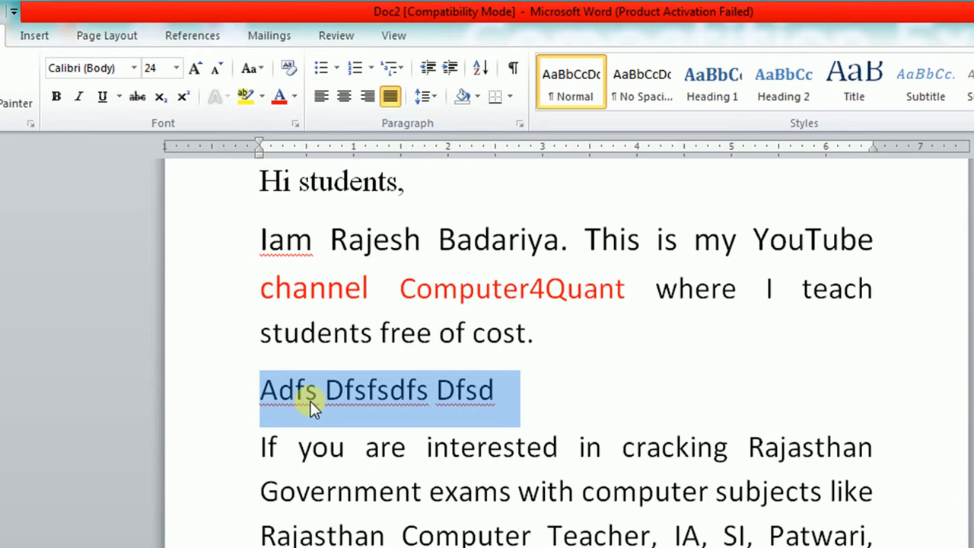
{"action": "left_click", "coordinate": [377, 392]}
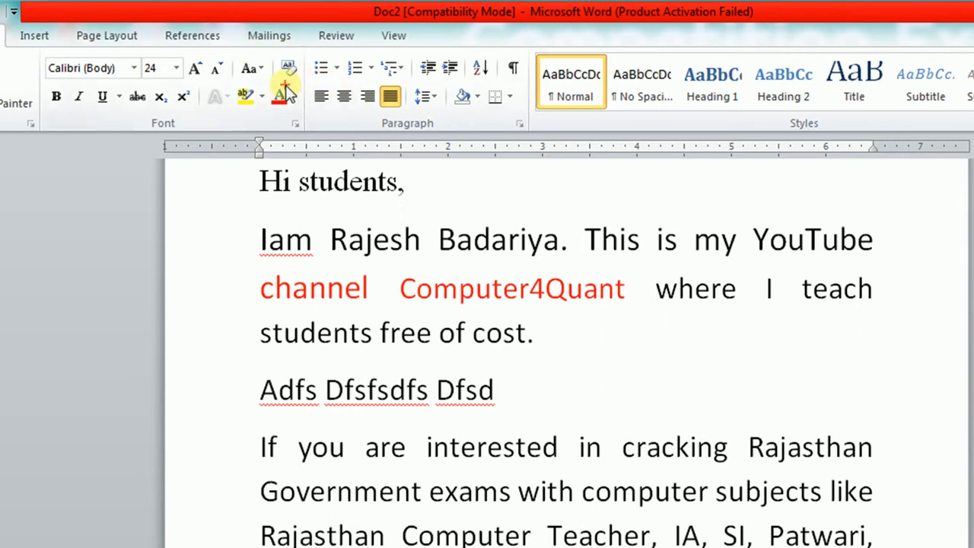
Clear all formatting from the greeting line "Hi students,"
{"action": "left_click_drag", "start_coordinate": [293, 72], "coordinate": [309, 118]}
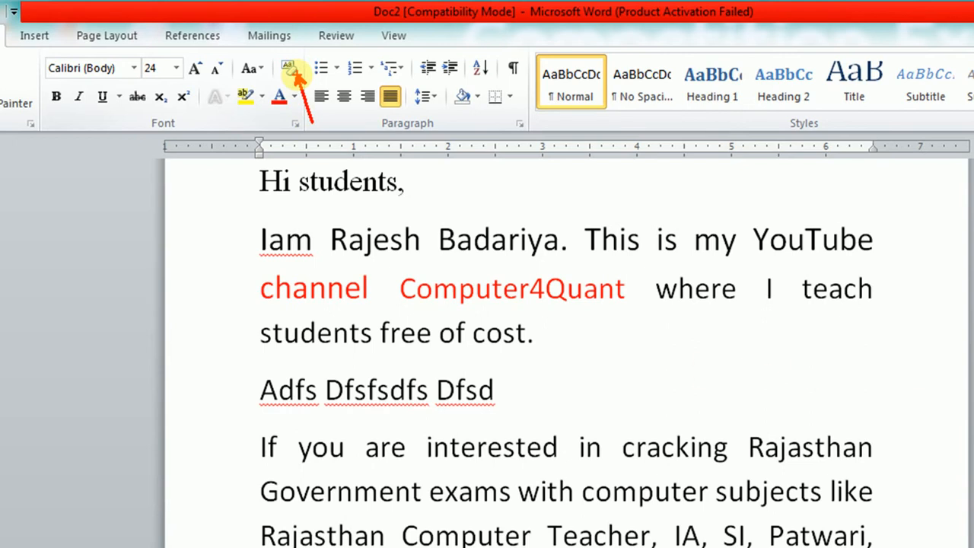
{"action": "left_click_drag", "start_coordinate": [260, 183], "coordinate": [387, 183]}
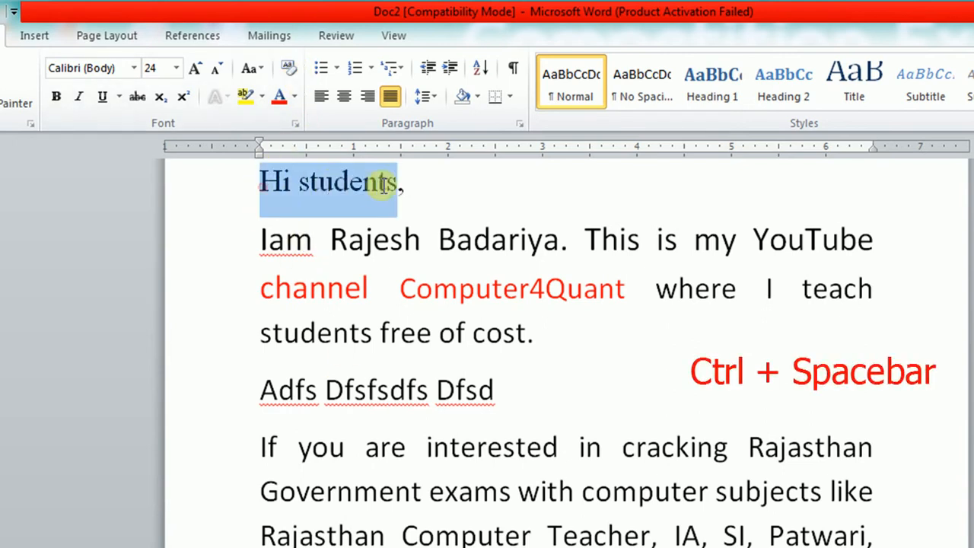
{"action": "left_click", "coordinate": [288, 67]}
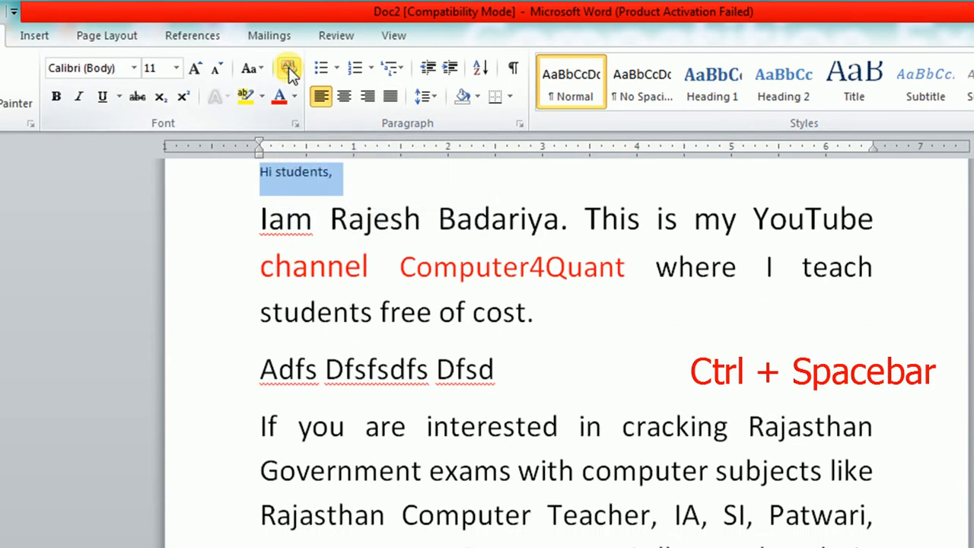
{"action": "scroll", "coordinate": [80, 350], "scroll_direction": "up", "scroll_amount": 1}
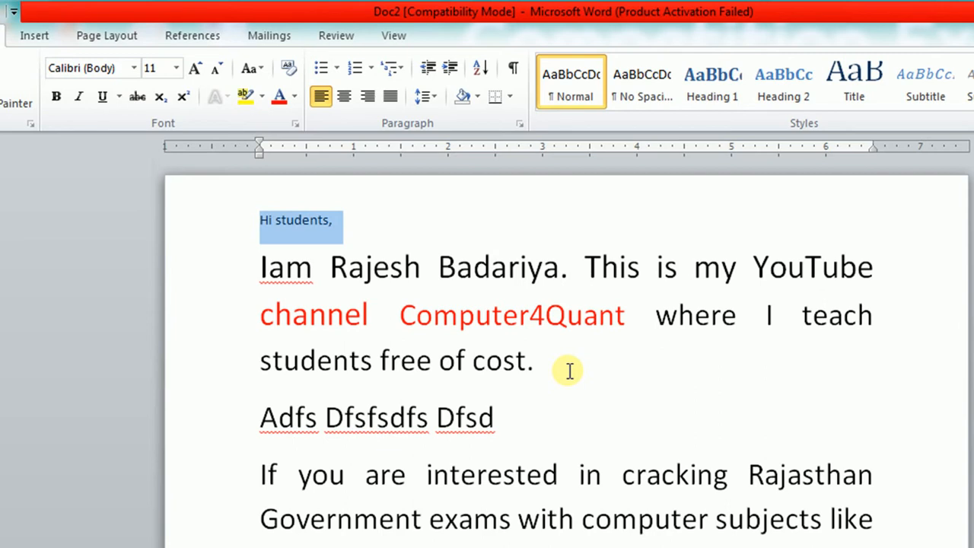
{"action": "left_click", "coordinate": [485, 363]}
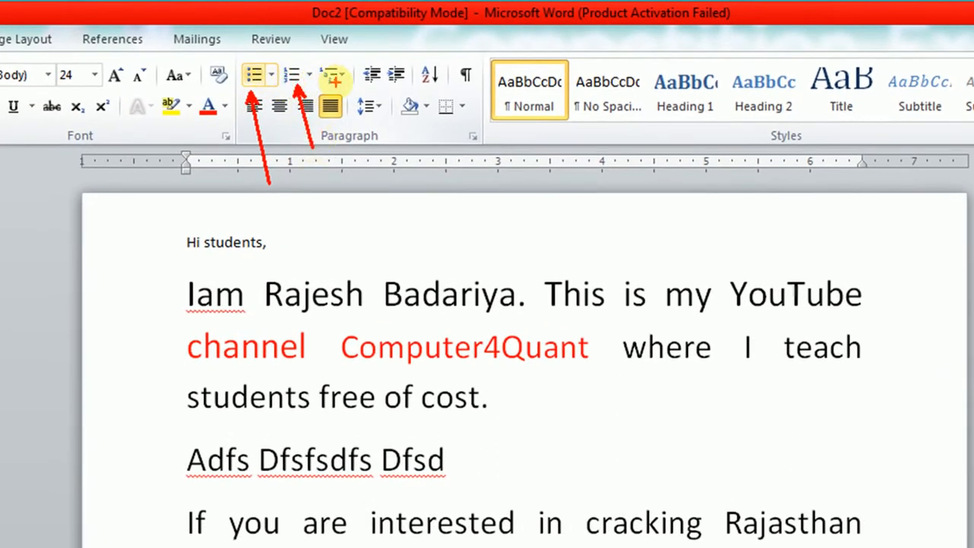
{"action": "left_click_drag", "start_coordinate": [334, 77], "coordinate": [371, 194]}
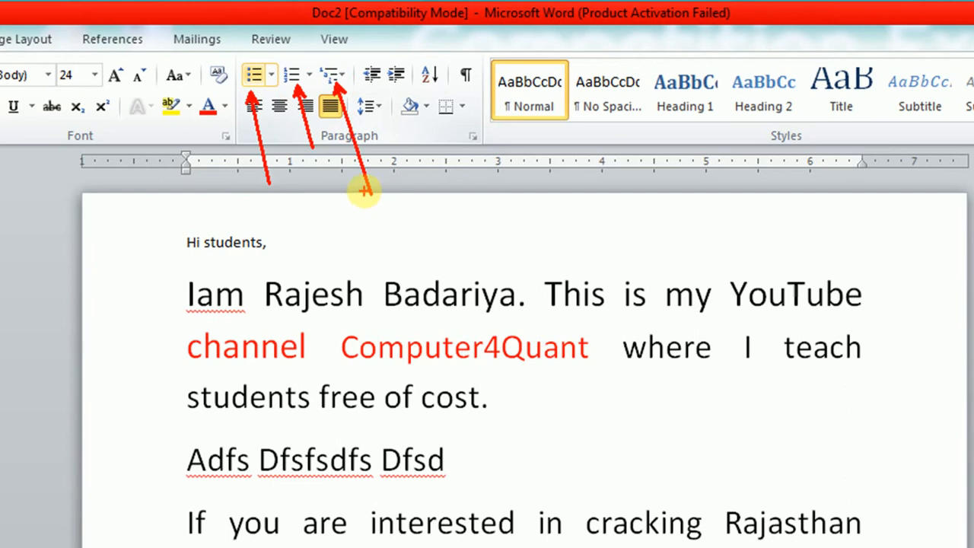
{"action": "key", "text": "Escape"}
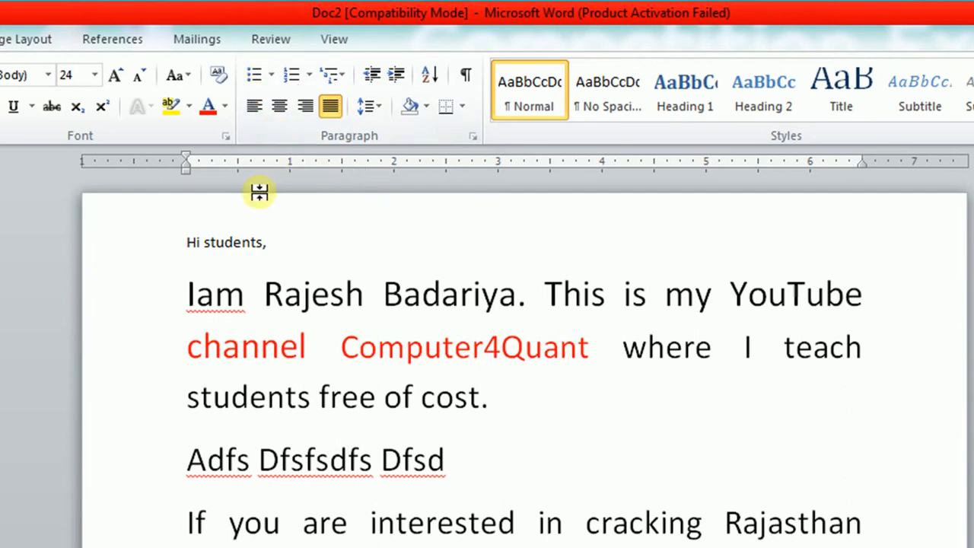
Try a round bullet on the introduction paragraph below the greeting, and undo it
{"action": "left_click_drag", "start_coordinate": [185, 294], "coordinate": [514, 431]}
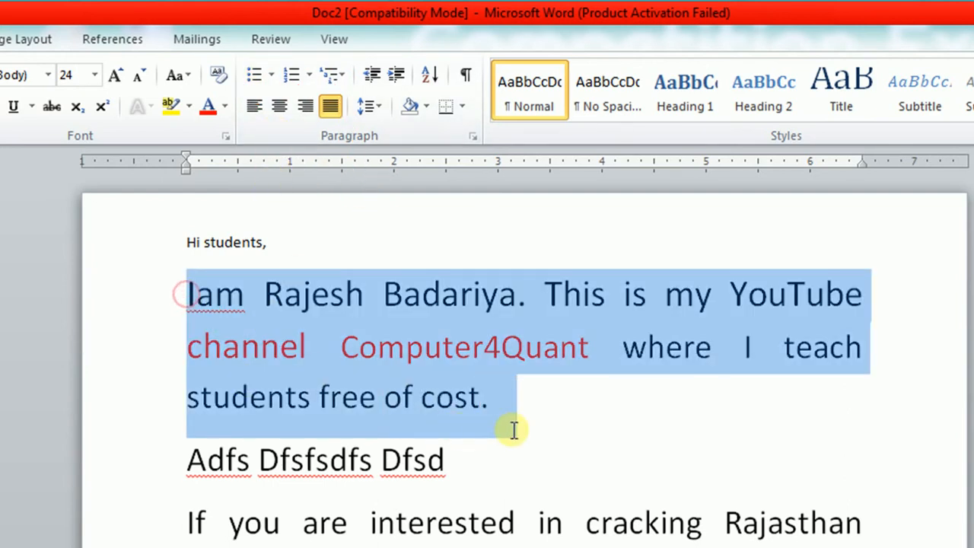
{"action": "left_click", "coordinate": [259, 71]}
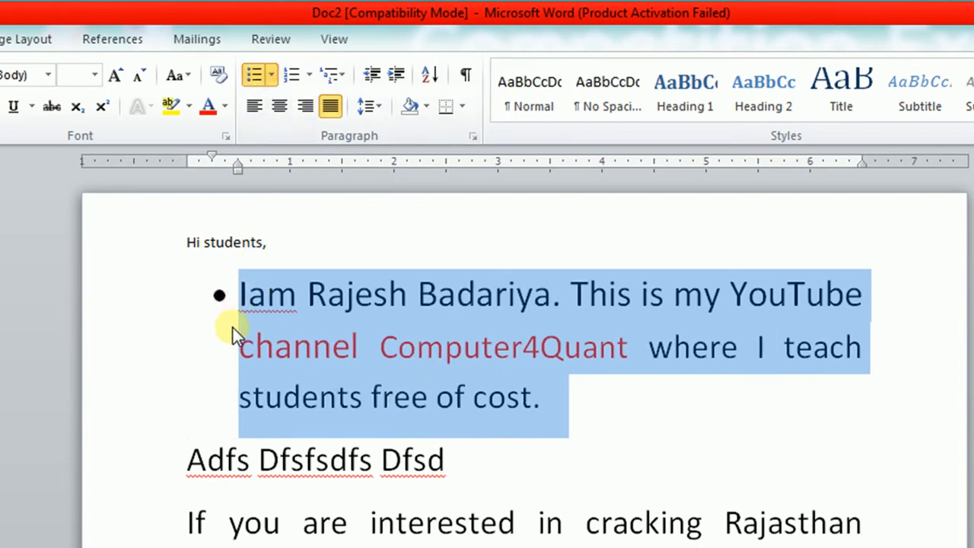
{"action": "key", "text": "ctrl+z"}
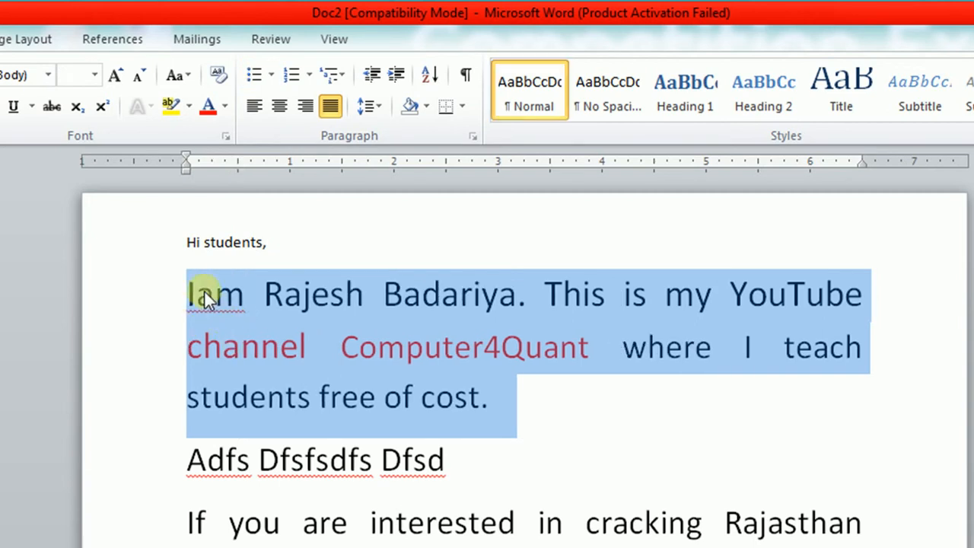
Apply arrowhead bullets to the greeting, the introduction paragraph and the sample line together
{"action": "left_click", "coordinate": [191, 290]}
{"action": "left_click_drag", "start_coordinate": [186, 312], "coordinate": [243, 381]}
{"action": "left_click_drag", "start_coordinate": [189, 243], "coordinate": [449, 481]}
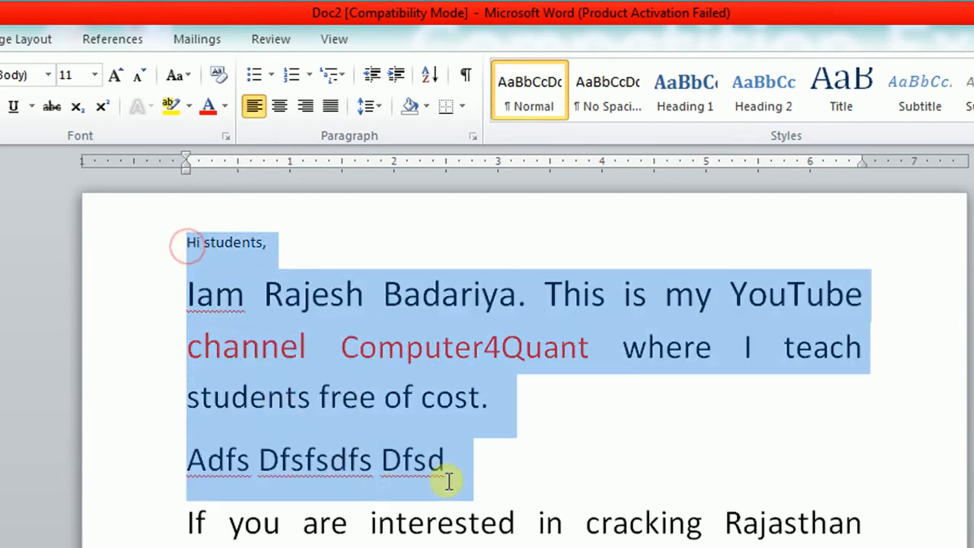
{"action": "left_click", "coordinate": [272, 74]}
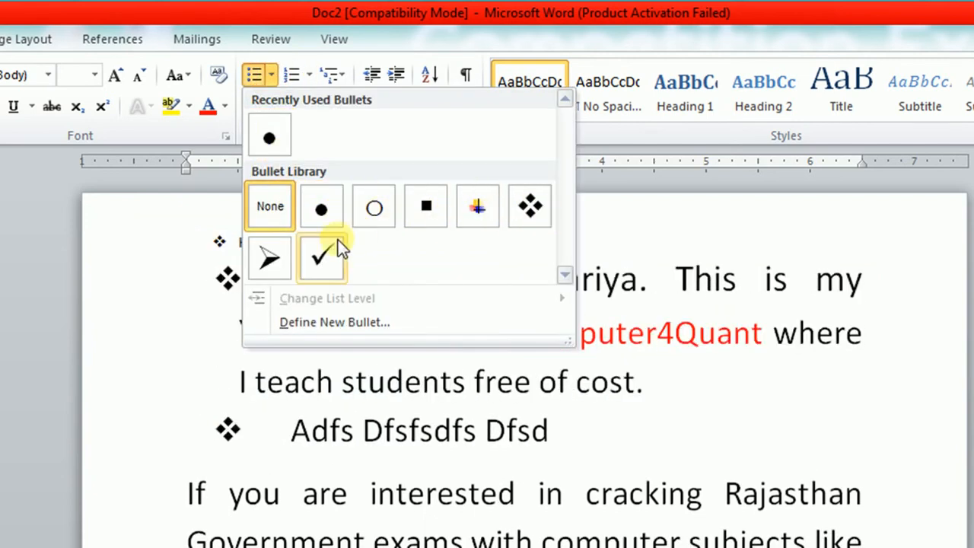
{"action": "left_click", "coordinate": [319, 259]}
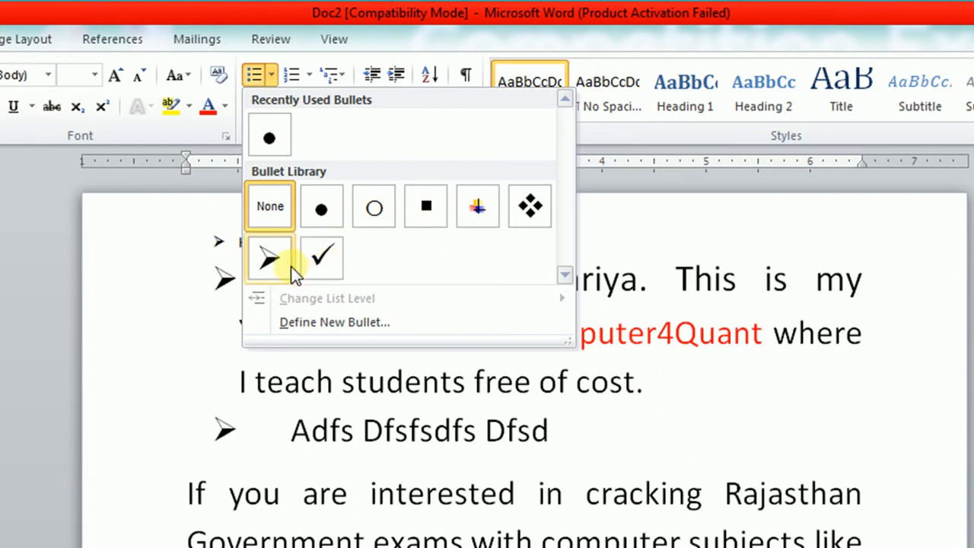
{"action": "left_click", "coordinate": [283, 262]}
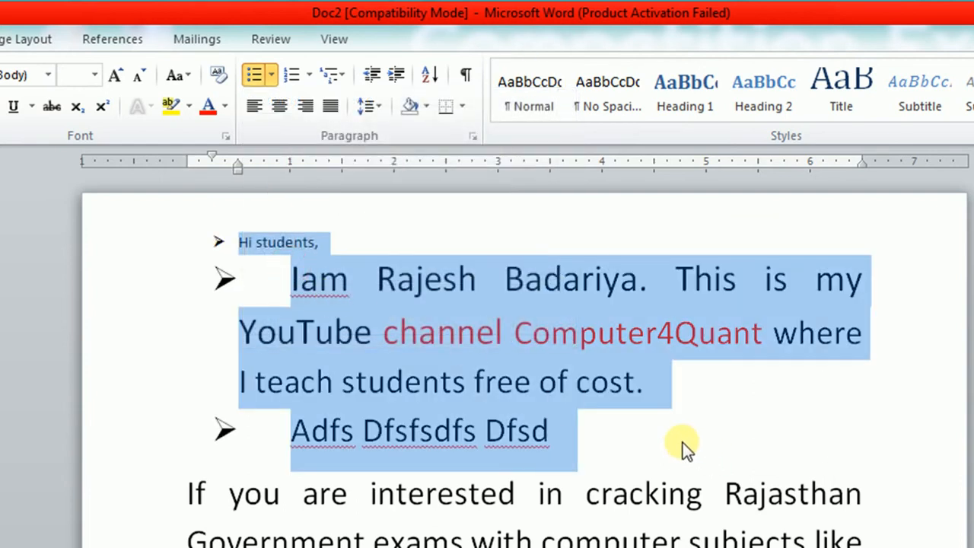
Number the three selected paragraphs with the I. II. III. format, and switch them to 1. 2. 3
{"action": "left_click", "coordinate": [309, 75]}
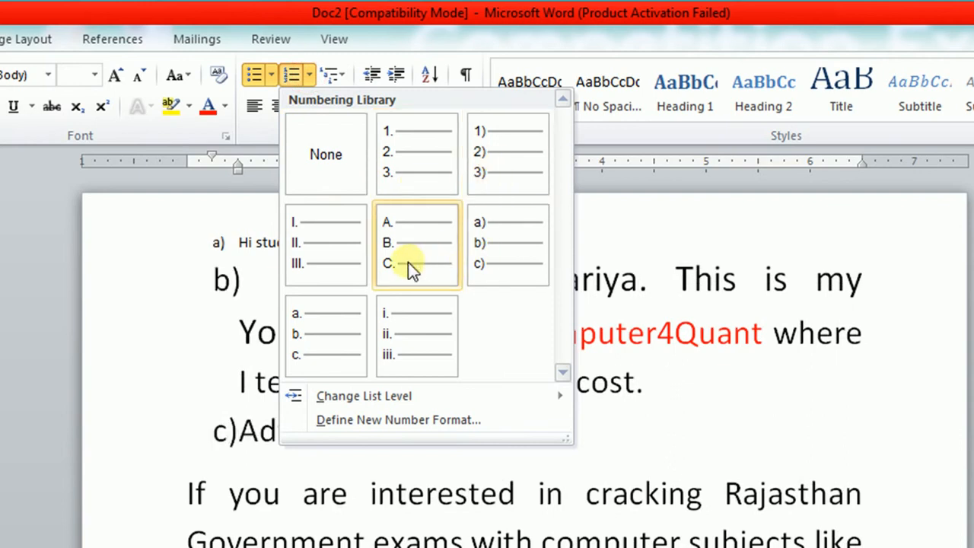
{"action": "left_click", "coordinate": [329, 273]}
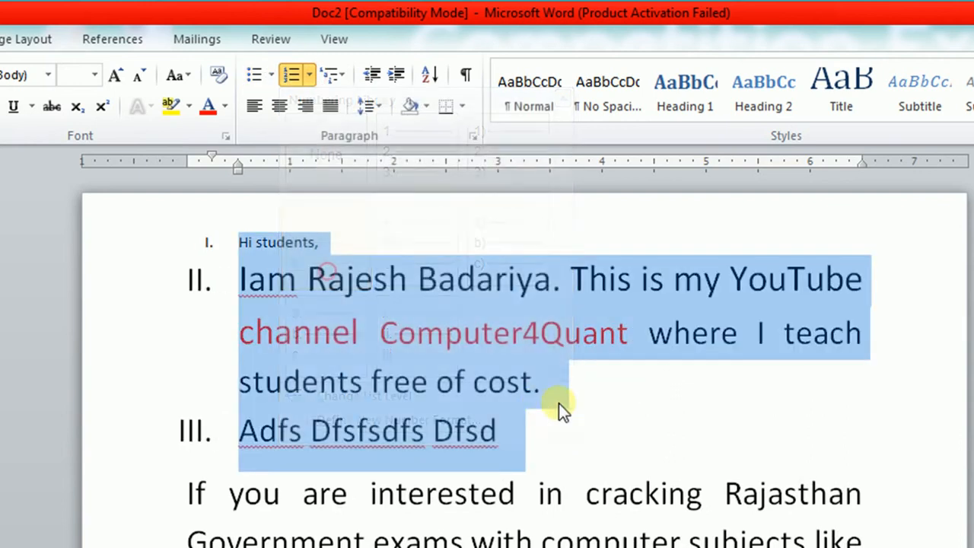
{"action": "left_click", "coordinate": [310, 76]}
{"action": "left_click", "coordinate": [398, 259]}
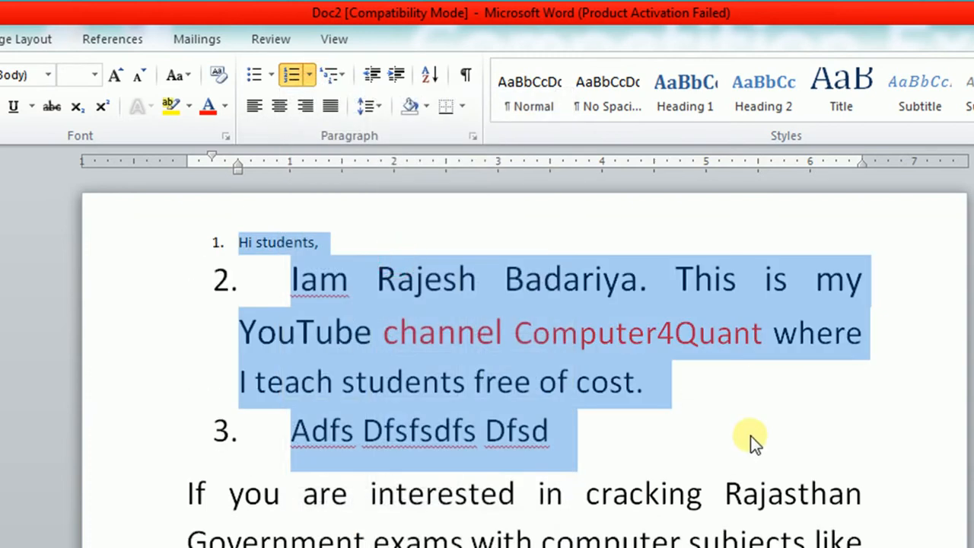
Try the 1) a) i) multilevel list on the selected paragraphs, and undo all their list formatting
{"action": "left_click", "coordinate": [345, 74]}
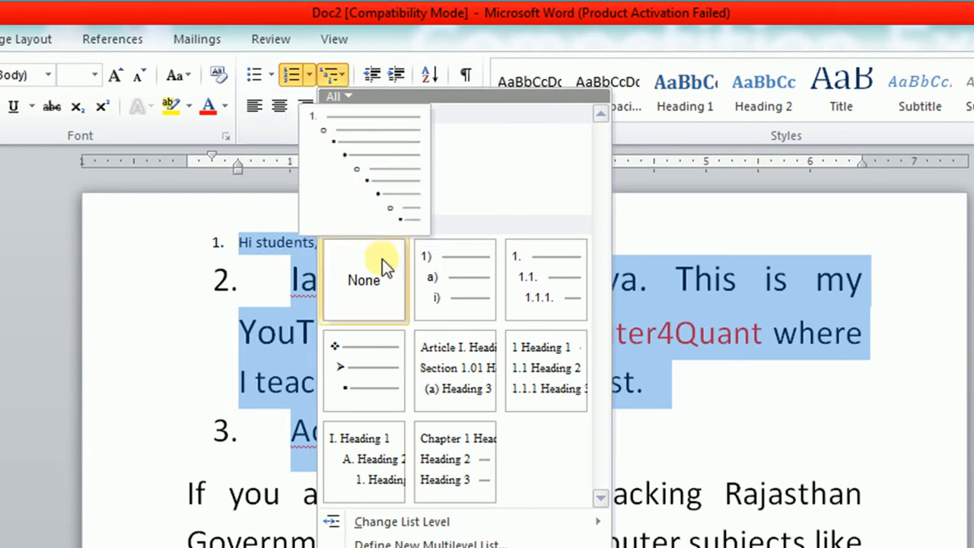
{"action": "left_click", "coordinate": [489, 284]}
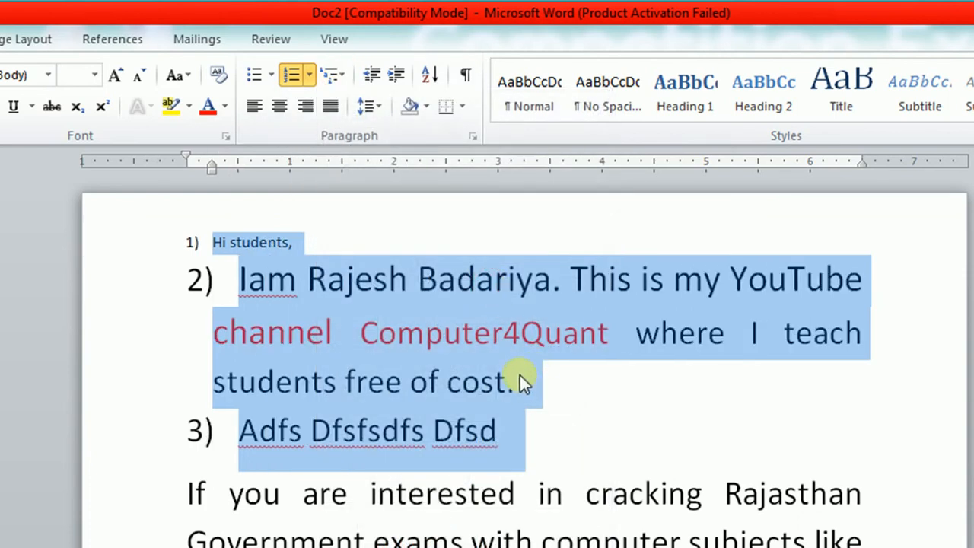
{"action": "key", "text": "ctrl+z"}
{"action": "key", "text": "ctrl+z"}
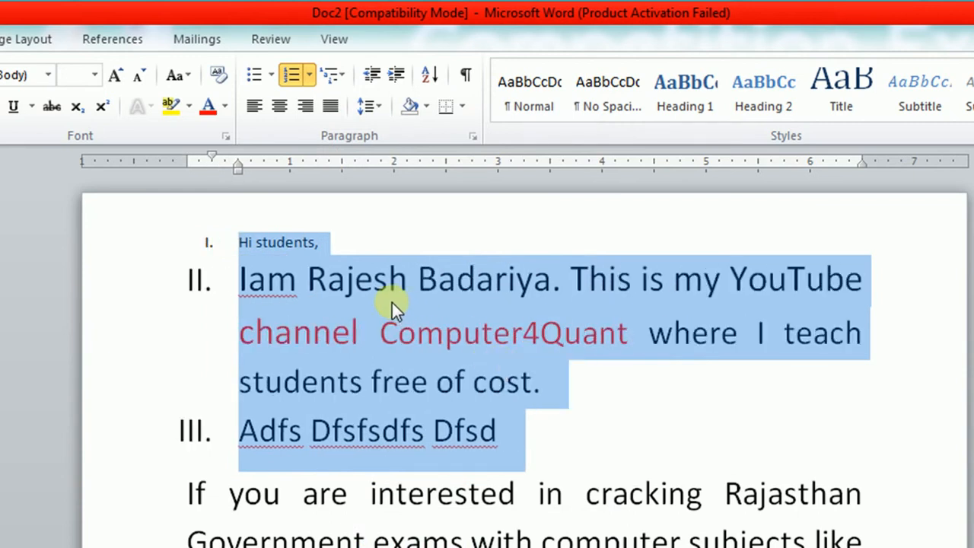
{"action": "key", "text": "ctrl+z"}
{"action": "key", "text": "ctrl+z"}
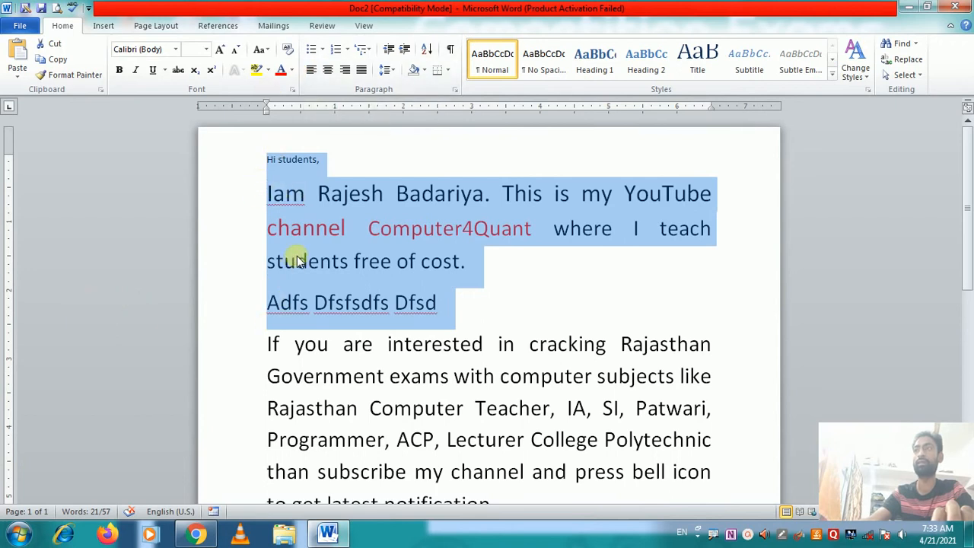
Align the greeting, introduction and sample line left, centered and right in turn, finishing with justified alignment, and deselect them
{"action": "left_click", "coordinate": [312, 69]}
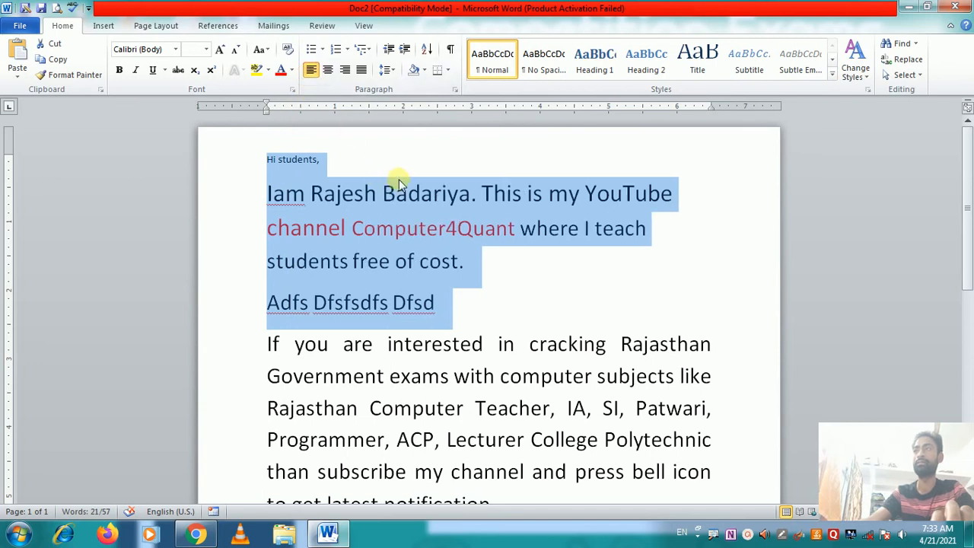
{"action": "left_click", "coordinate": [328, 70]}
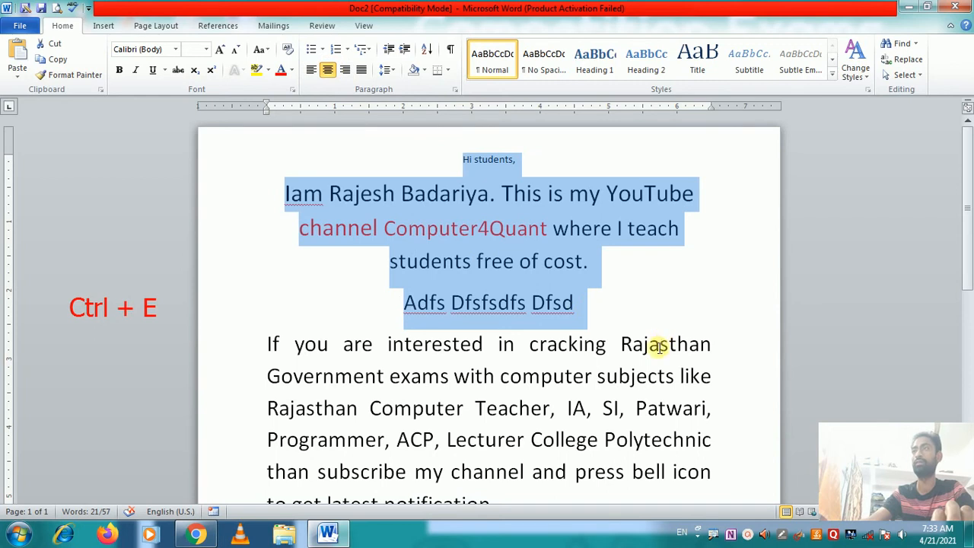
{"action": "left_click", "coordinate": [345, 69]}
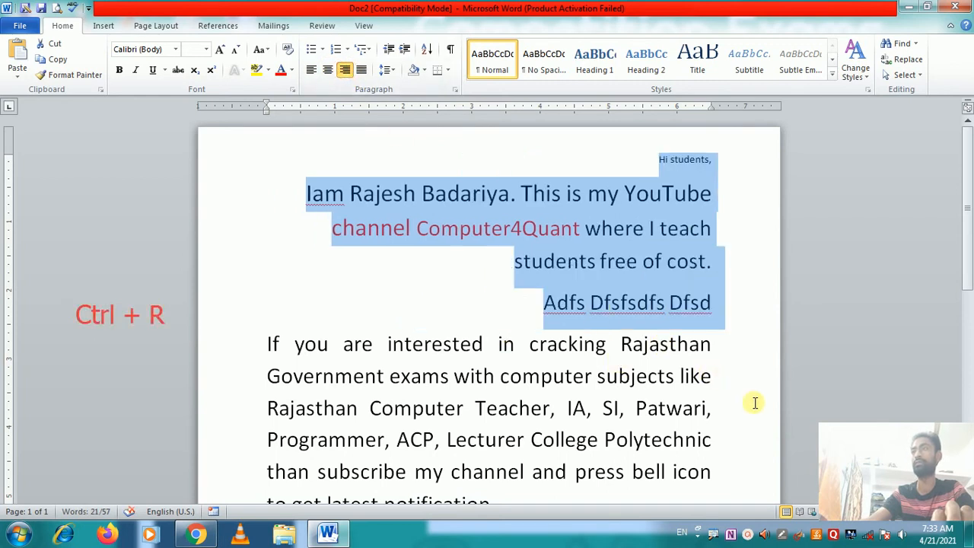
{"action": "left_click", "coordinate": [361, 69]}
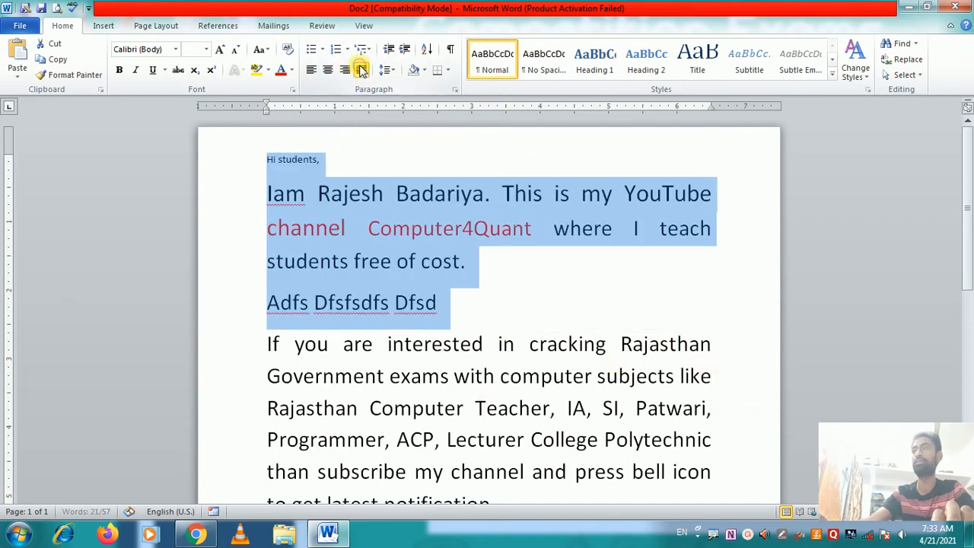
{"action": "left_click", "coordinate": [717, 185]}
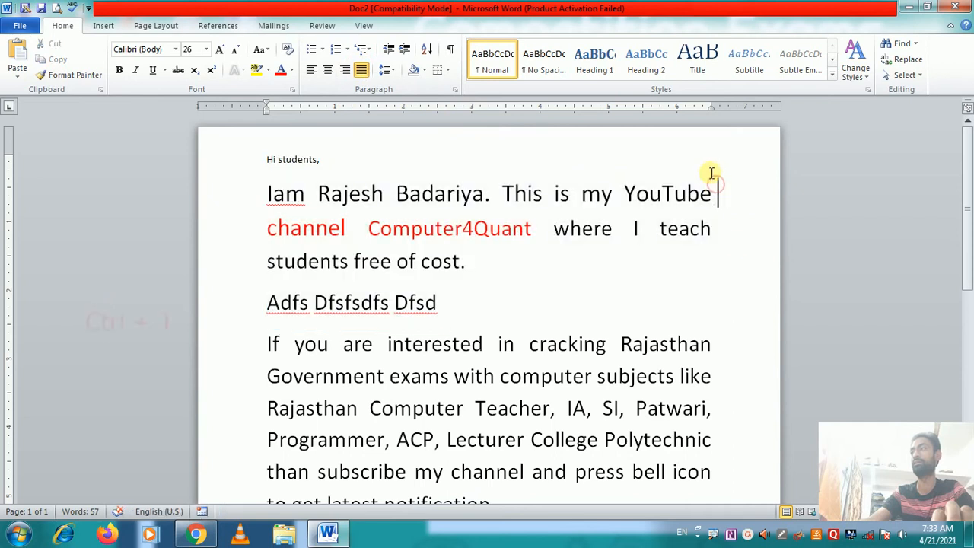
Left-align only the introduction paragraph to compare alignments, and justify it again
{"action": "key", "text": "ctrl+j"}
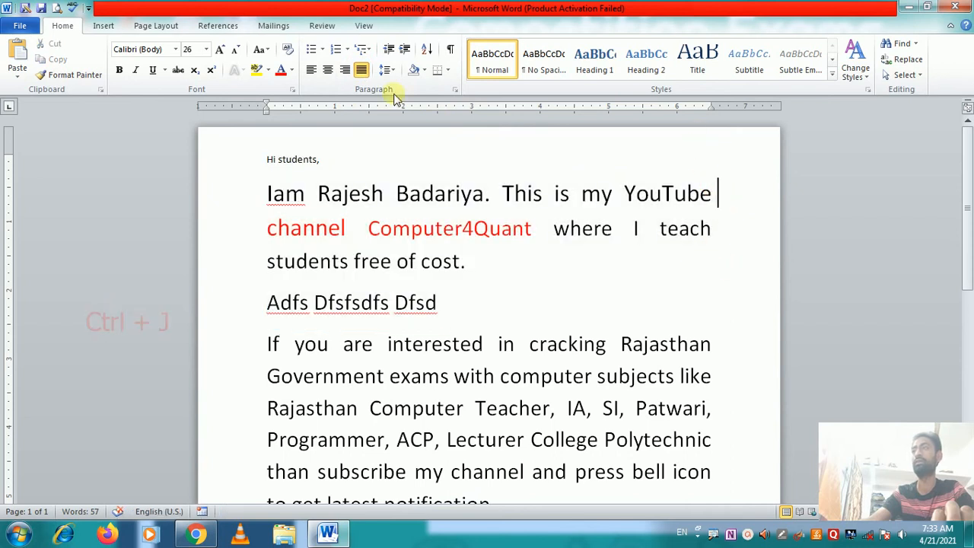
{"action": "left_click", "coordinate": [312, 70]}
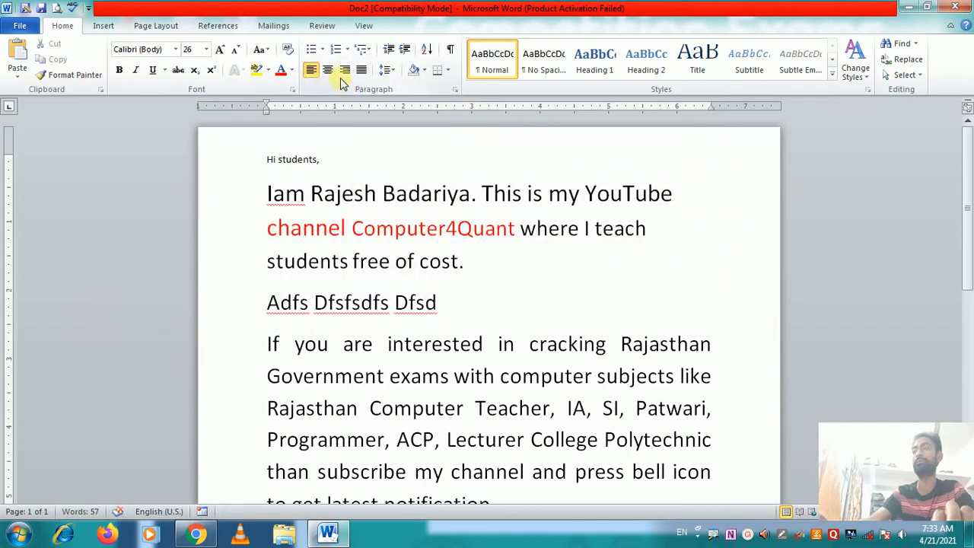
{"action": "left_click", "coordinate": [362, 69]}
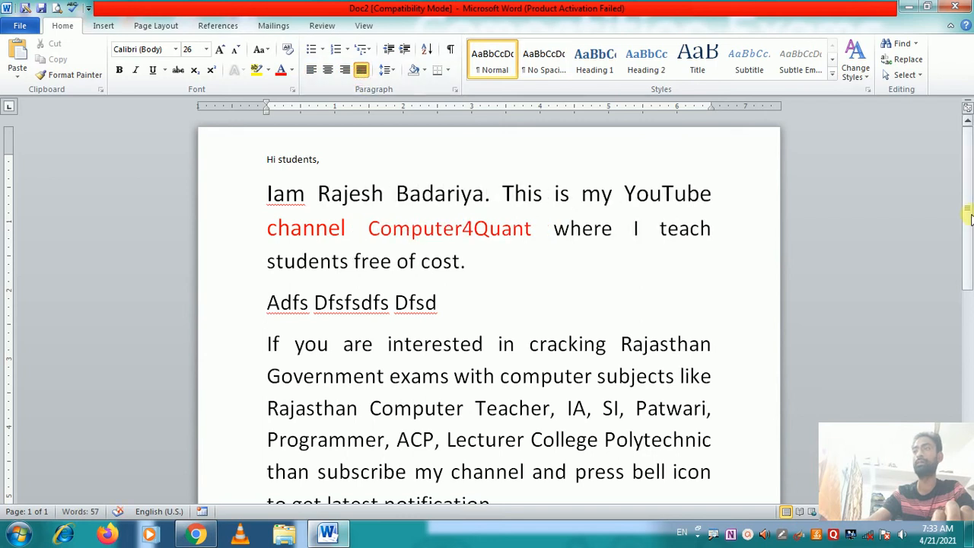